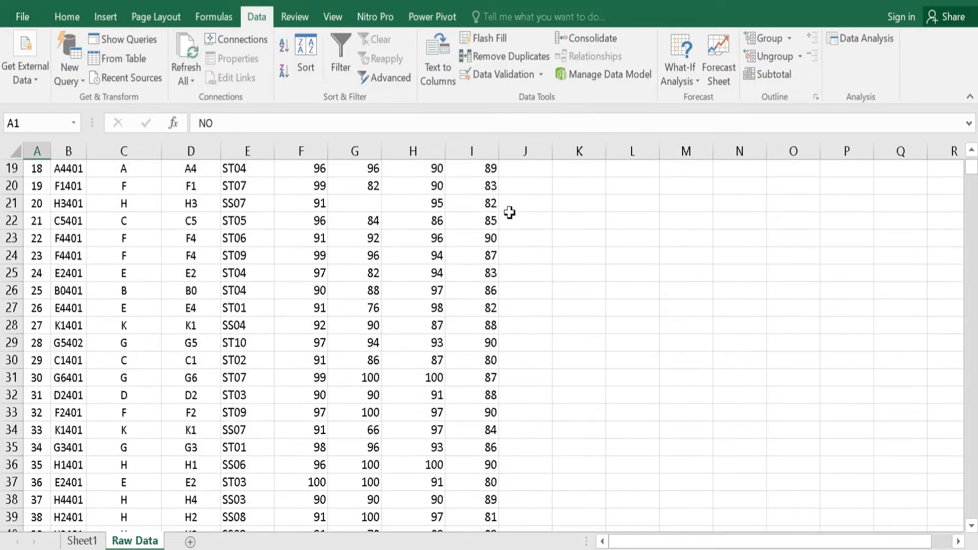
# - Look through the student records down to the last row and highlight the UTS, Kuis 1, Kuis 2 and Kuis 3 columns
pyautogui.scroll(-20, 509, 213)
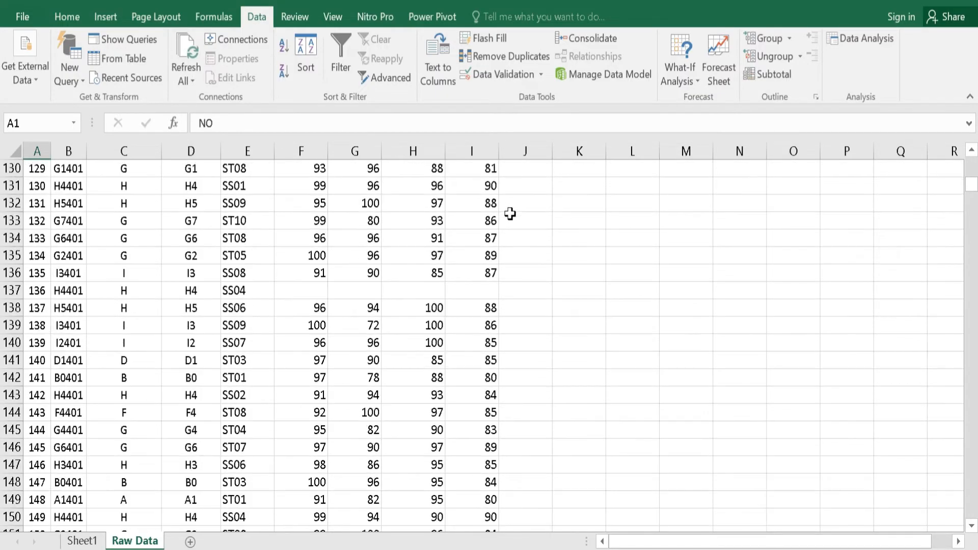
pyautogui.scroll(-20, 503, 225)
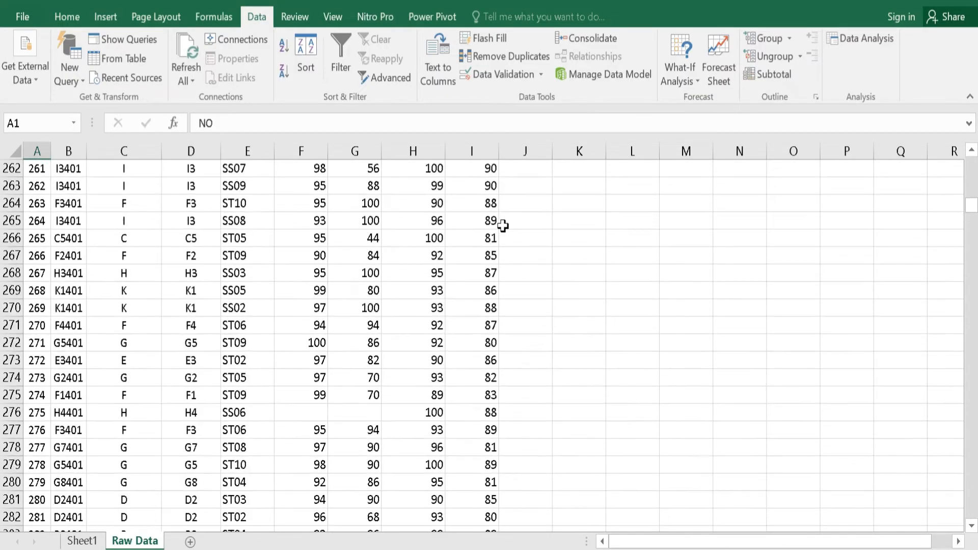
pyautogui.moveTo(971, 217); pyautogui.dragTo(971, 509)
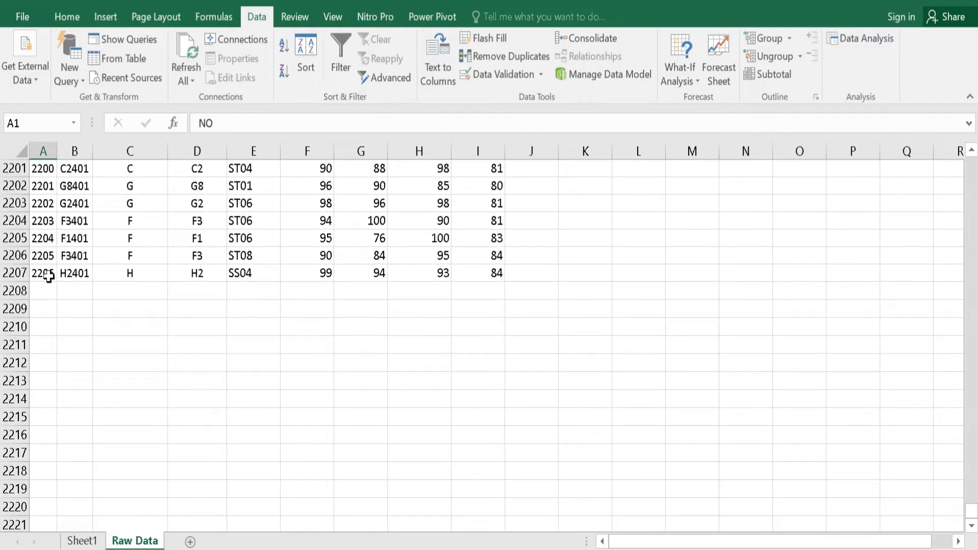
pyautogui.hotkey('ctrl', 'Home')
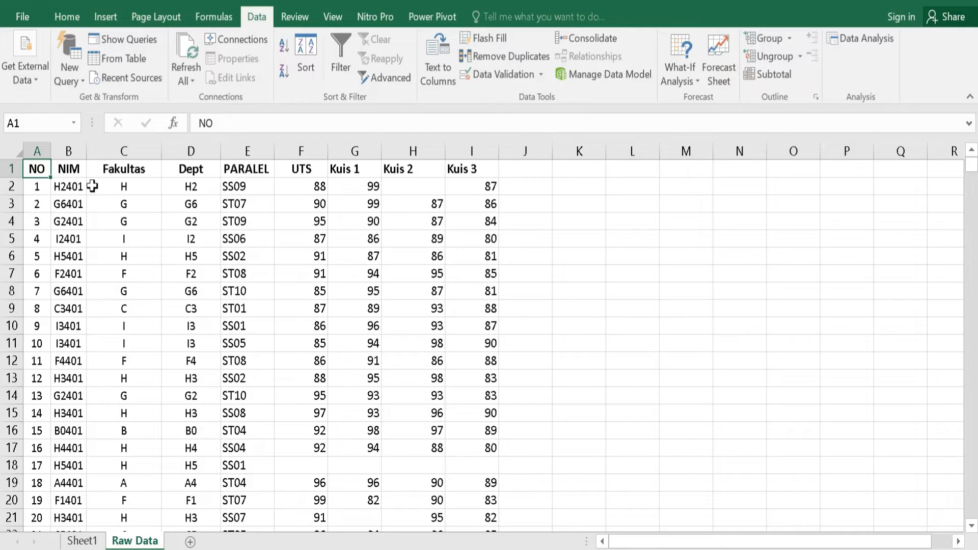
pyautogui.moveTo(306, 151); pyautogui.dragTo(480, 169)
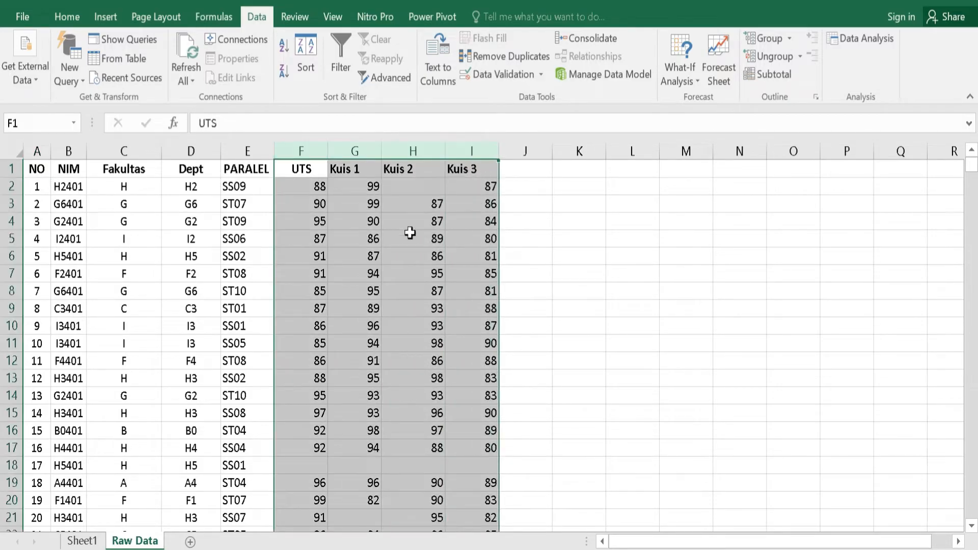
# - Create a PivotTable from 'Raw Data'!$A$1:$I$2207 on the existing worksheet at cell J10
pyautogui.click(547, 329)
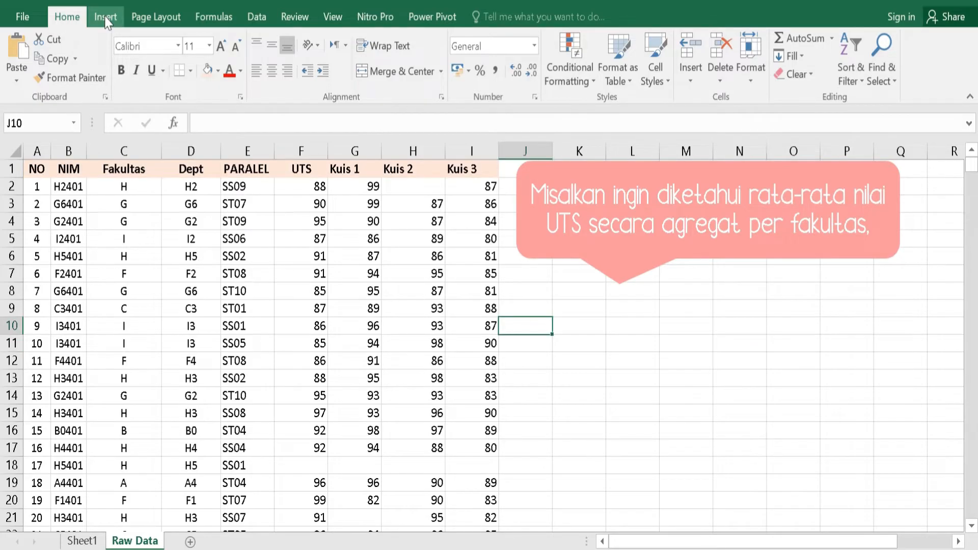
pyautogui.click(105, 17)
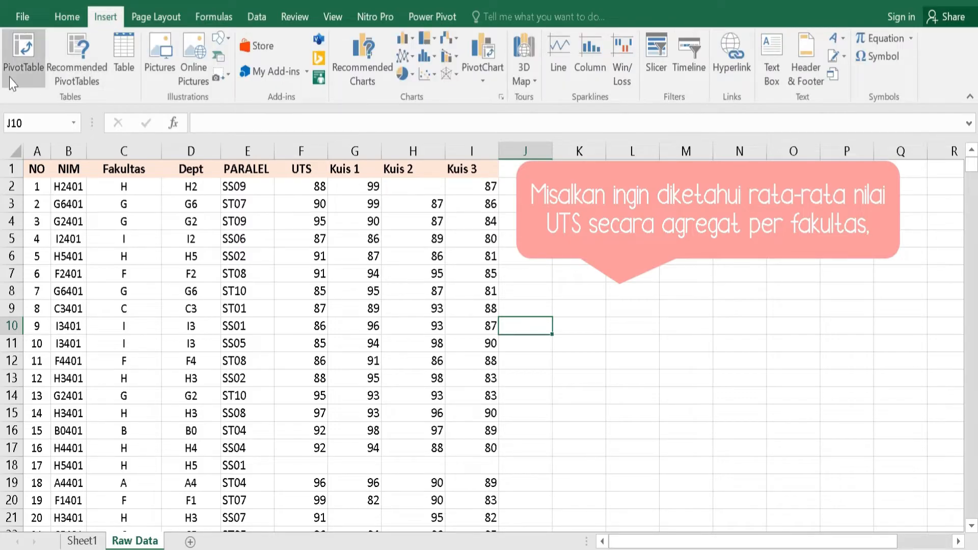
pyautogui.click(22, 44)
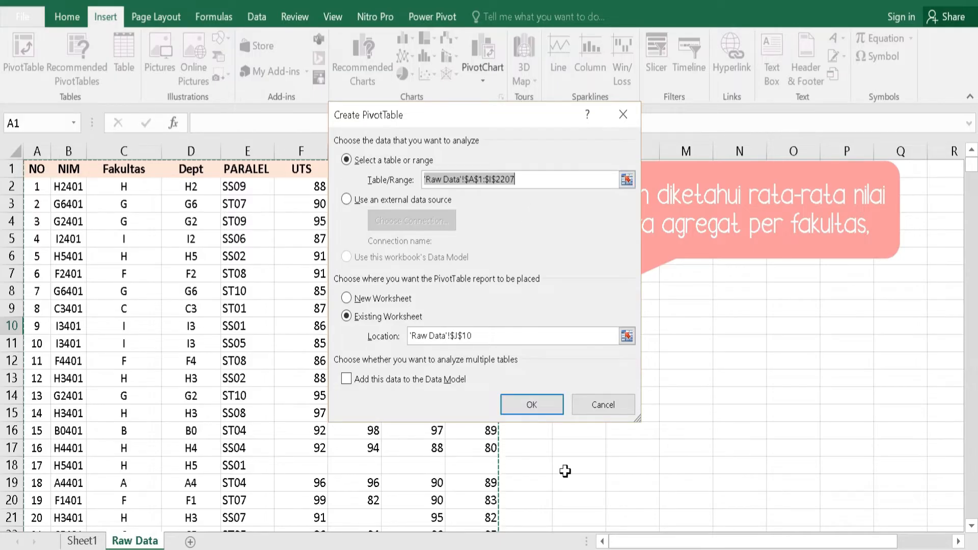
pyautogui.scroll(-19, 564, 469)
pyautogui.scroll(-10, 564, 470)
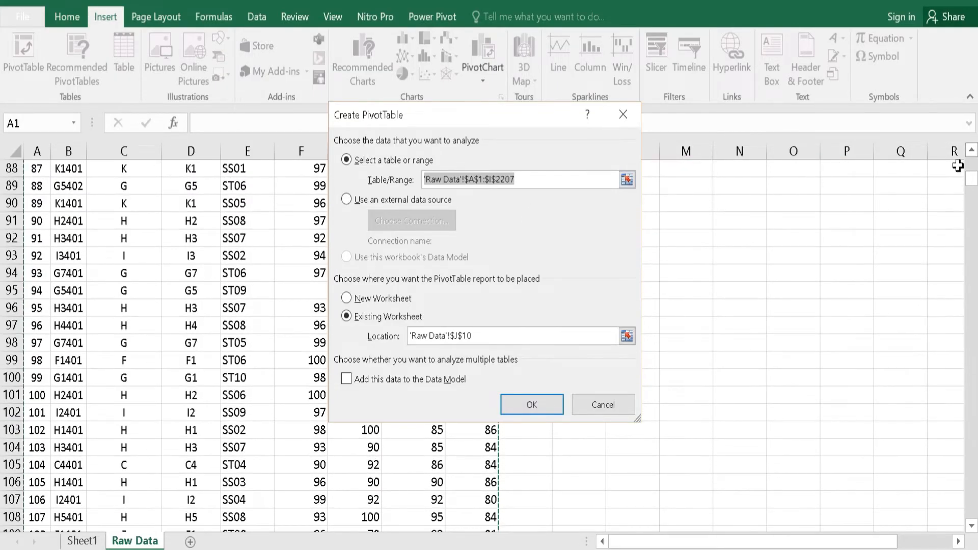
pyautogui.moveTo(972, 179); pyautogui.dragTo(972, 512)
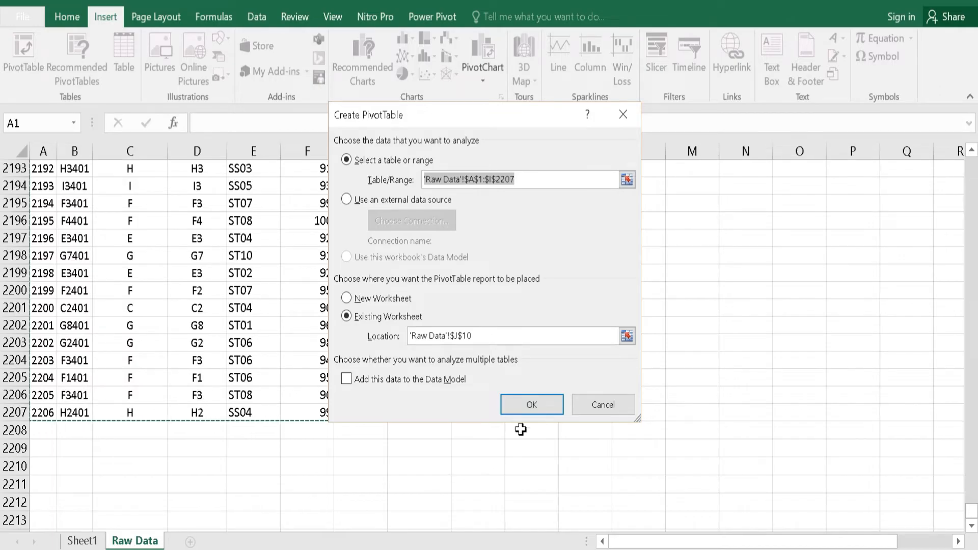
pyautogui.click(531, 405)
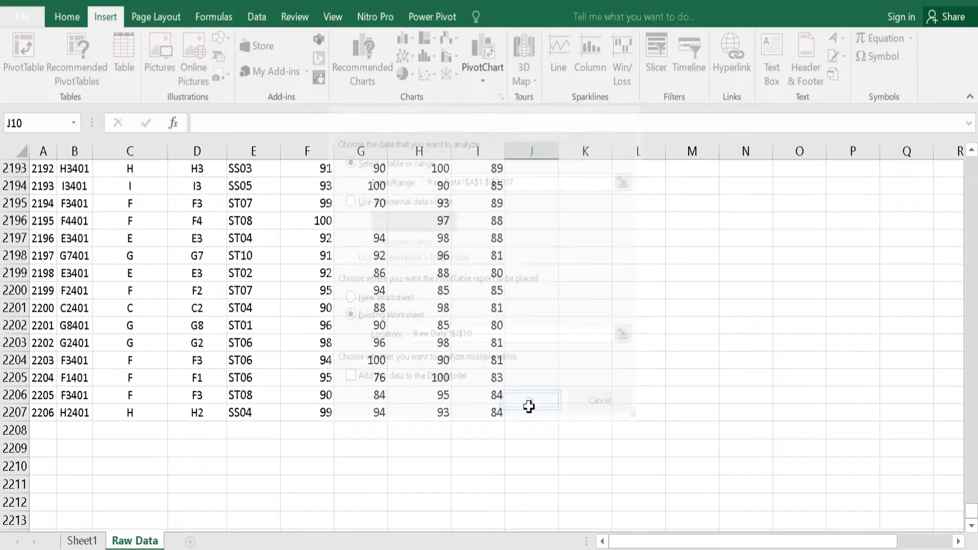
pyautogui.moveTo(812, 505); pyautogui.dragTo(814, 139)
pyautogui.moveTo(600, 321); pyautogui.dragTo(609, 321)
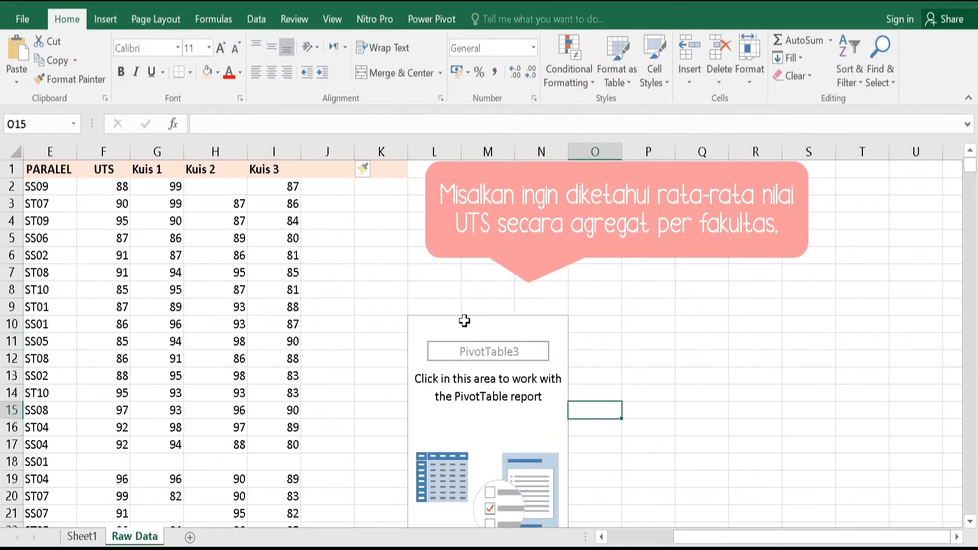
# - Add Fakultas to the PivotTable's rows and UTS to its values
pyautogui.click(463, 322)
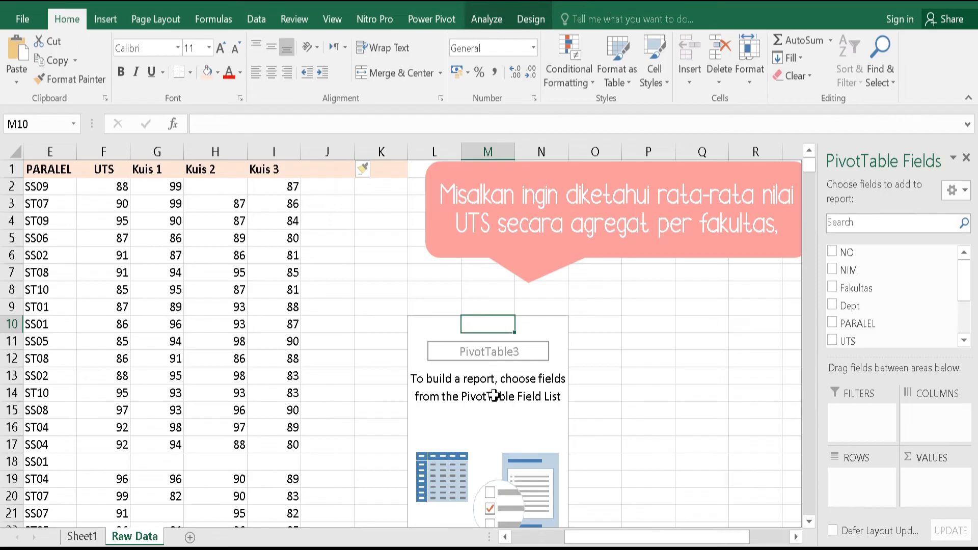
pyautogui.scroll(-2, 499, 449)
pyautogui.scroll(2, 500, 448)
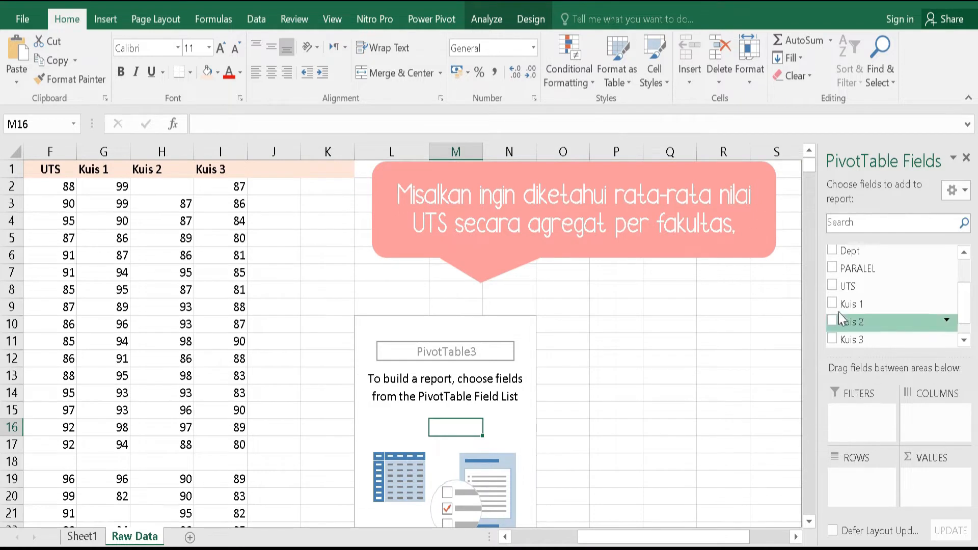
pyautogui.scroll(1, 922, 304)
pyautogui.moveTo(866, 288); pyautogui.dragTo(862, 483)
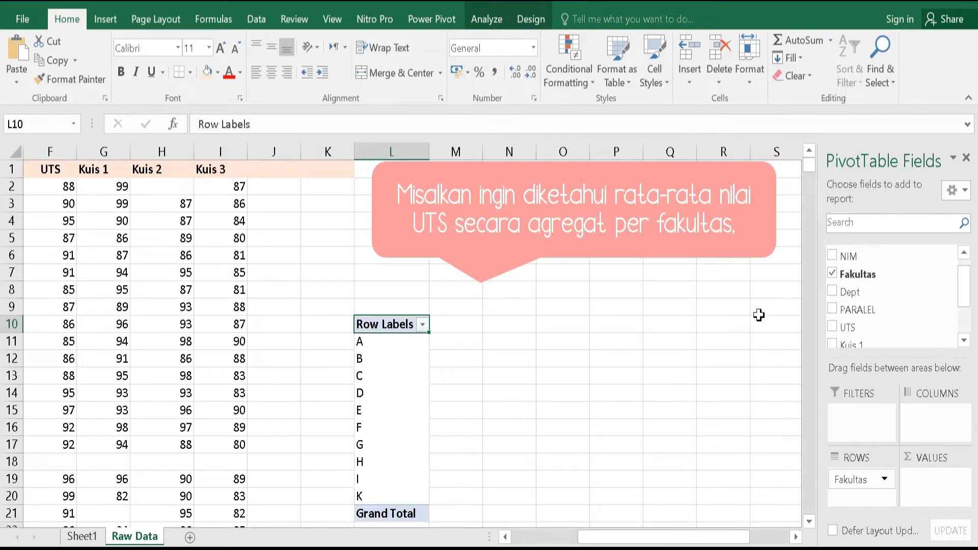
pyautogui.scroll(-1, 907, 316)
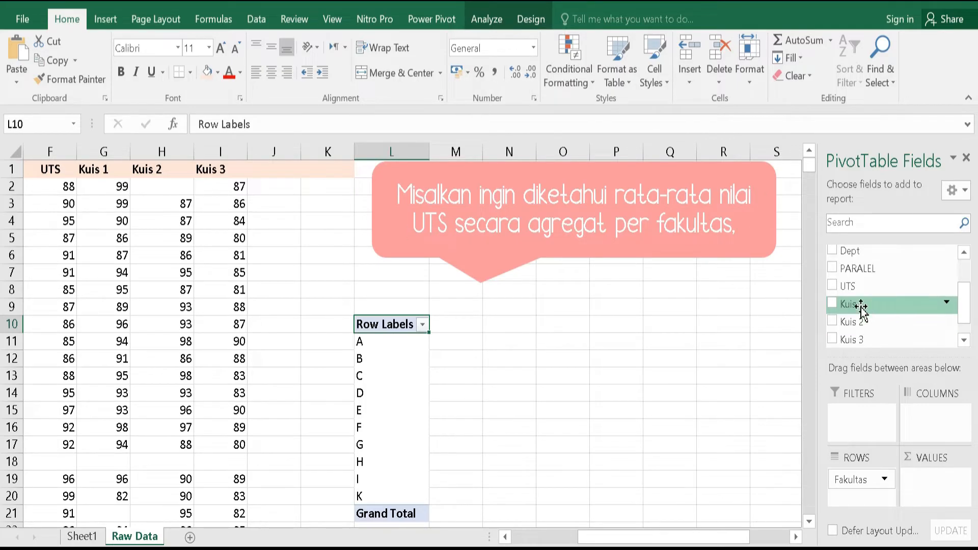
pyautogui.moveTo(851, 289); pyautogui.dragTo(907, 484)
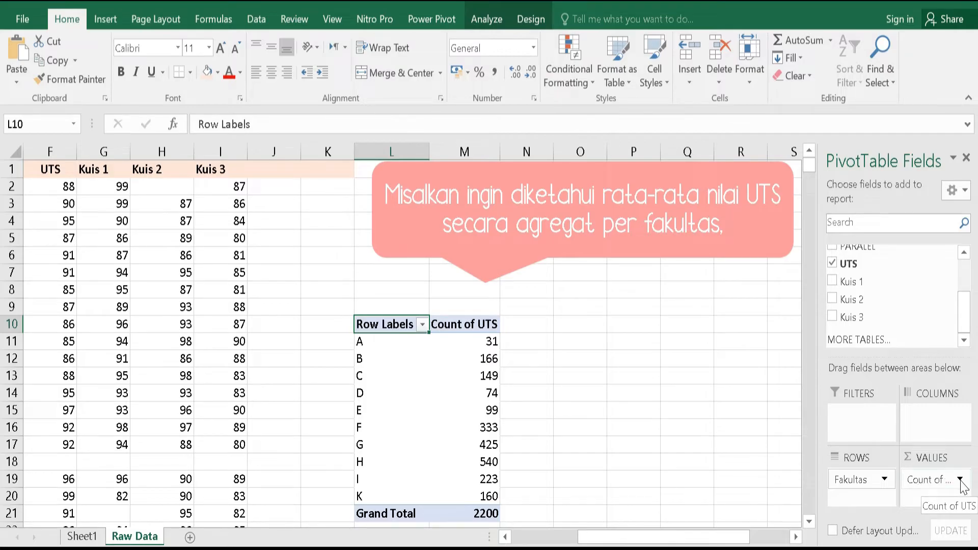
# - Summarize the UTS value field by Average instead of Count
pyautogui.click(608, 199)
pyautogui.moveTo(604, 196); pyautogui.dragTo(673, 196)
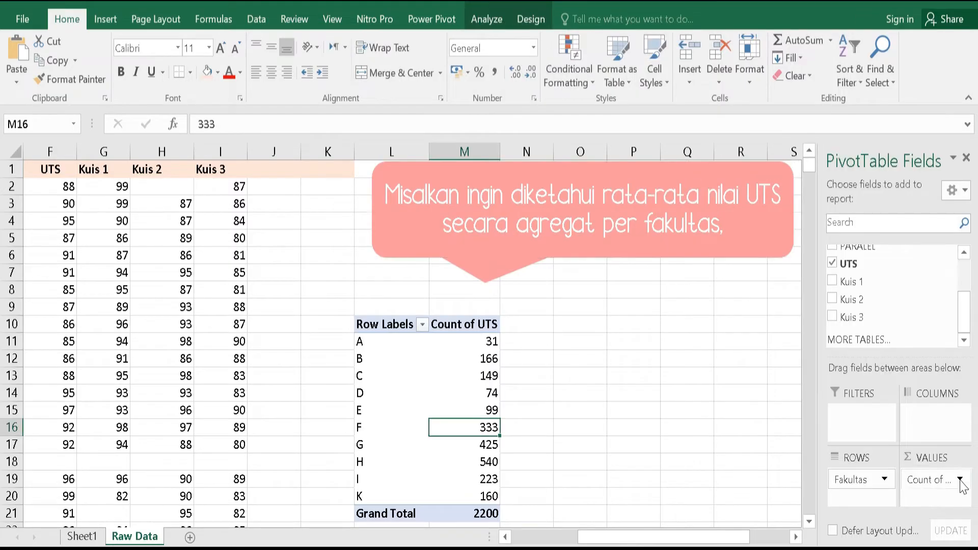
pyautogui.click(960, 480)
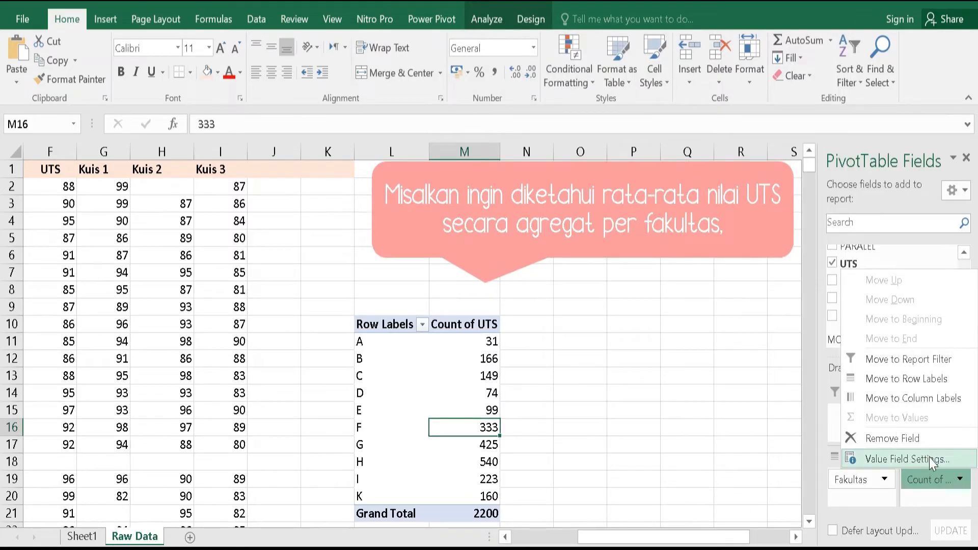
pyautogui.click(907, 459)
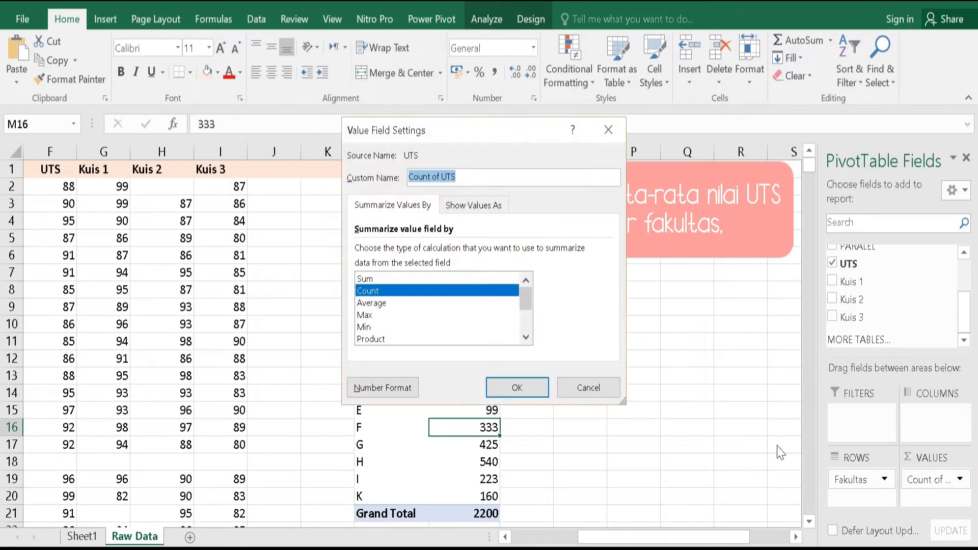
pyautogui.click(369, 303)
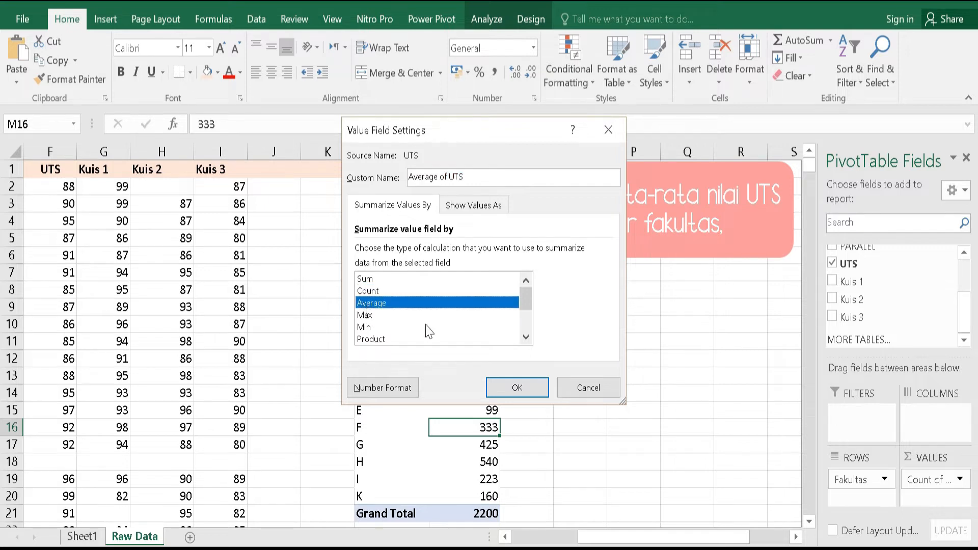
pyautogui.click(542, 397)
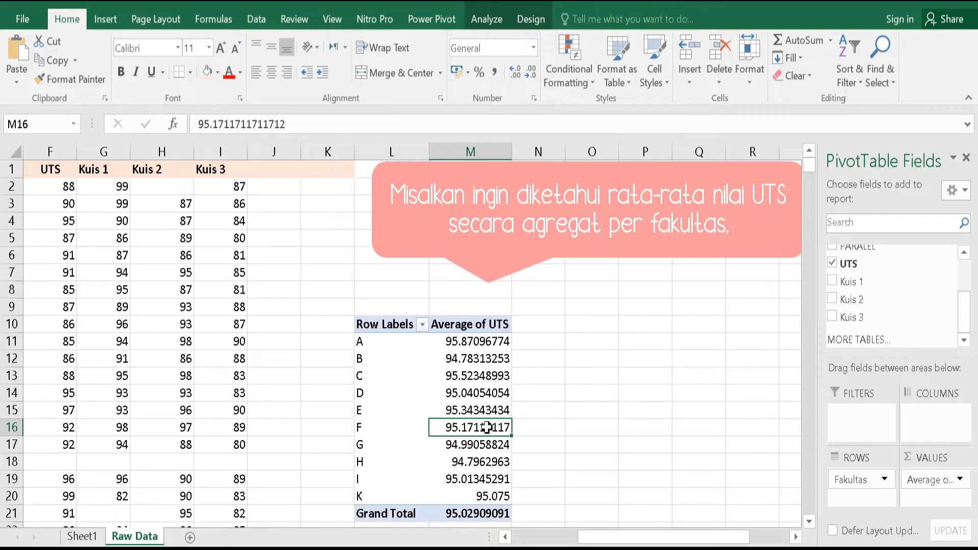
# - Reduce the average UTS values for all faculties and the grand total to two decimal places
pyautogui.moveTo(457, 338); pyautogui.dragTo(456, 512)
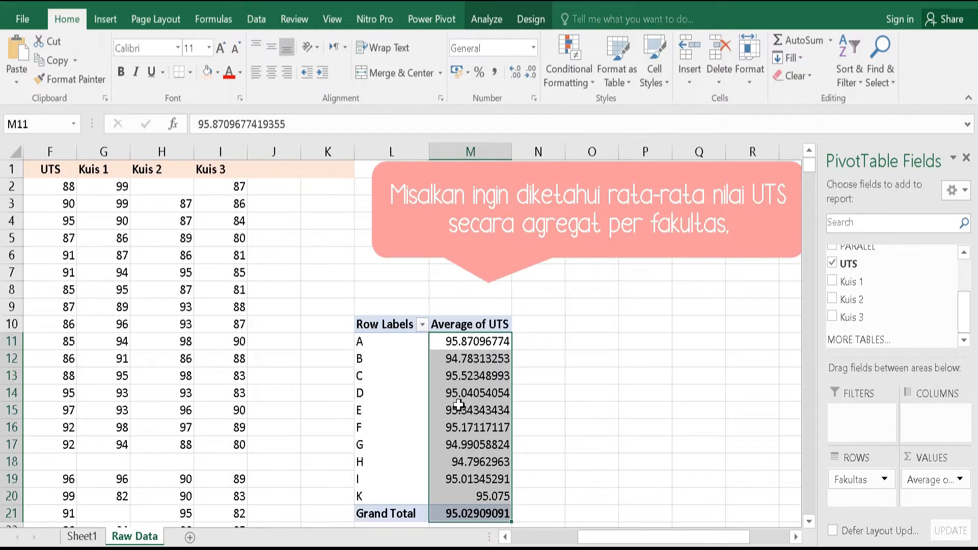
pyautogui.click(531, 75)
pyautogui.click(531, 75)
pyautogui.click(531, 74)
pyautogui.click(531, 75)
pyautogui.click(531, 74)
pyautogui.click(531, 74)
pyautogui.moveTo(499, 416)
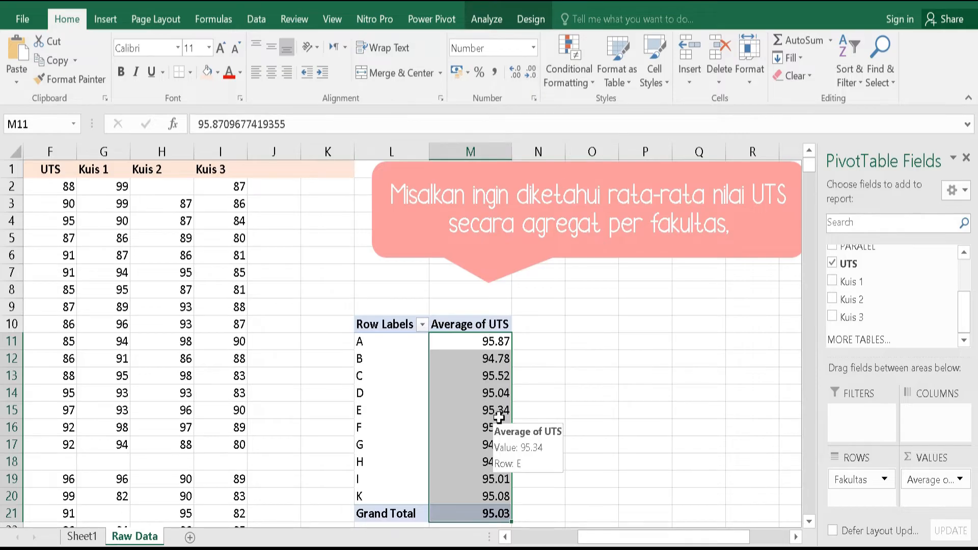
pyautogui.click(591, 393)
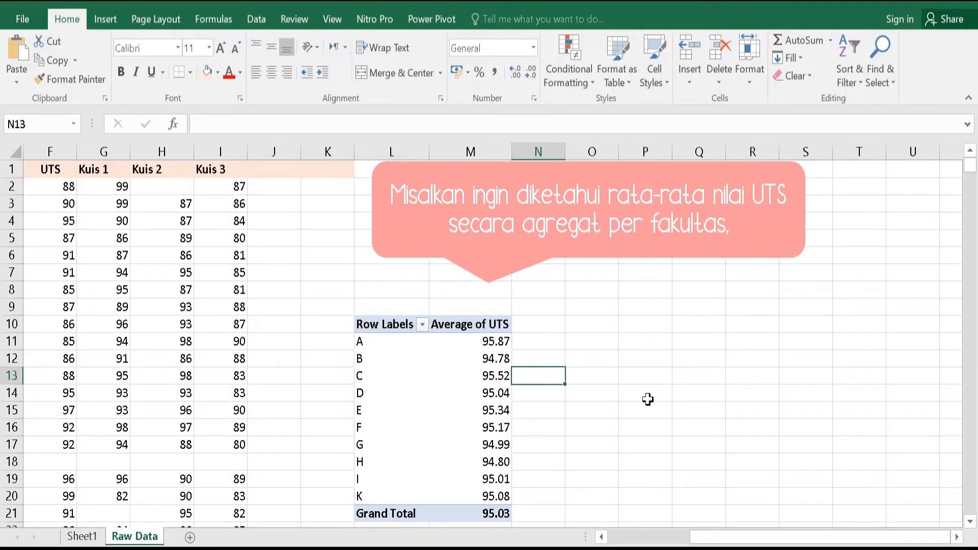
pyautogui.scroll(-1, 648, 400)
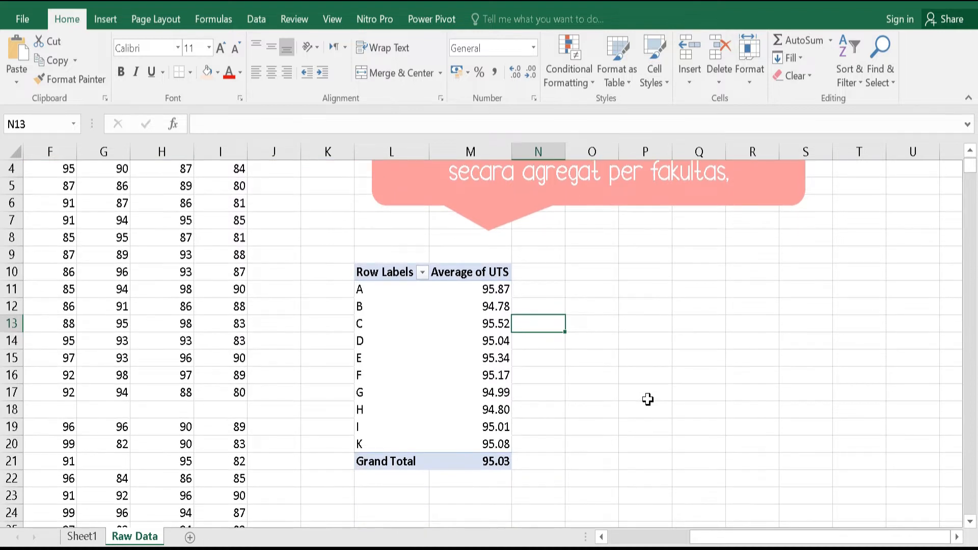
pyautogui.scroll(1, 647, 399)
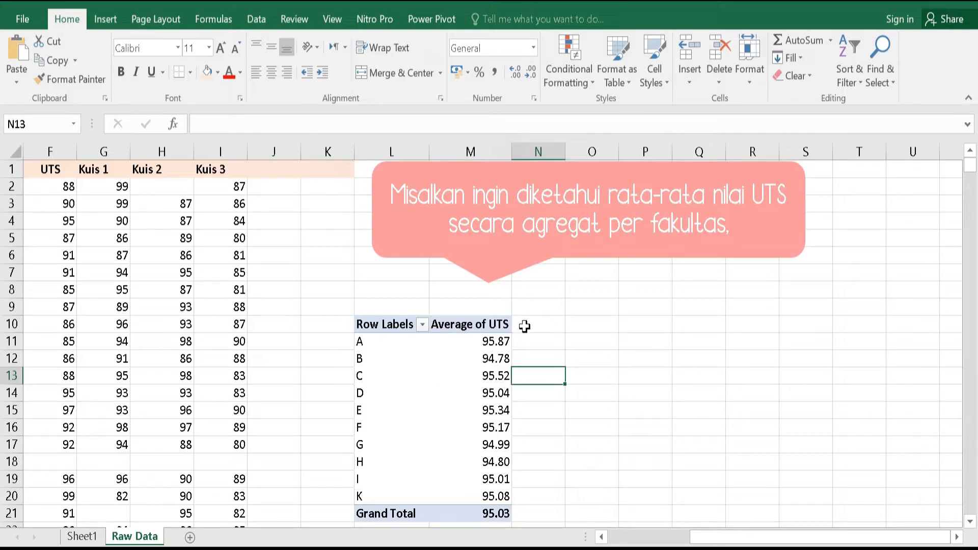
# - Try Count as the summary calculation for the PivotTable's UTS value field
pyautogui.click(489, 323)
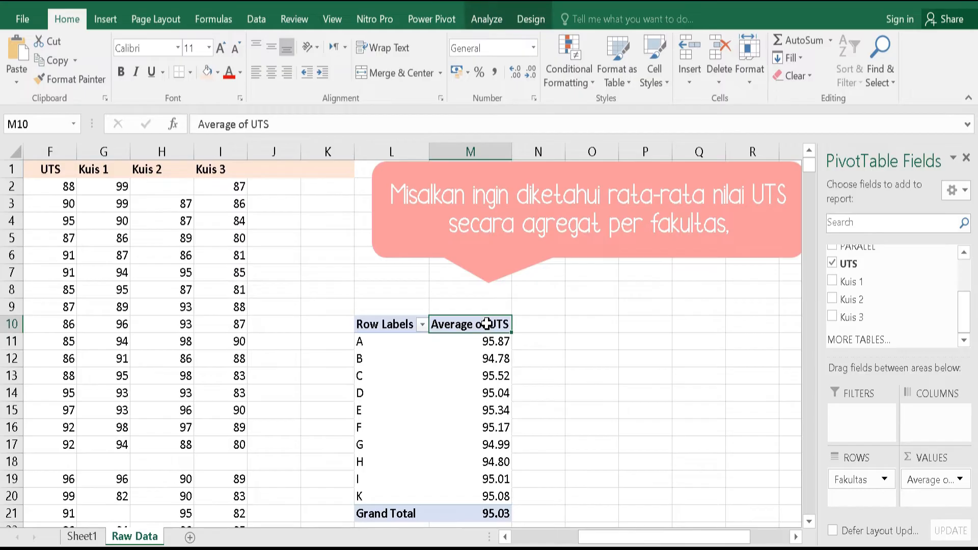
pyautogui.click(961, 481)
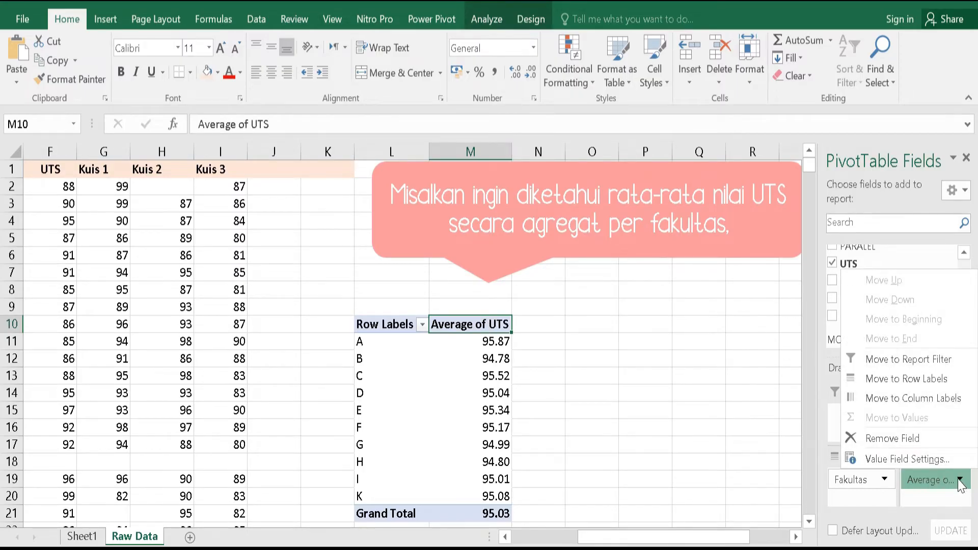
pyautogui.click(944, 457)
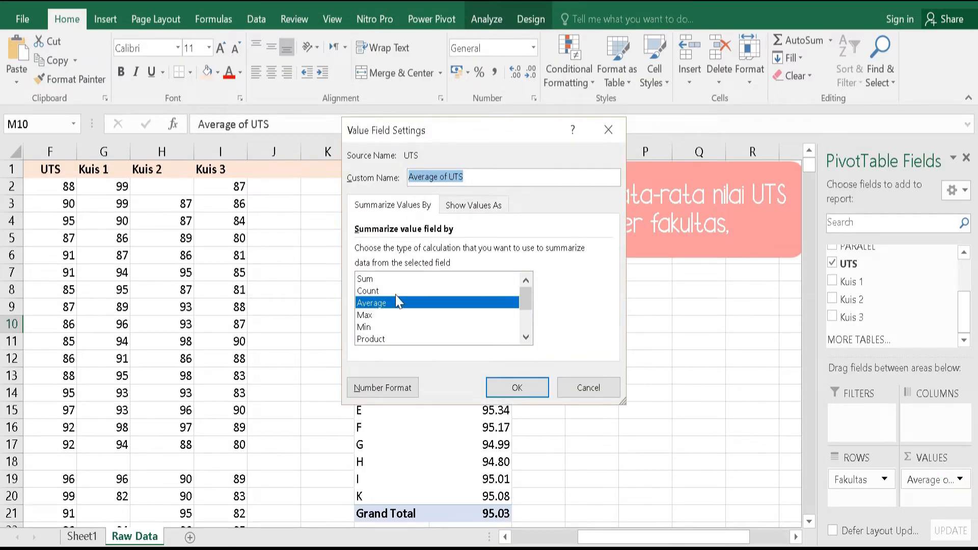
pyautogui.click(367, 280)
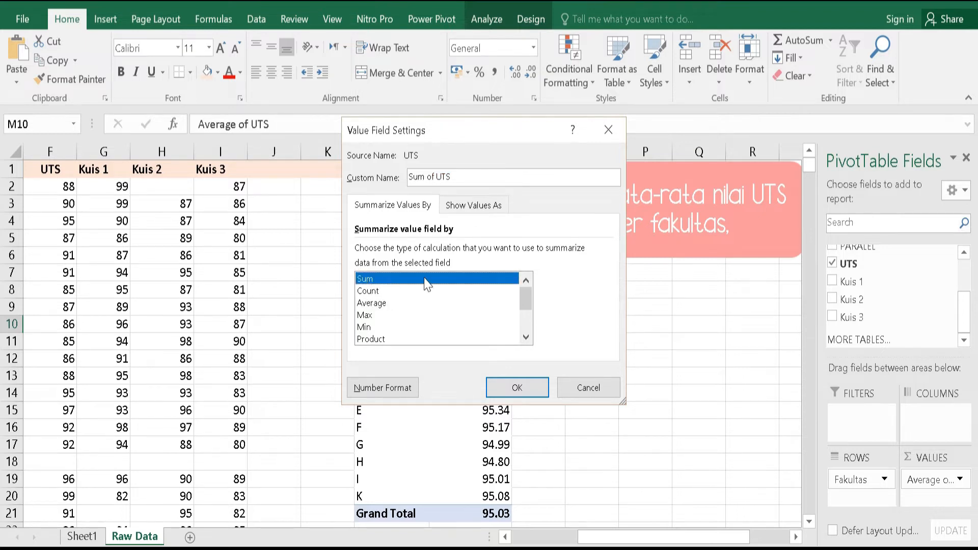
pyautogui.click(390, 292)
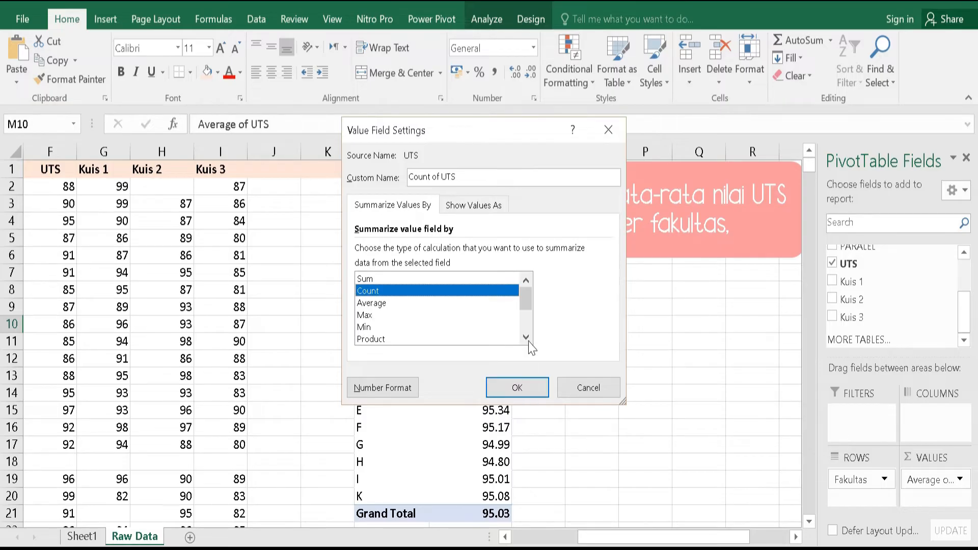
pyautogui.moveTo(528, 303); pyautogui.dragTo(531, 281)
pyautogui.click(518, 388)
# - Set the UTS value field's summary calculation back to Average
pyautogui.click(958, 478)
pyautogui.click(947, 460)
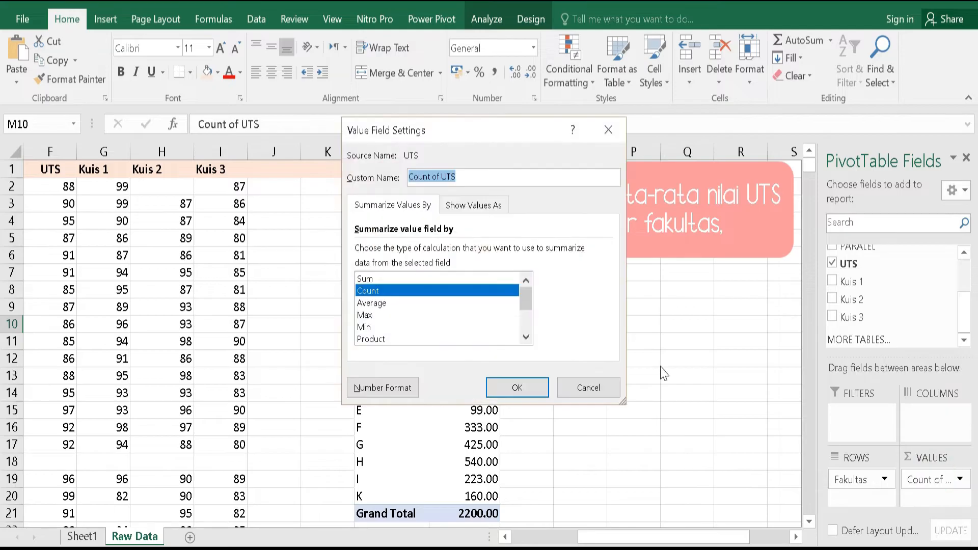
pyautogui.click(395, 304)
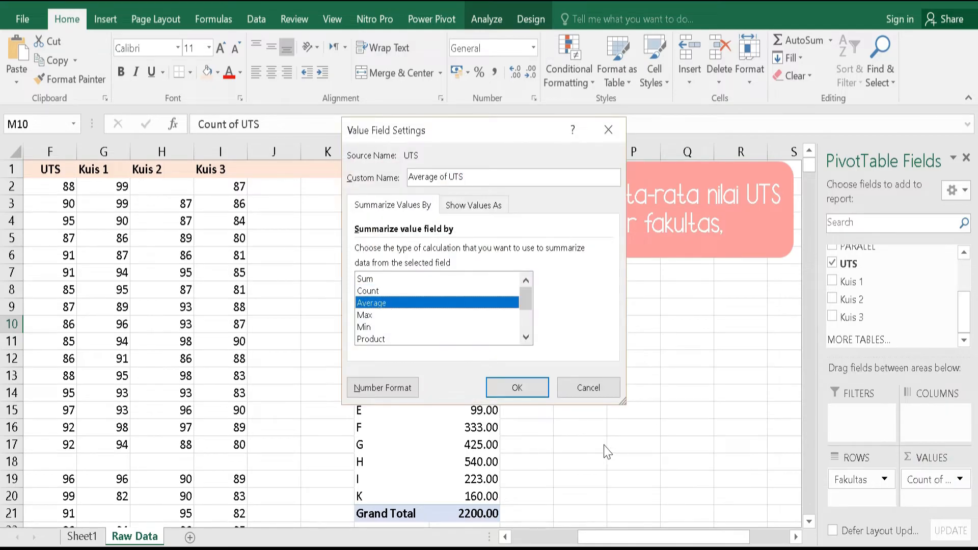
pyautogui.click(517, 389)
pyautogui.scroll(-1, 698, 272)
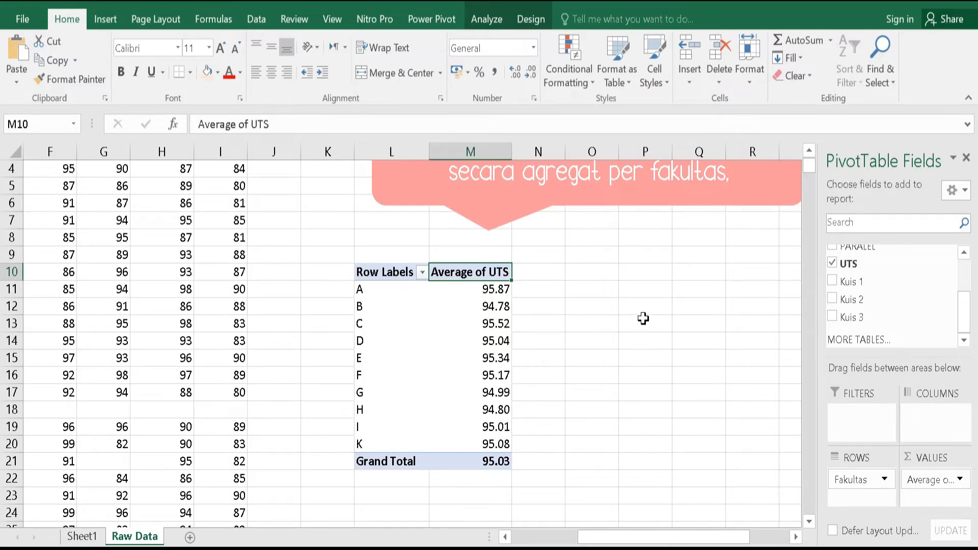
# - Copy the PivotTable's header and faculty rows without the grand total and paste them below it at cell L26
pyautogui.scroll(1, 644, 319)
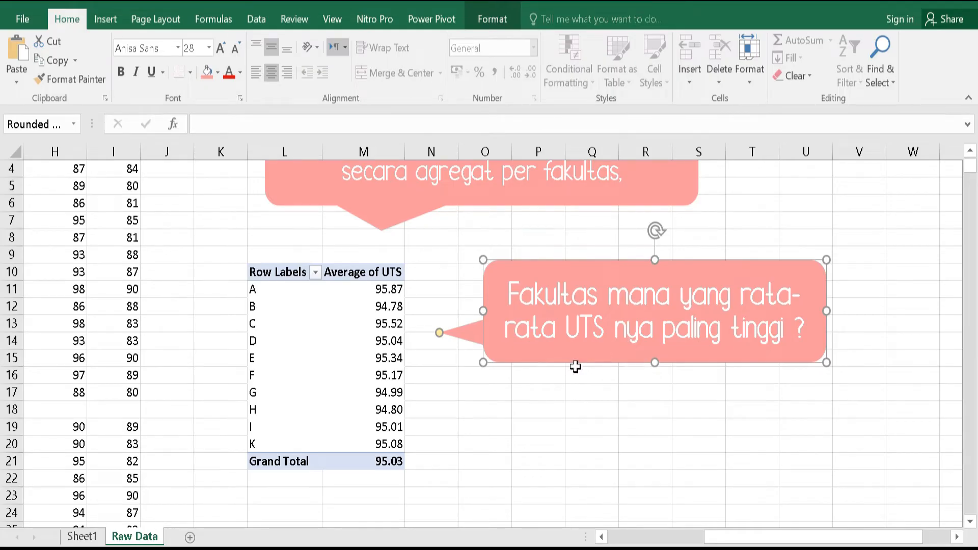
pyautogui.press('Escape')
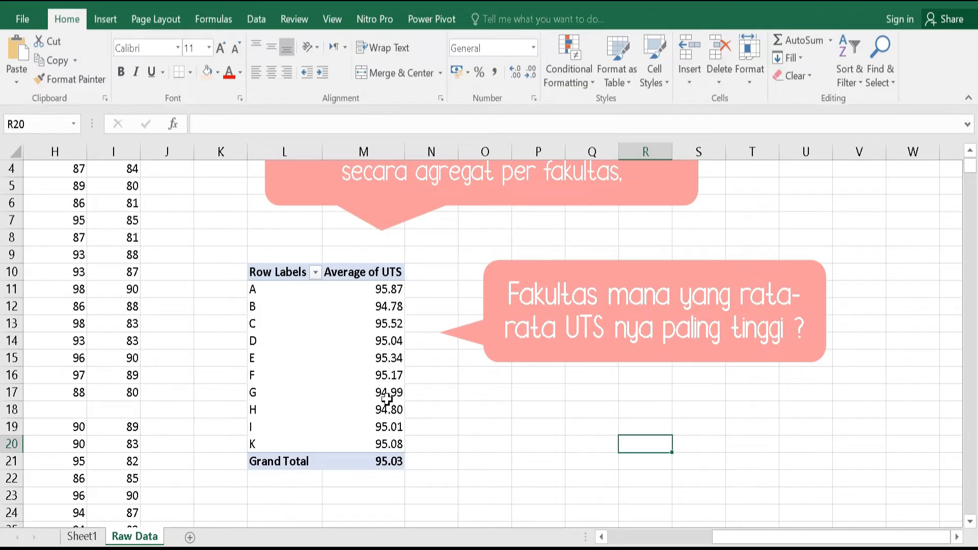
pyautogui.moveTo(403, 447)
pyautogui.scroll(-1, 369, 348)
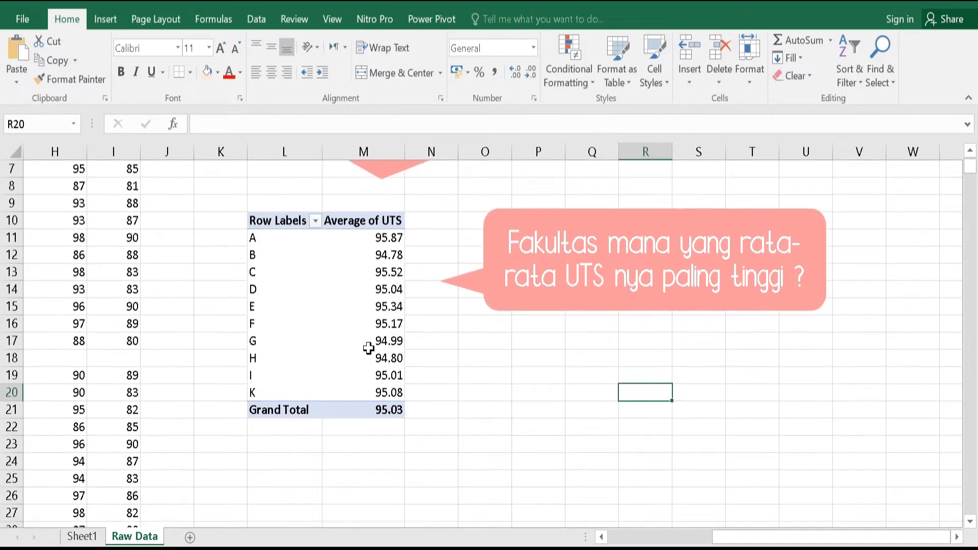
pyautogui.click(282, 224)
pyautogui.hotkey('ctrl', 'c')
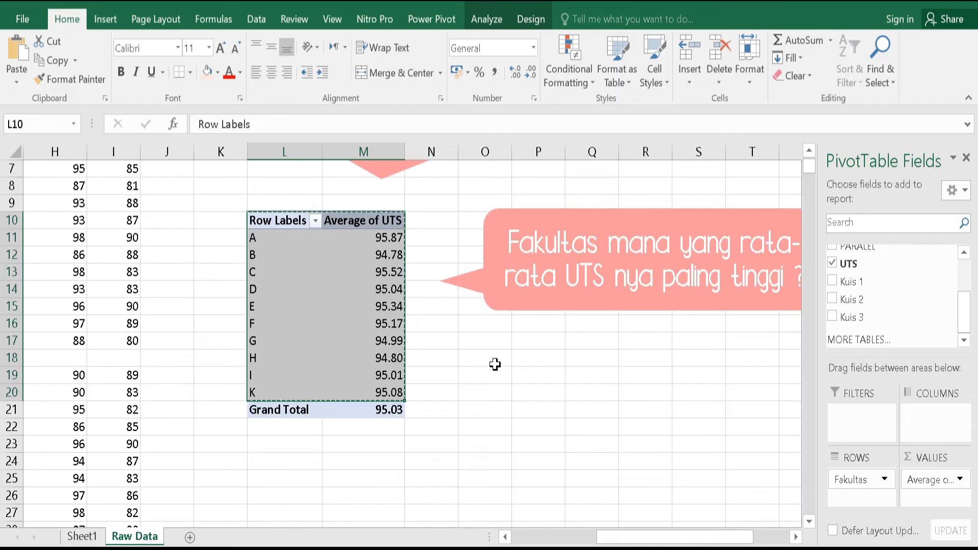
pyautogui.scroll(-3, 492, 345)
pyautogui.click(283, 336)
pyautogui.hotkey('ctrl', 'v')
pyautogui.scroll(-1, 283, 286)
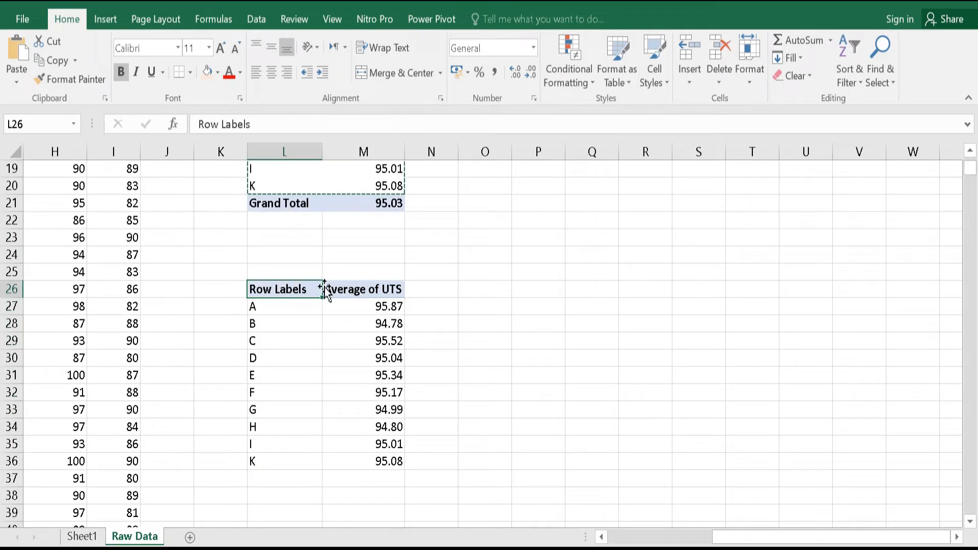
# - Rename the copied table's headers in L26 and M26 as Fakultas and Rata-rata UTS
pyautogui.press('F2')
pyautogui.write('Fakultas')
pyautogui.press('Tab')
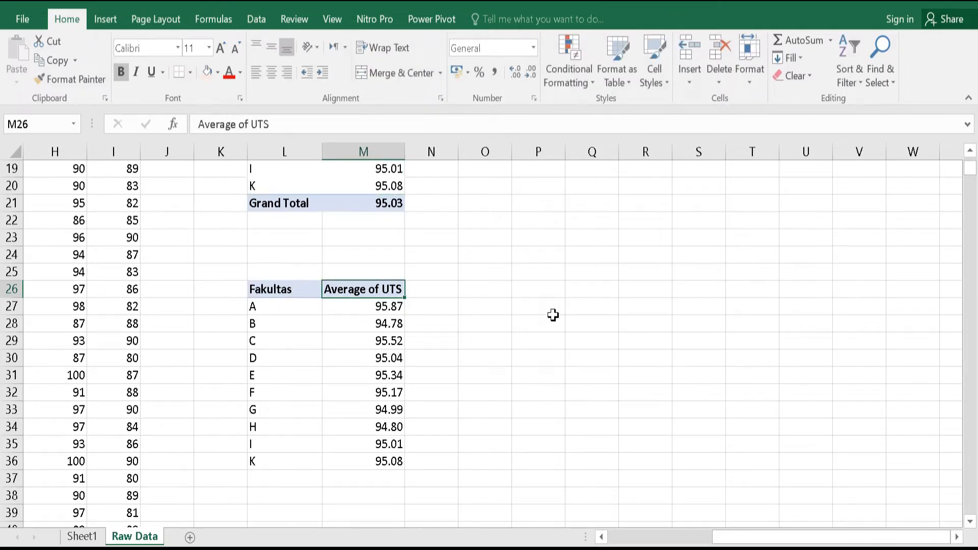
pyautogui.write('Rata-rata UTS')
pyautogui.press('Tab')
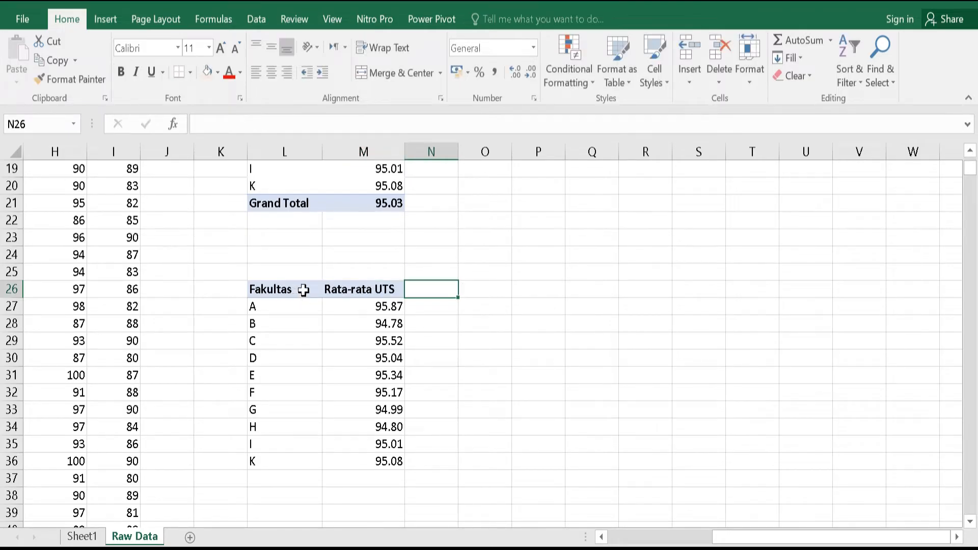
# - Sort the copied table L26:M36 by Rata-rata UTS values from largest to smallest
pyautogui.click(285, 288)
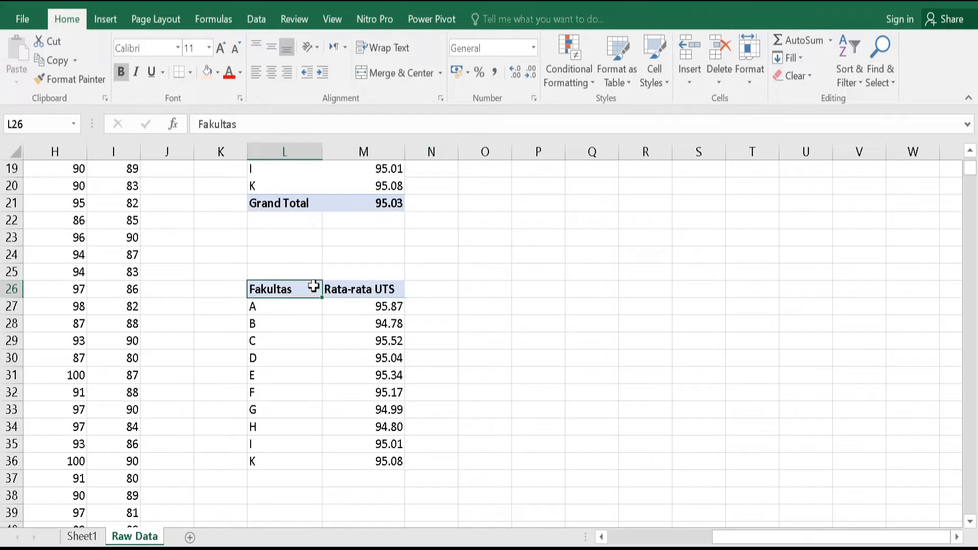
pyautogui.click(343, 286)
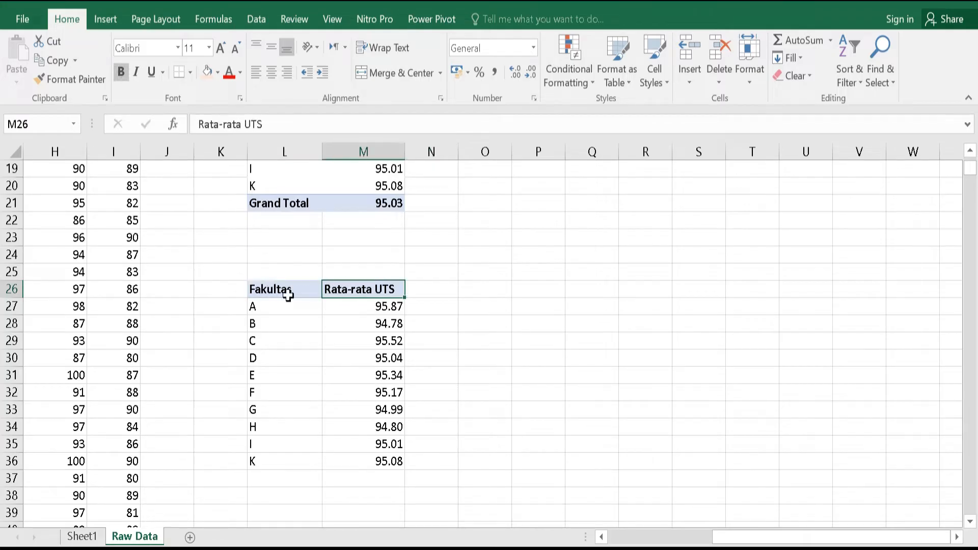
pyautogui.click(302, 286)
pyautogui.moveTo(302, 286); pyautogui.dragTo(387, 459)
pyautogui.click(256, 20)
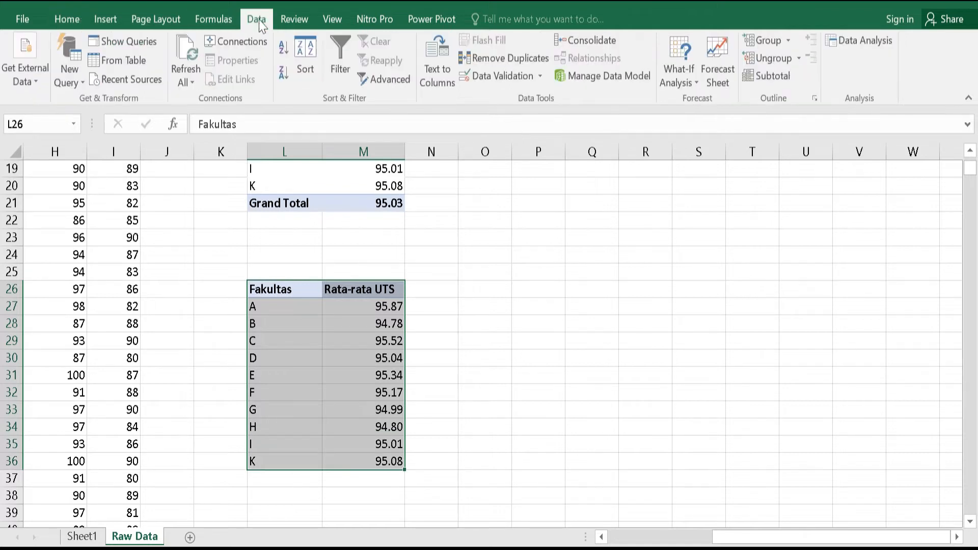
pyautogui.click(304, 58)
pyautogui.click(397, 240)
pyautogui.click(345, 267)
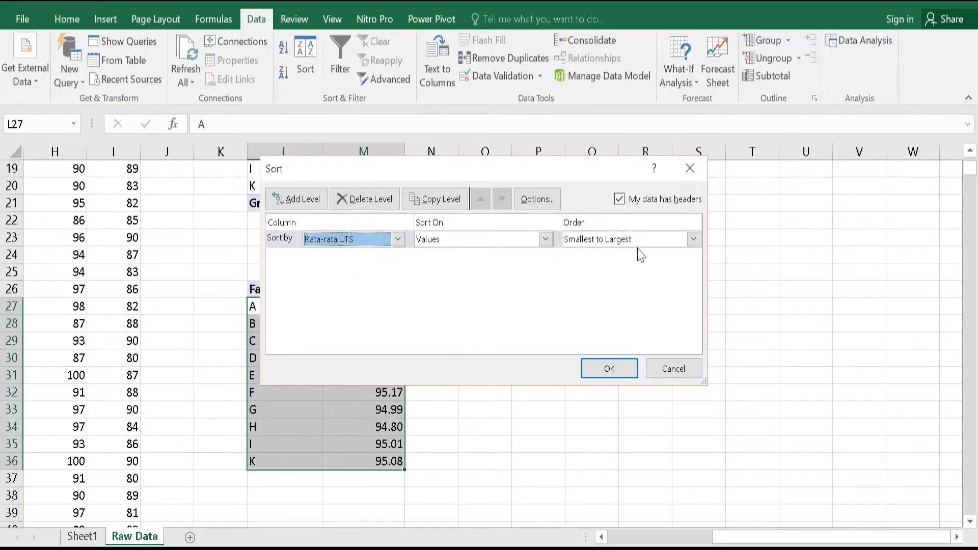
pyautogui.click(693, 239)
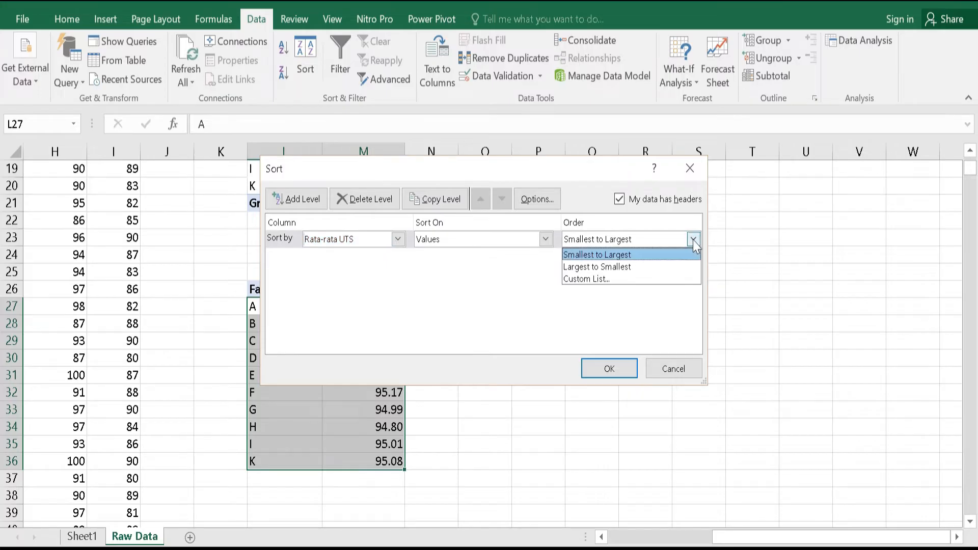
pyautogui.click(591, 266)
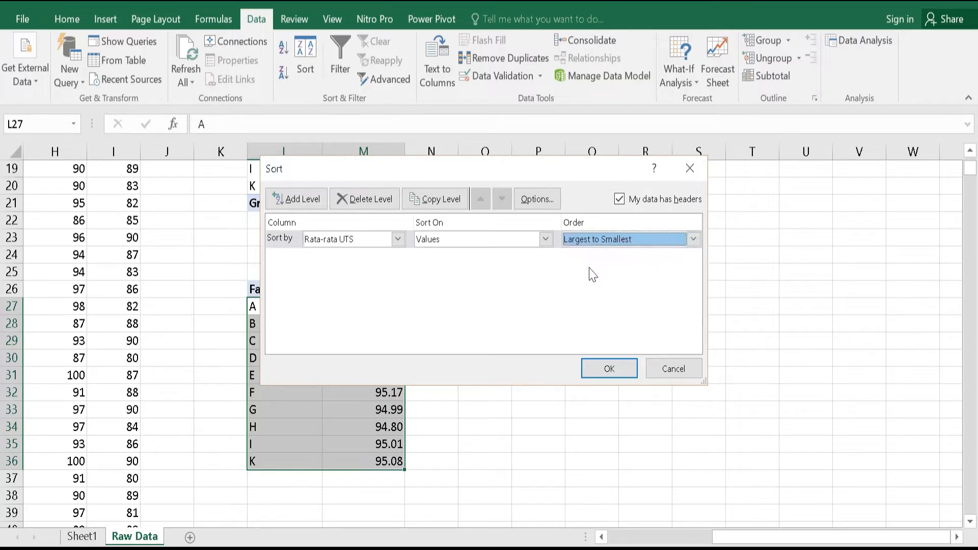
pyautogui.click(609, 368)
# - Select the top-ranked faculty's cells, L27:M27, in the sorted table
pyautogui.click(363, 306)
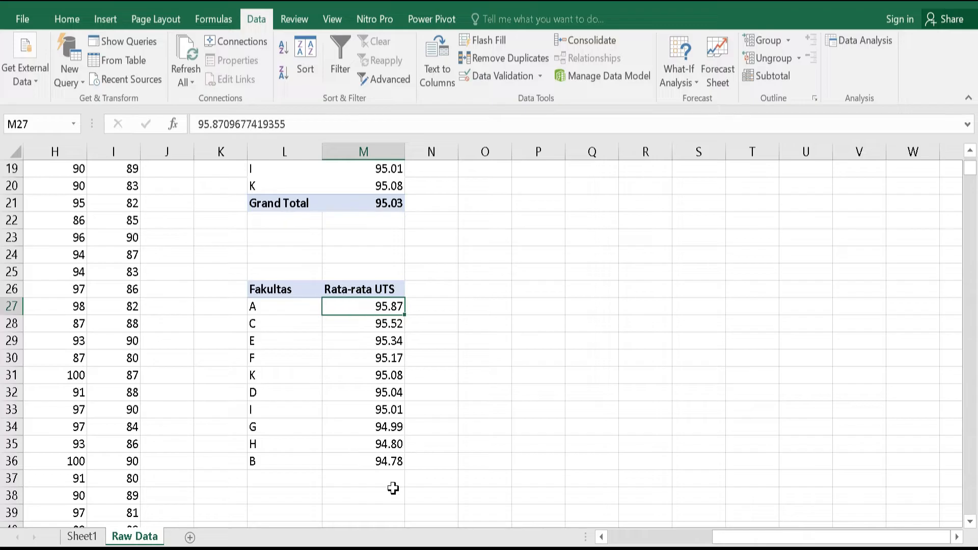
pyautogui.click(268, 305)
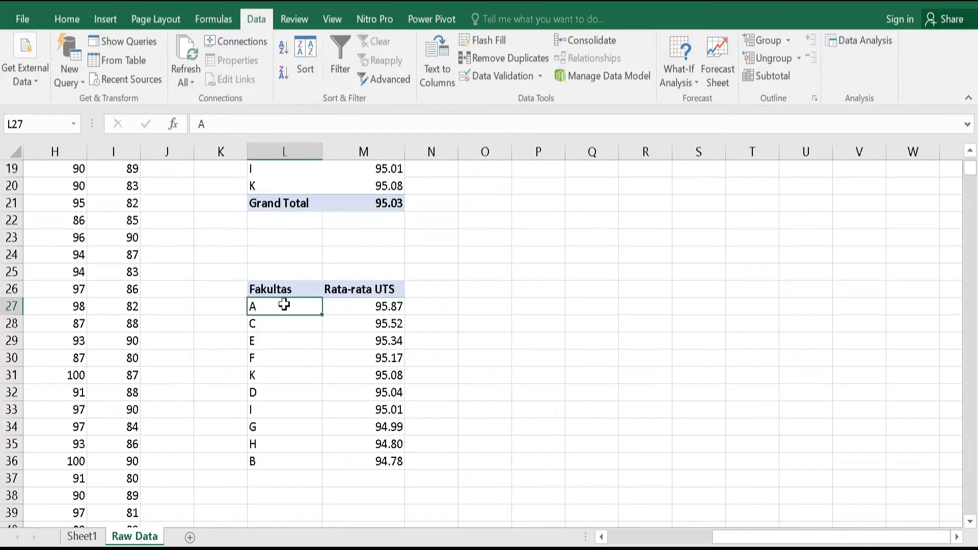
pyautogui.moveTo(284, 304); pyautogui.dragTo(350, 309)
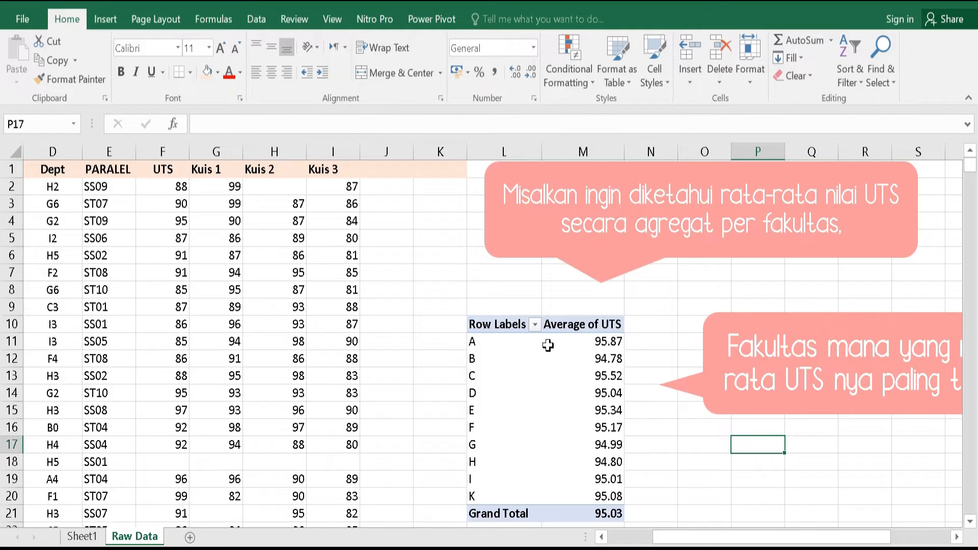
pyautogui.click(534, 365)
pyautogui.click(613, 356)
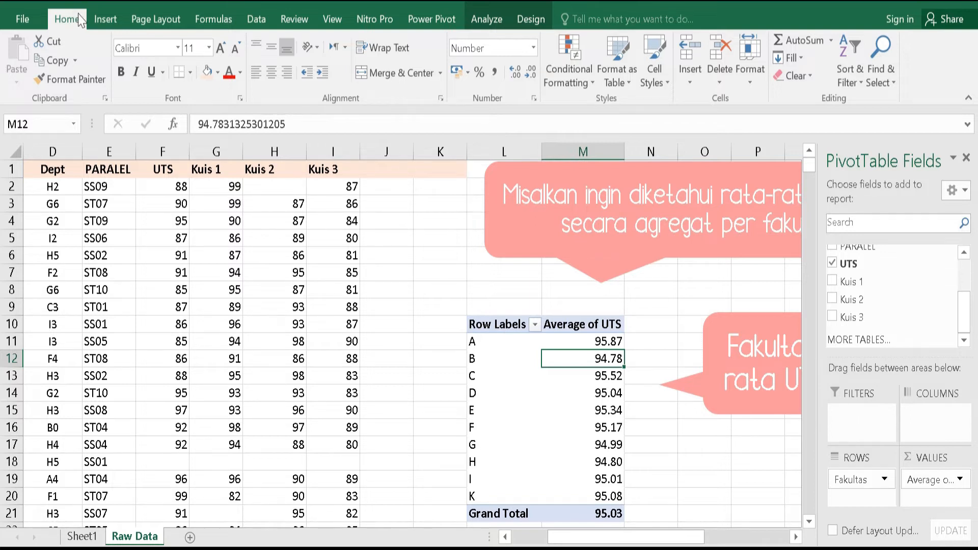
pyautogui.click(103, 20)
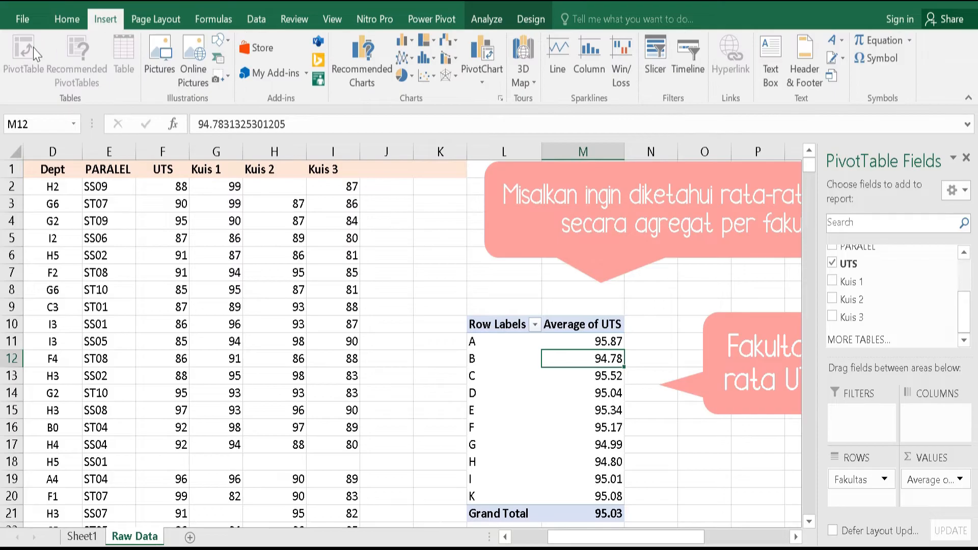
pyautogui.click(464, 273)
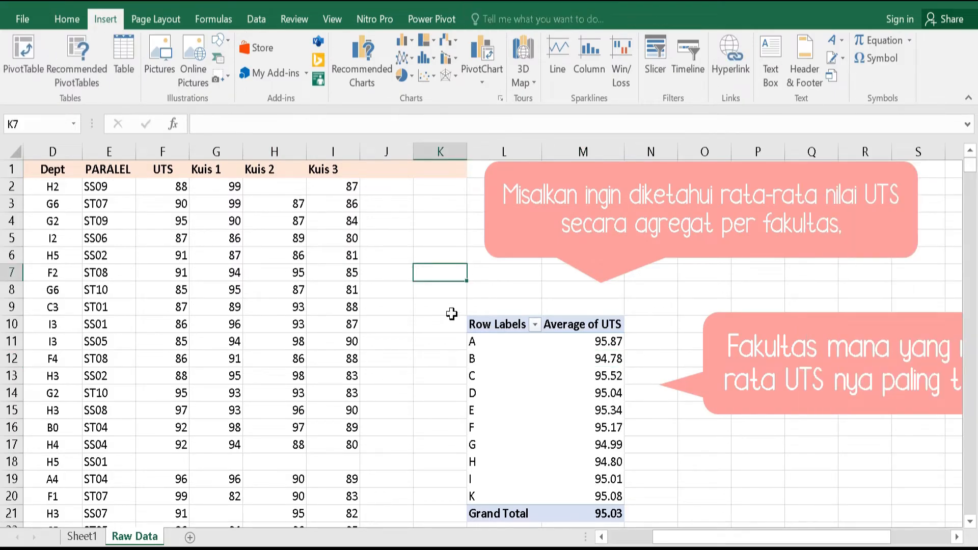
# - Copy the entire PivotTable, L10:M21, into cell A1 of a new worksheet
pyautogui.moveTo(501, 322); pyautogui.dragTo(564, 506)
pyautogui.hotkey('ctrl', 'c')
pyautogui.scroll(-4, 623, 441)
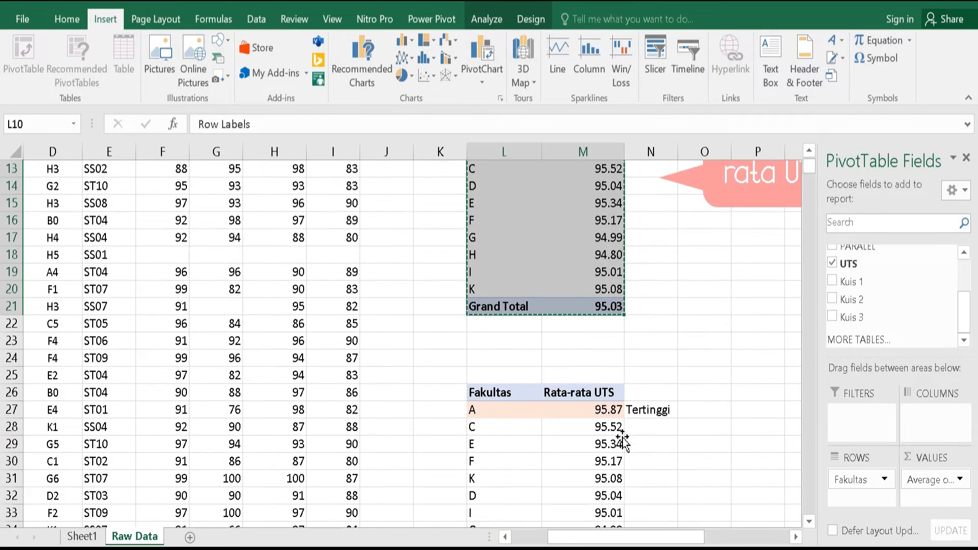
pyautogui.scroll(4, 622, 441)
pyautogui.moveTo(678, 539); pyautogui.dragTo(764, 538)
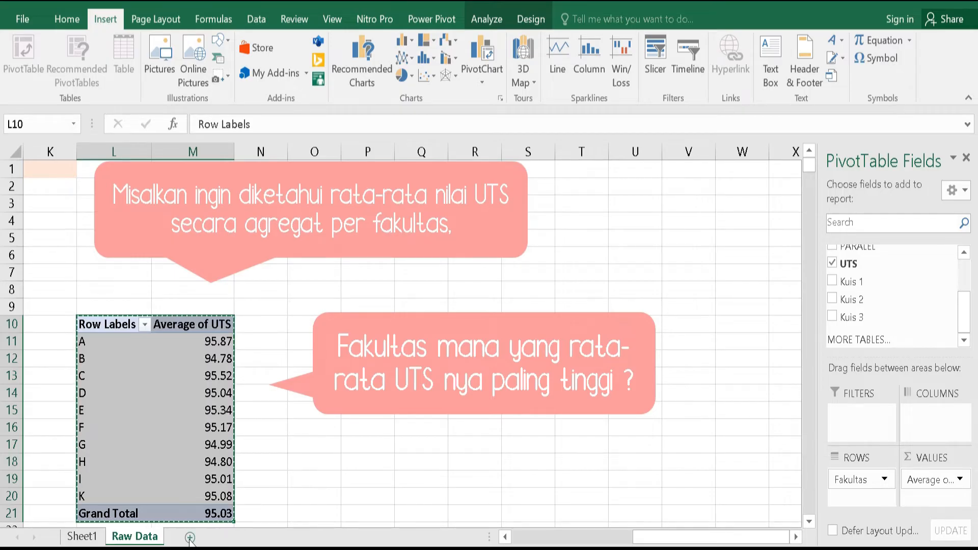
pyautogui.click(190, 537)
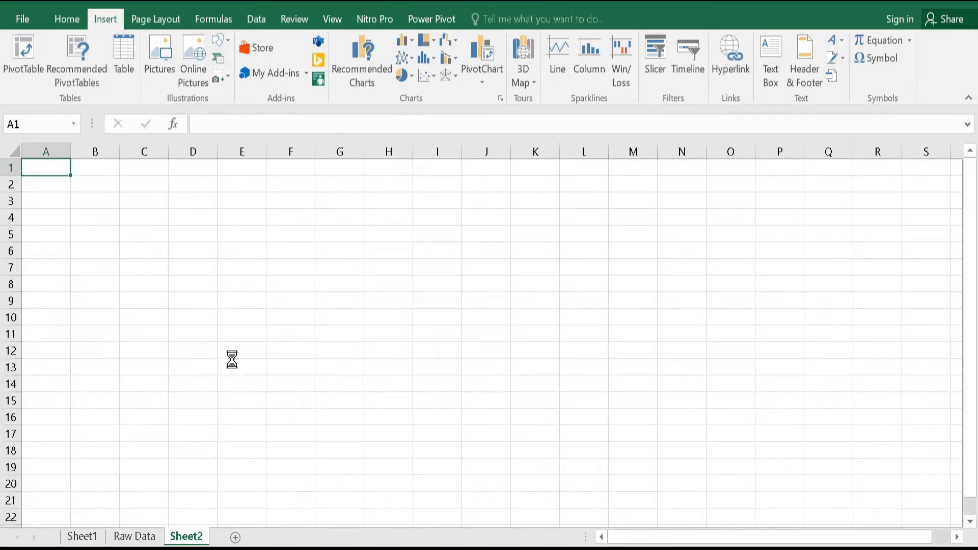
pyautogui.moveTo(119, 151); pyautogui.dragTo(156, 151)
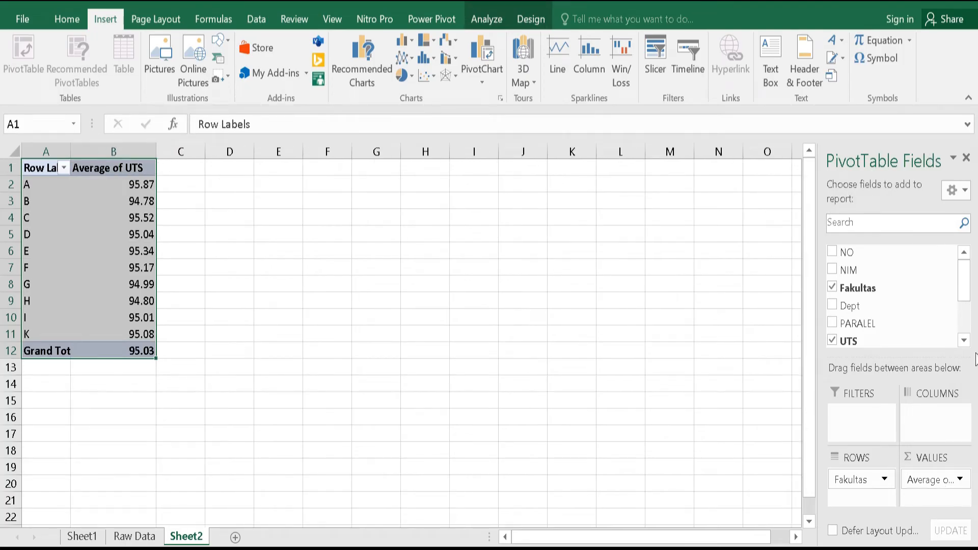
pyautogui.click(69, 209)
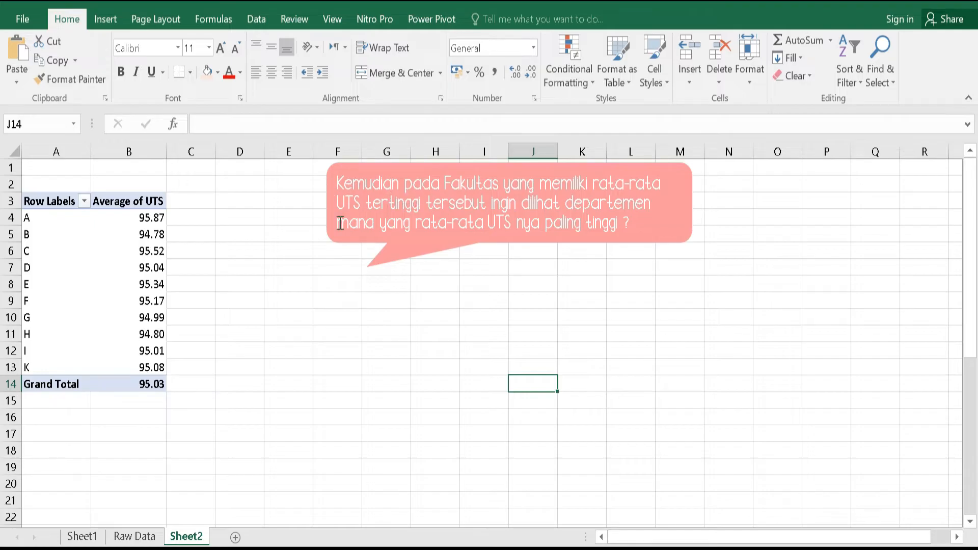
# - Move the Fakultas field from the PivotTable's rows to its filters and add Dept as the row field
pyautogui.click(25, 218)
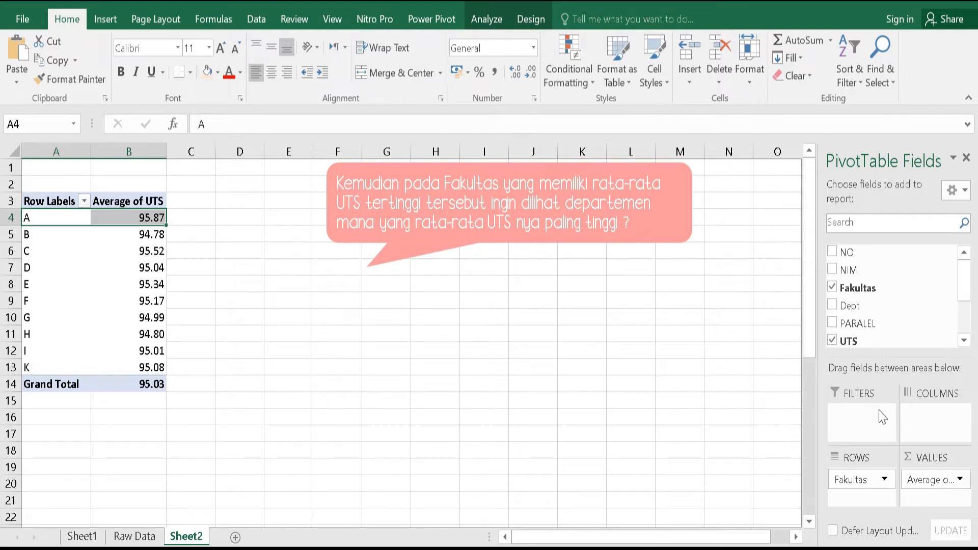
pyautogui.moveTo(869, 287); pyautogui.dragTo(868, 423)
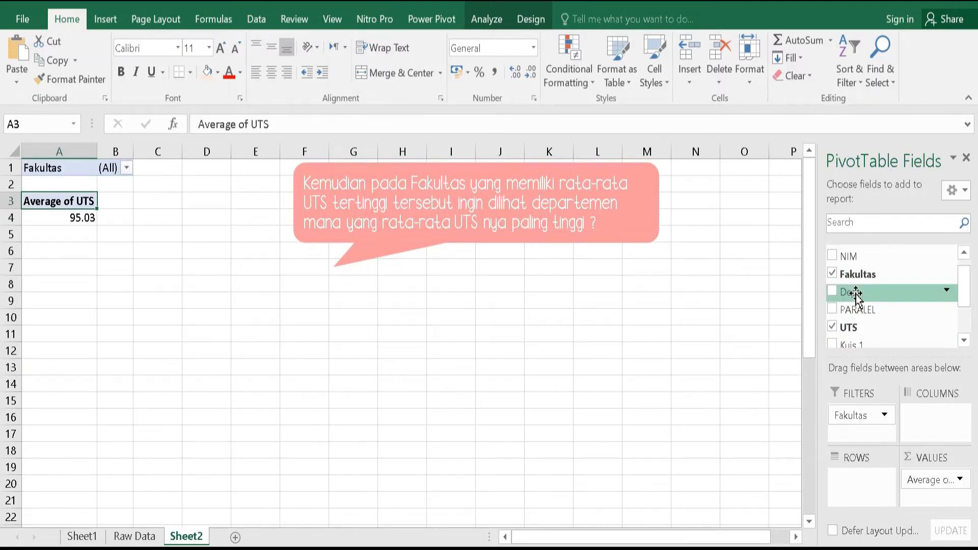
pyautogui.moveTo(856, 293); pyautogui.dragTo(859, 490)
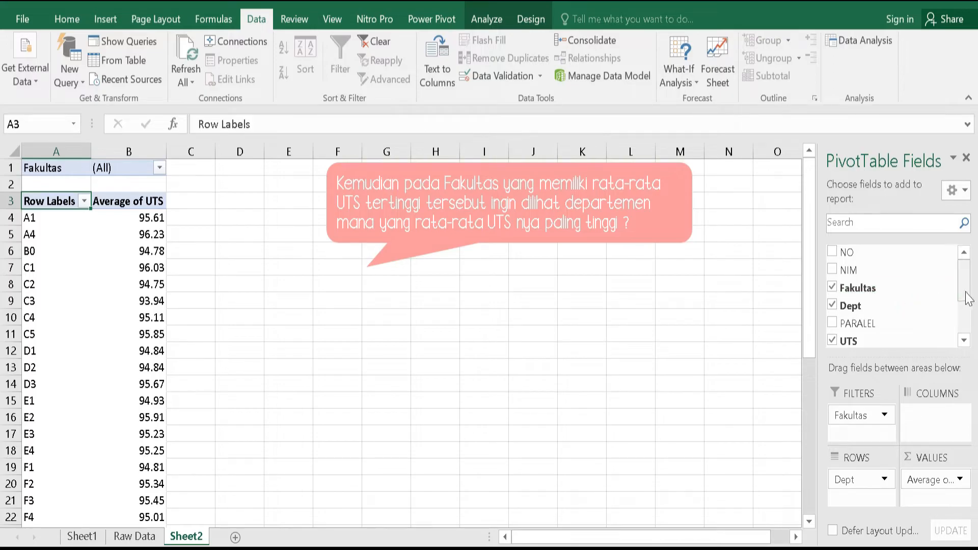
# - Filter the PivotTable's Fakultas field to show only faculty A
pyautogui.click(948, 288)
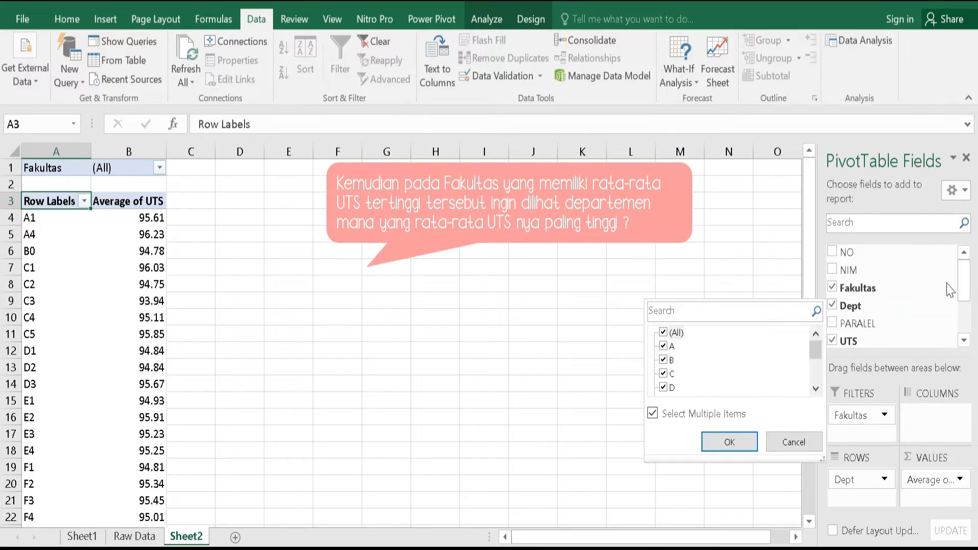
pyautogui.click(663, 333)
pyautogui.click(670, 345)
pyautogui.click(721, 452)
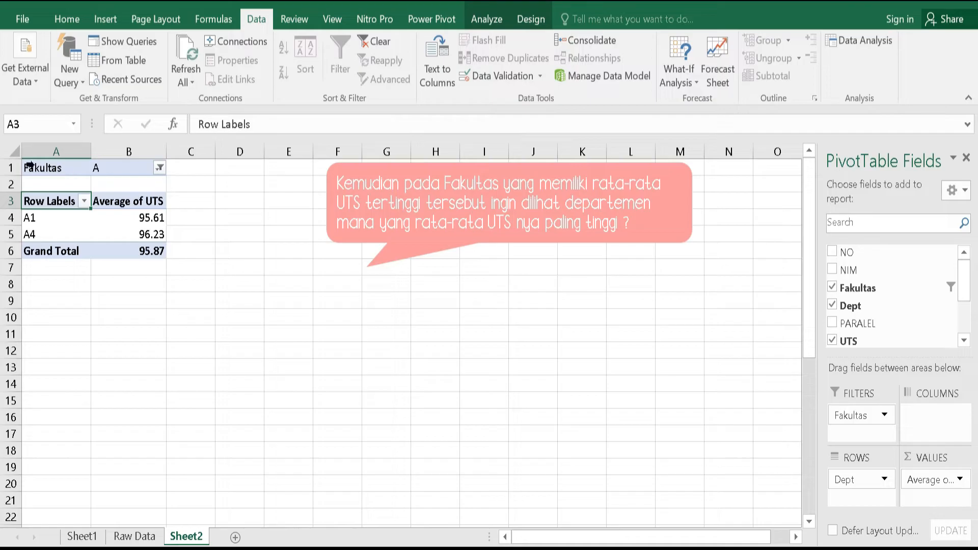
# - Compare the average UTS of faculty A's departments in the filtered PivotTable and select the row of department A4
pyautogui.click(65, 169)
pyautogui.click(147, 169)
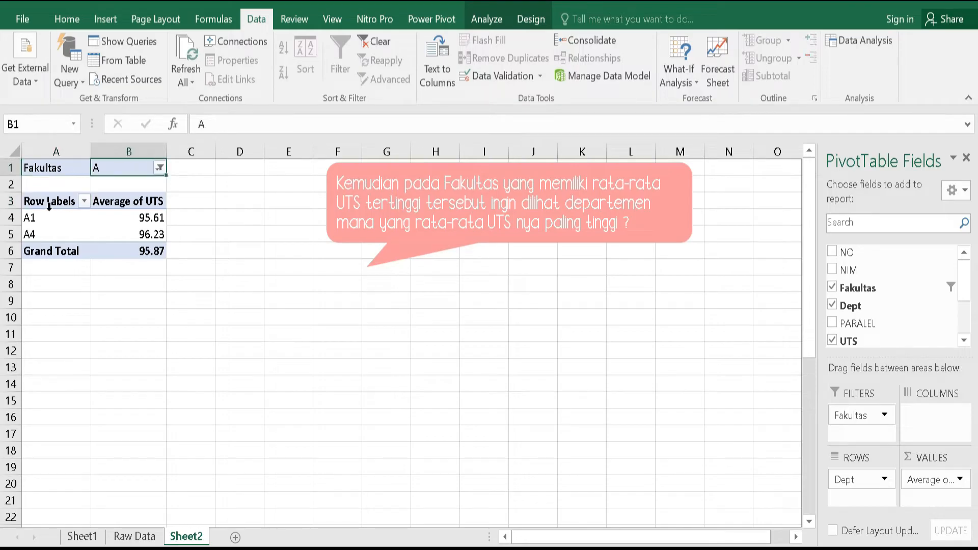
pyautogui.moveTo(31, 217); pyautogui.dragTo(30, 234)
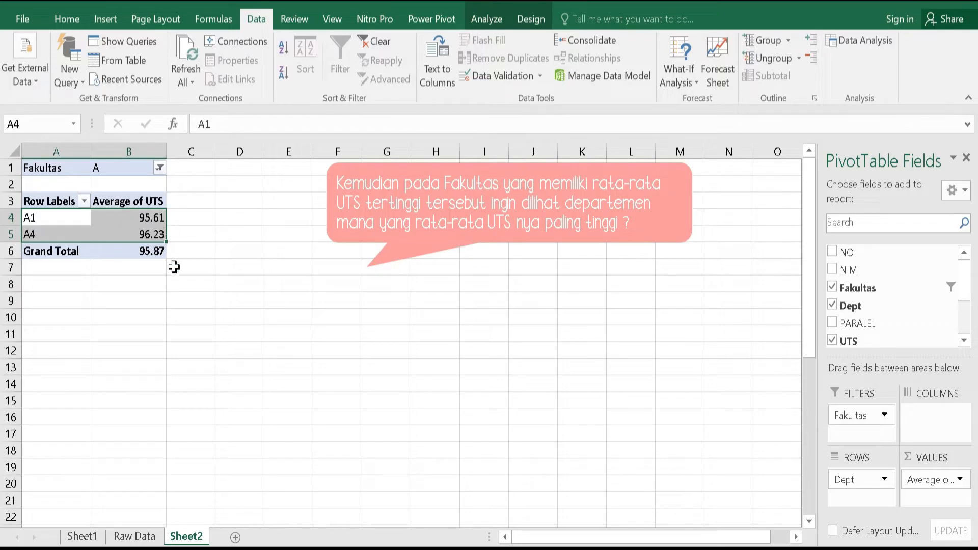
pyautogui.click(193, 312)
pyautogui.moveTo(35, 215); pyautogui.dragTo(35, 236)
pyautogui.moveTo(147, 235)
pyautogui.click(228, 278)
pyautogui.click(38, 233)
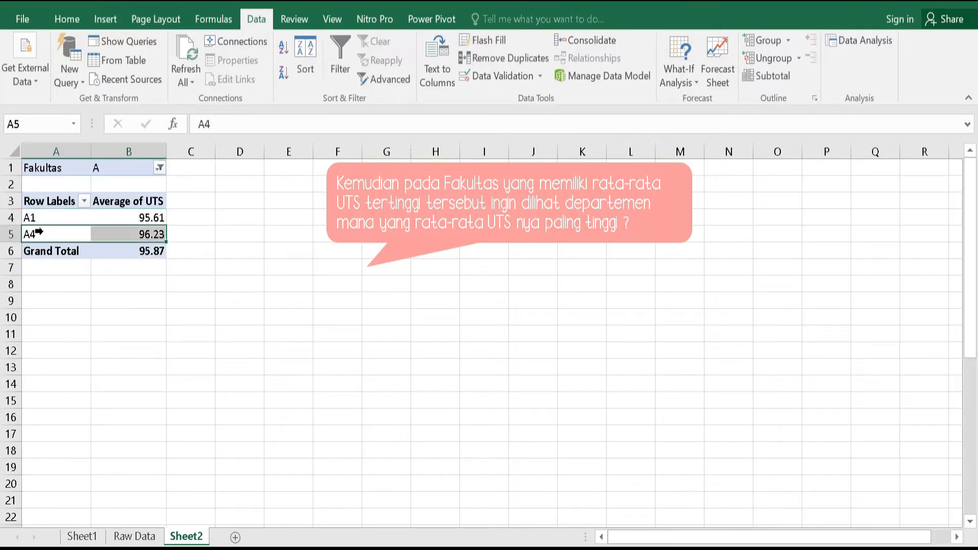
pyautogui.click(67, 19)
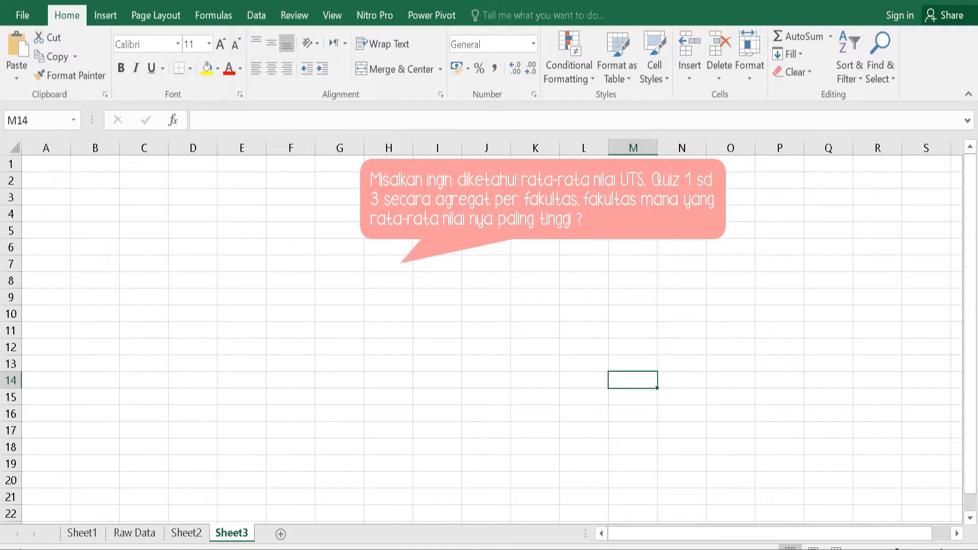
# - Insert a PivotTable at cell A1 of Sheet3 using the range A1:I2207 of the Raw Data sheet as its source
pyautogui.click(43, 166)
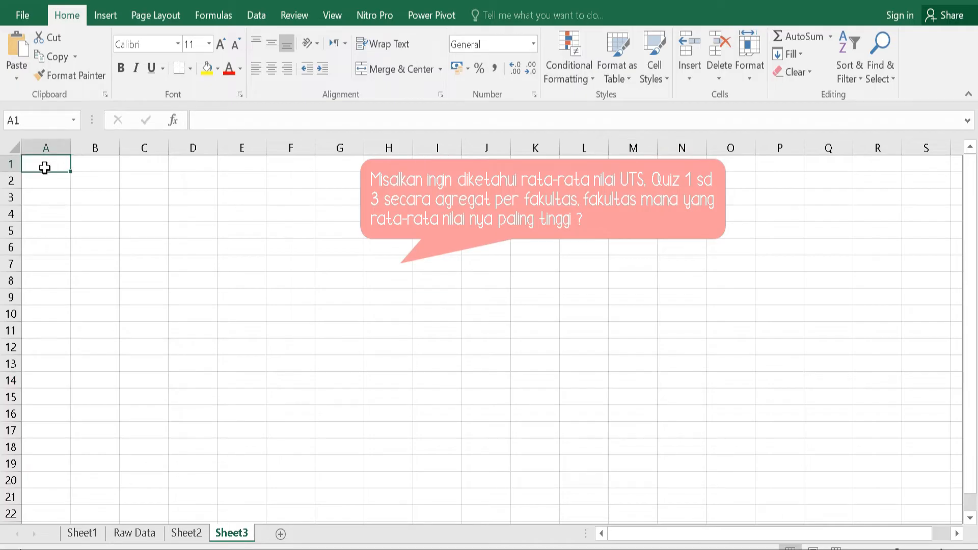
pyautogui.click(105, 17)
pyautogui.click(23, 47)
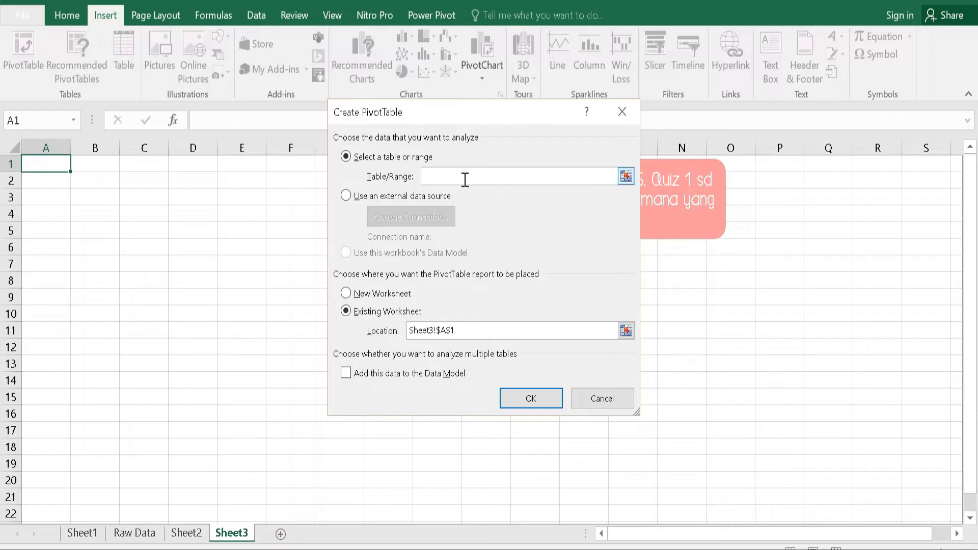
pyautogui.click(625, 177)
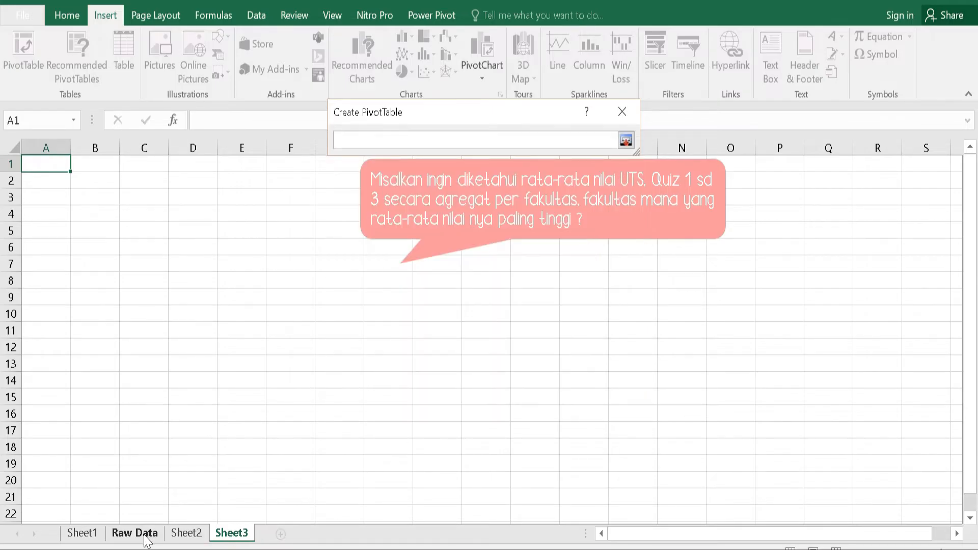
pyautogui.click(137, 532)
pyautogui.click(37, 162)
pyautogui.moveTo(37, 162); pyautogui.dragTo(471, 165)
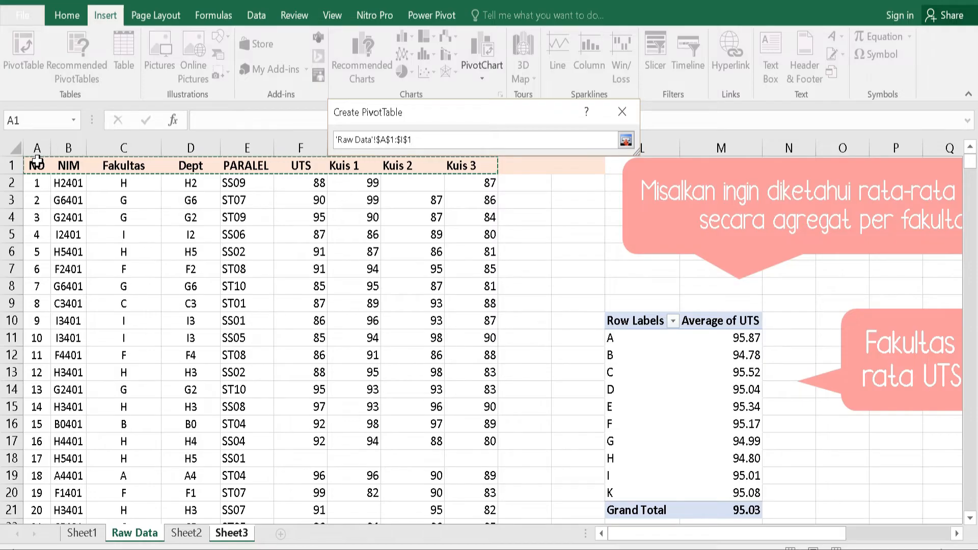
pyautogui.hotkey('ctrl', 'shift', 'Down')
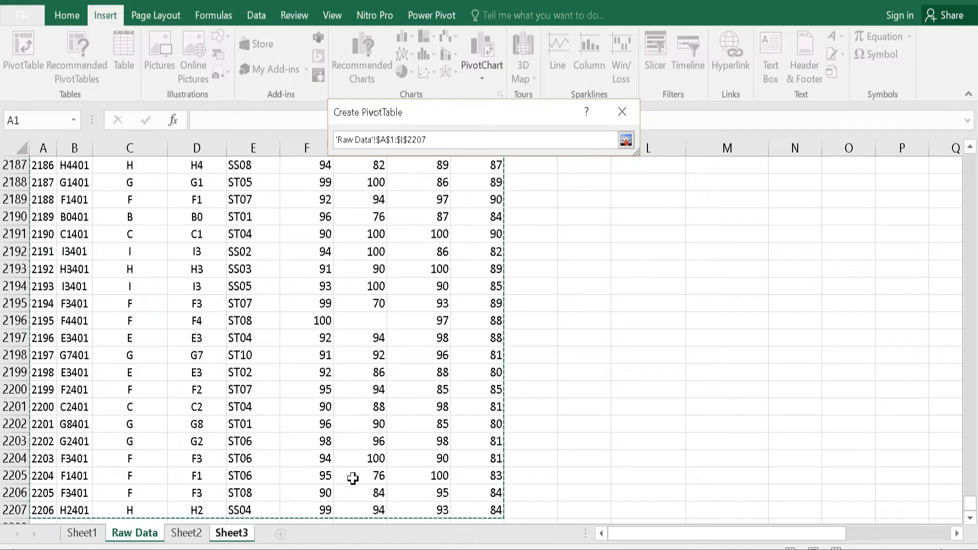
pyautogui.click(629, 140)
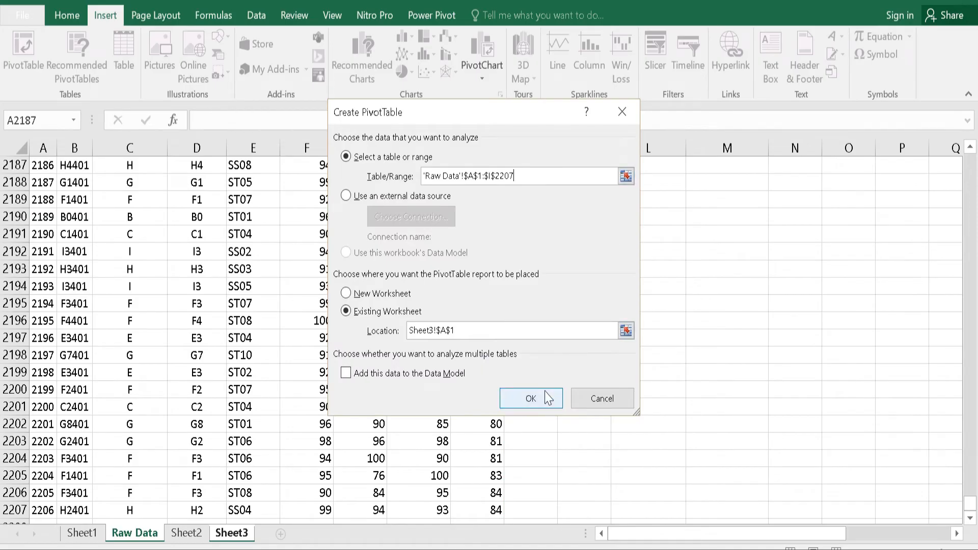
pyautogui.click(547, 398)
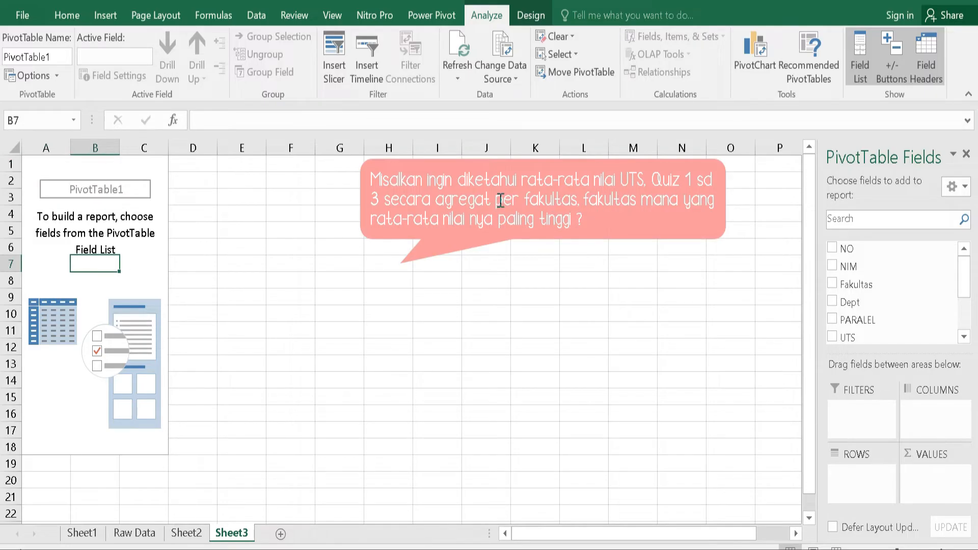
# - Colour the words "per fakultas" in the question callout yellow and return to the empty PivotTable
pyautogui.moveTo(497, 200); pyautogui.dragTo(569, 206)
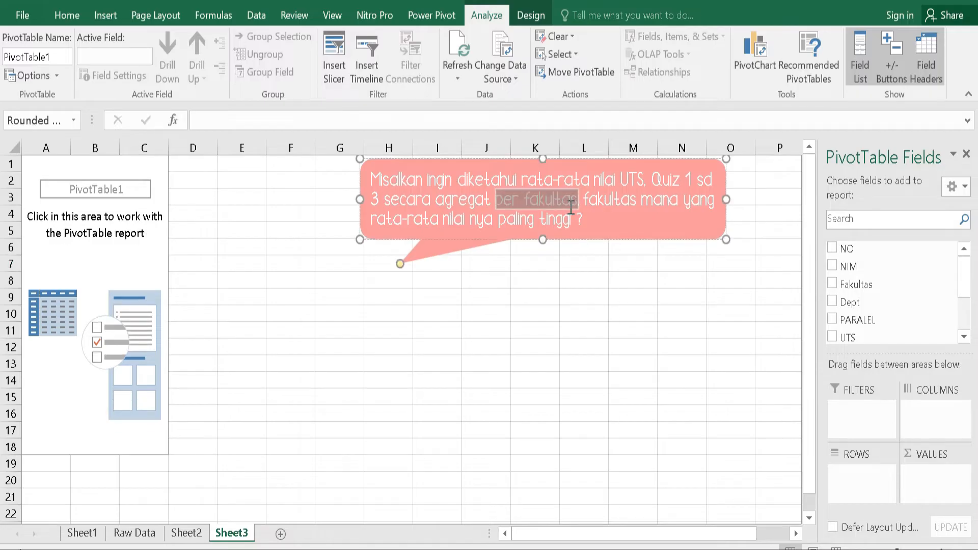
pyautogui.press('Escape')
pyautogui.press('Escape')
pyautogui.click(118, 269)
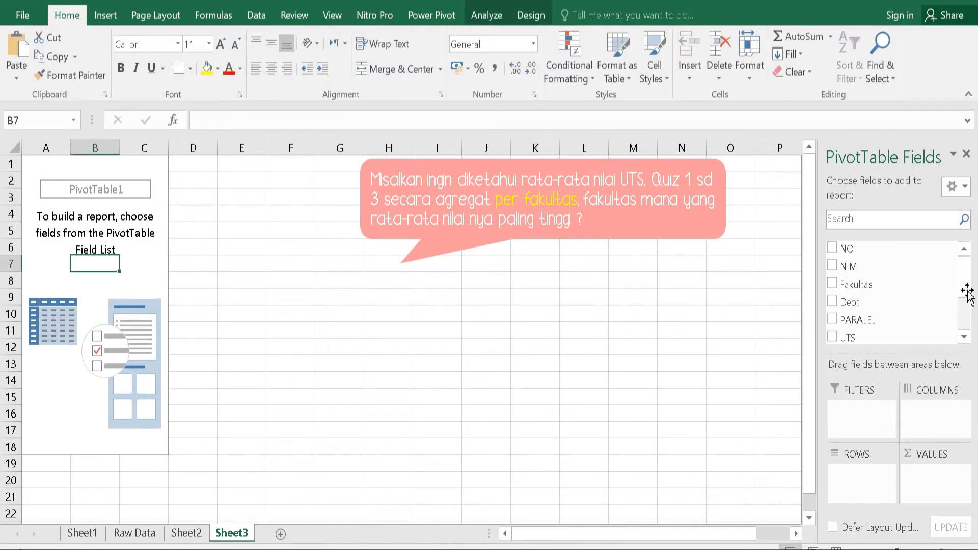
# - Add Fakultas as the PivotTable's row field and UTS, Kuis 1, Kuis 2 and Kuis 3 as its value fields
pyautogui.moveTo(861, 285); pyautogui.dragTo(861, 479)
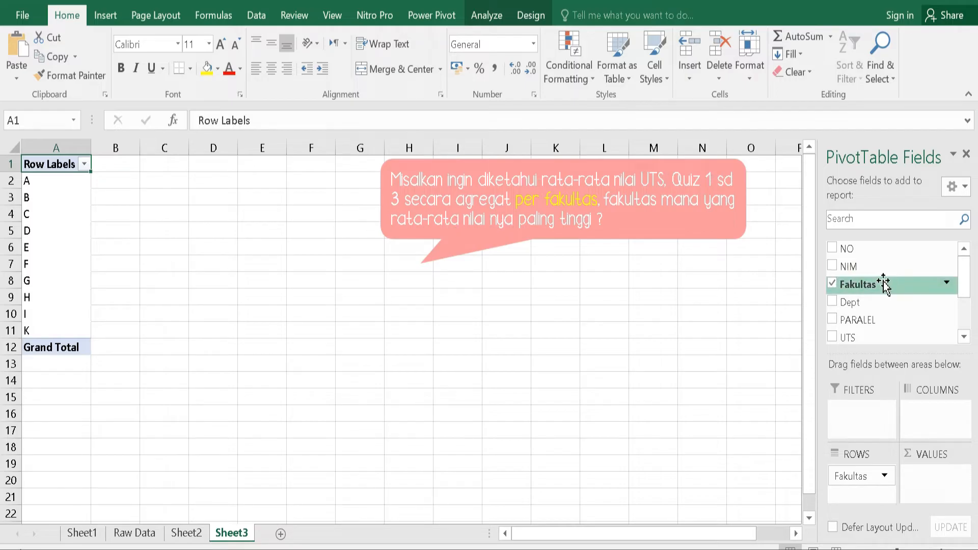
pyautogui.moveTo(968, 285); pyautogui.dragTo(966, 494)
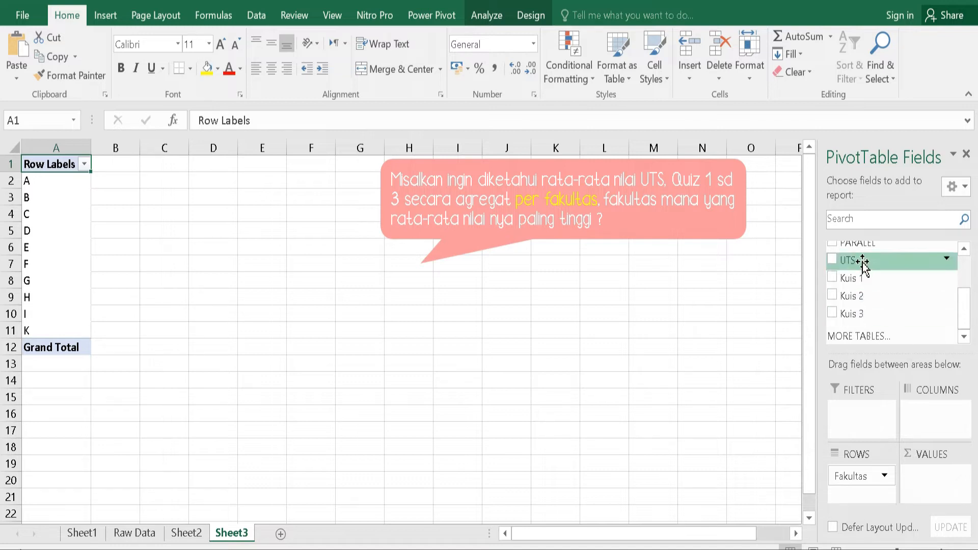
pyautogui.moveTo(866, 261); pyautogui.dragTo(943, 493)
pyautogui.moveTo(847, 277); pyautogui.dragTo(950, 506)
pyautogui.moveTo(852, 314); pyautogui.dragTo(927, 500)
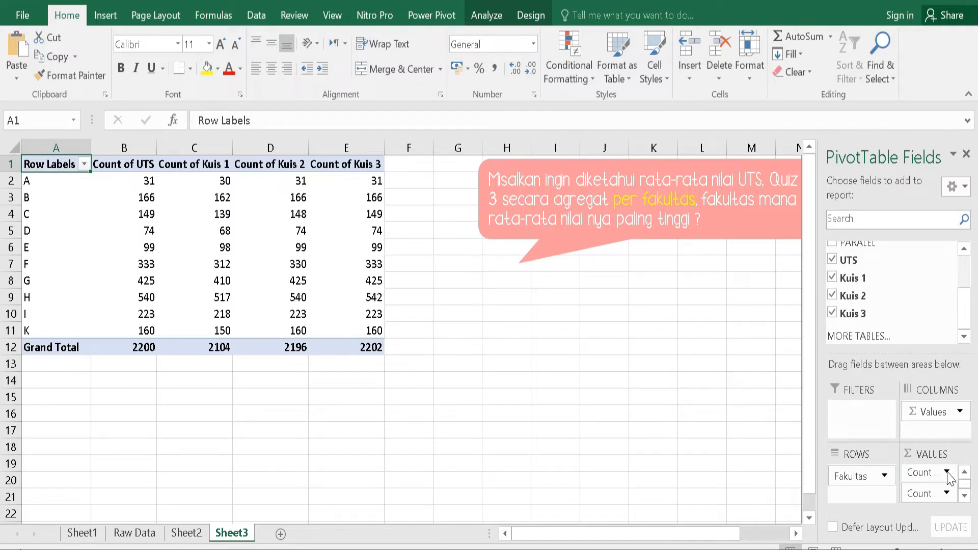
# - Summarize the UTS, Kuis 1, Kuis 2 and Kuis 3 value fields by Average instead of Count
pyautogui.click(964, 474)
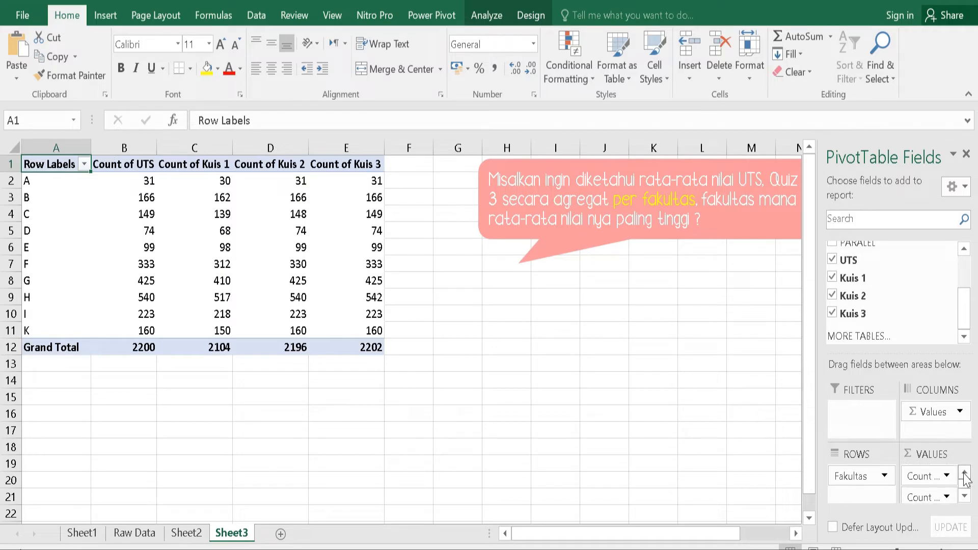
pyautogui.click(948, 476)
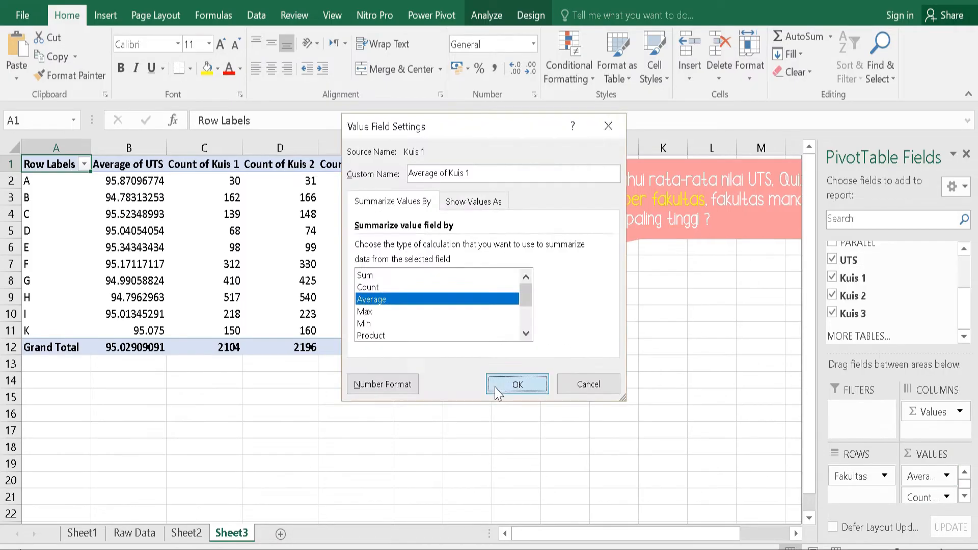
pyautogui.click(511, 385)
pyautogui.click(965, 496)
pyautogui.click(964, 496)
pyautogui.click(946, 492)
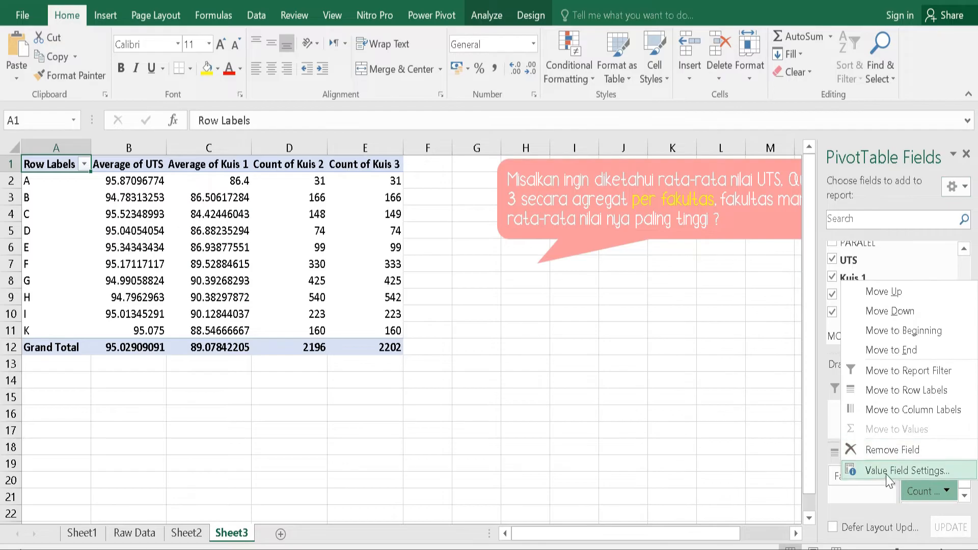
pyautogui.click(866, 469)
pyautogui.click(380, 300)
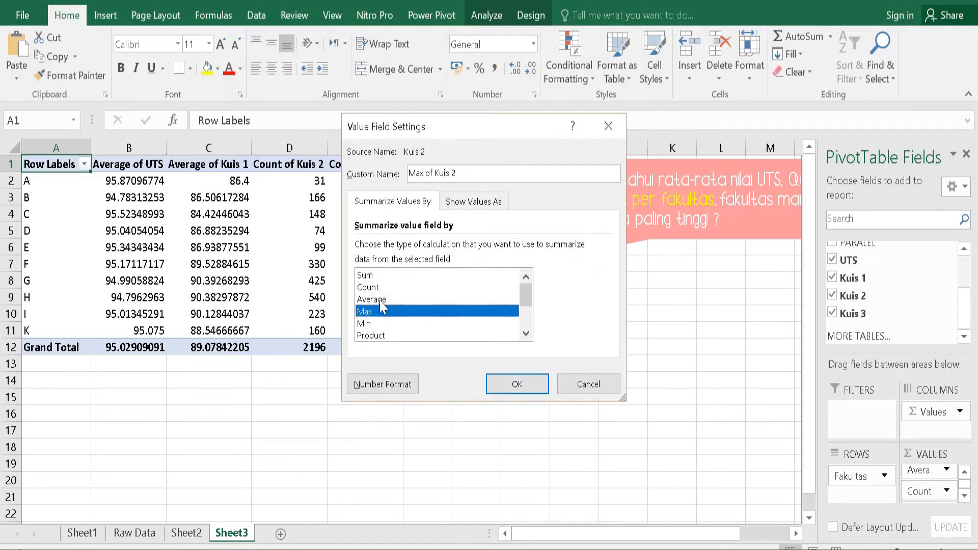
pyautogui.click(523, 384)
# - Format the PivotTable's average values in B2:E12 with two decimal places
pyautogui.moveTo(129, 181); pyautogui.dragTo(385, 348)
pyautogui.click(531, 68)
pyautogui.click(531, 68)
pyautogui.click(531, 69)
pyautogui.click(530, 68)
pyautogui.click(531, 68)
pyautogui.click(530, 69)
pyautogui.click(531, 69)
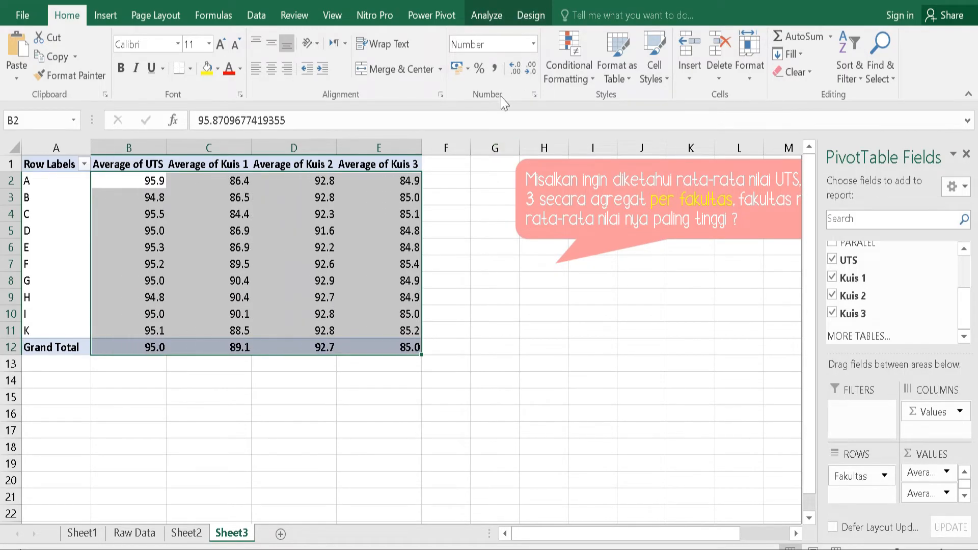
pyautogui.click(515, 69)
pyautogui.click(494, 298)
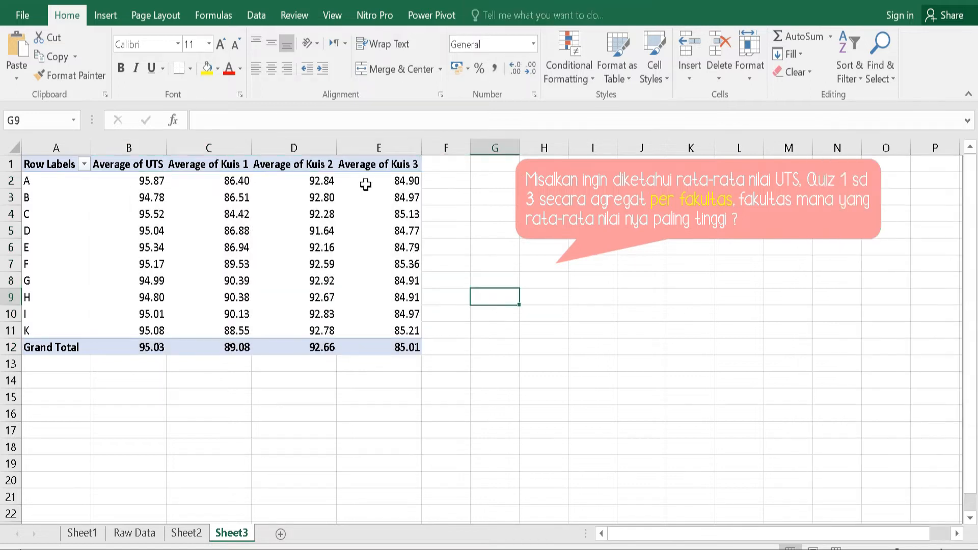
# - Label cell A14 "Max" and enter =MAX(B2:B11) in B14 for the UTS averages
pyautogui.click(210, 413)
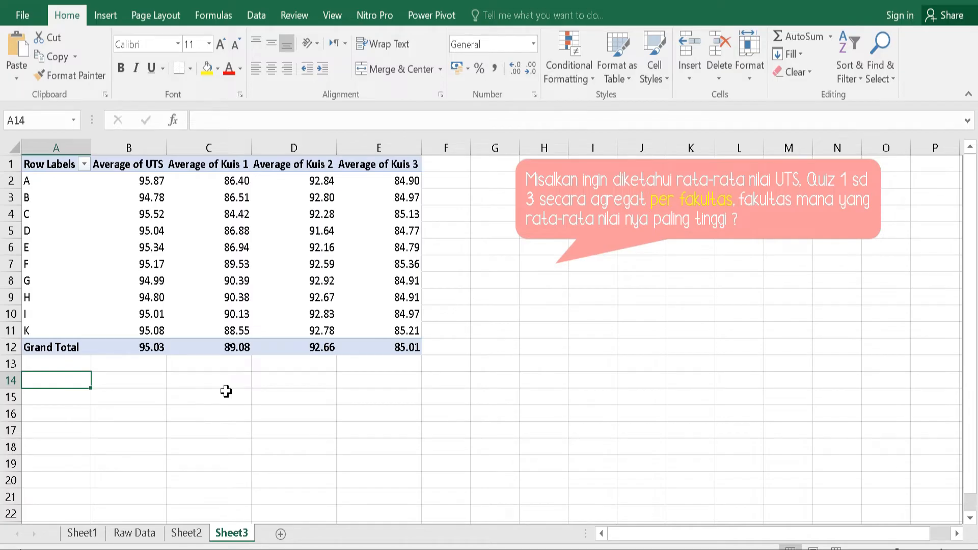
pyautogui.write('Max')
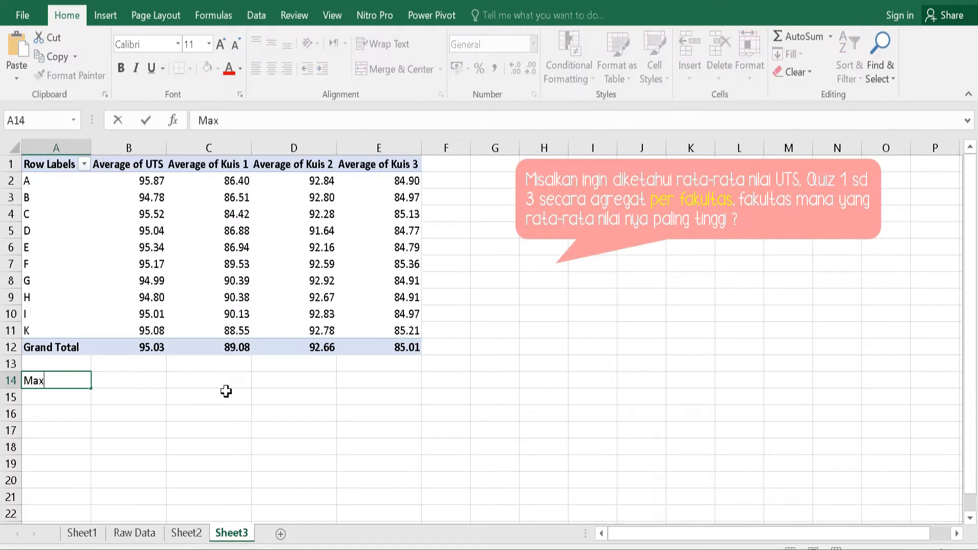
pyautogui.press('Tab')
pyautogui.write('=')
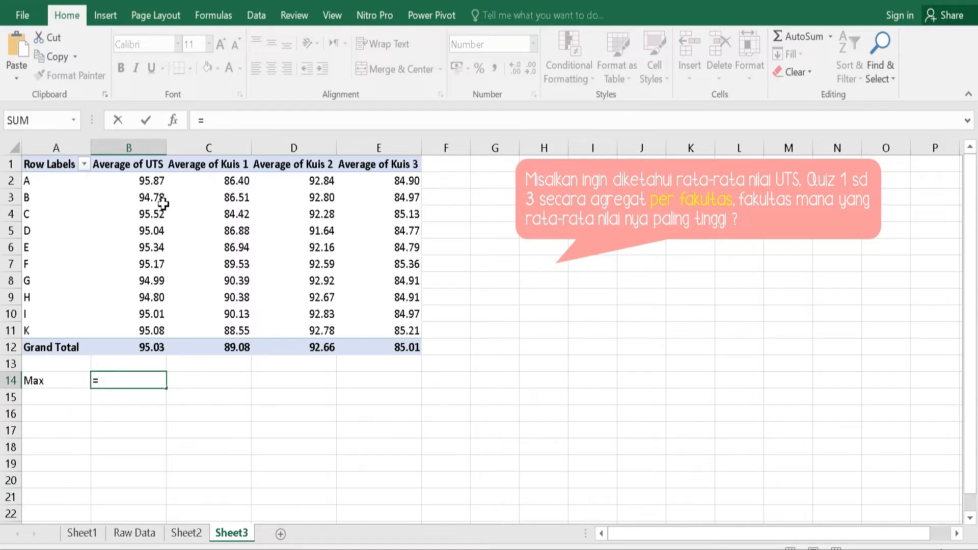
pyautogui.write('ma')
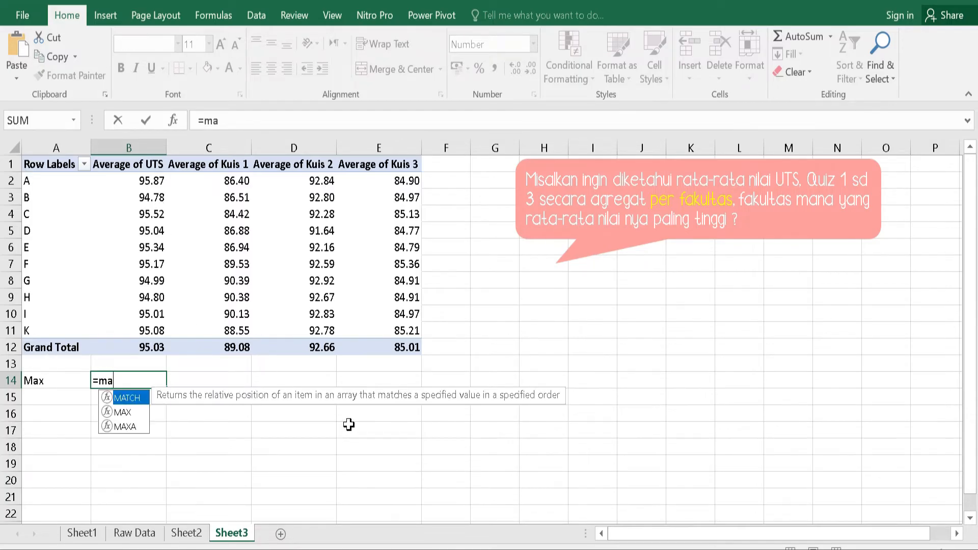
pyautogui.write('x(')
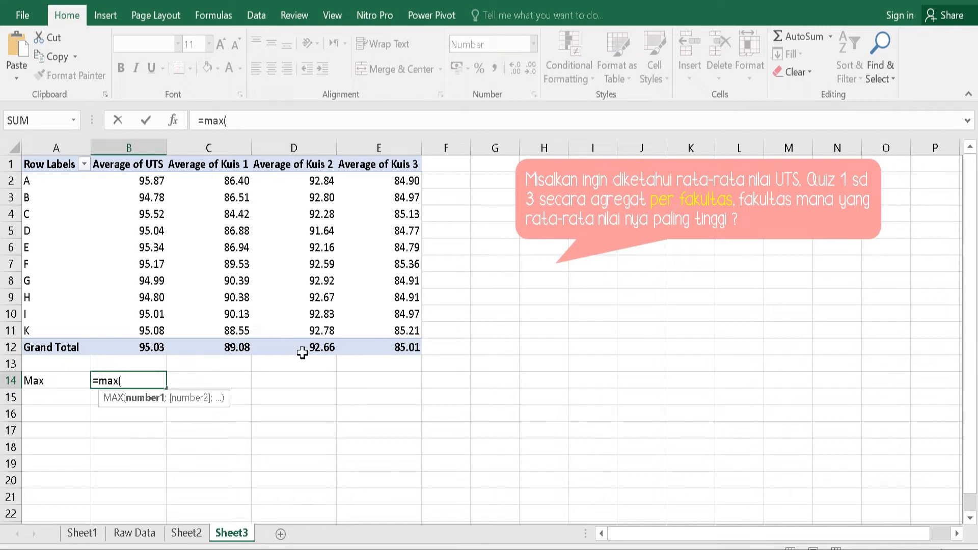
pyautogui.moveTo(131, 183); pyautogui.dragTo(138, 330)
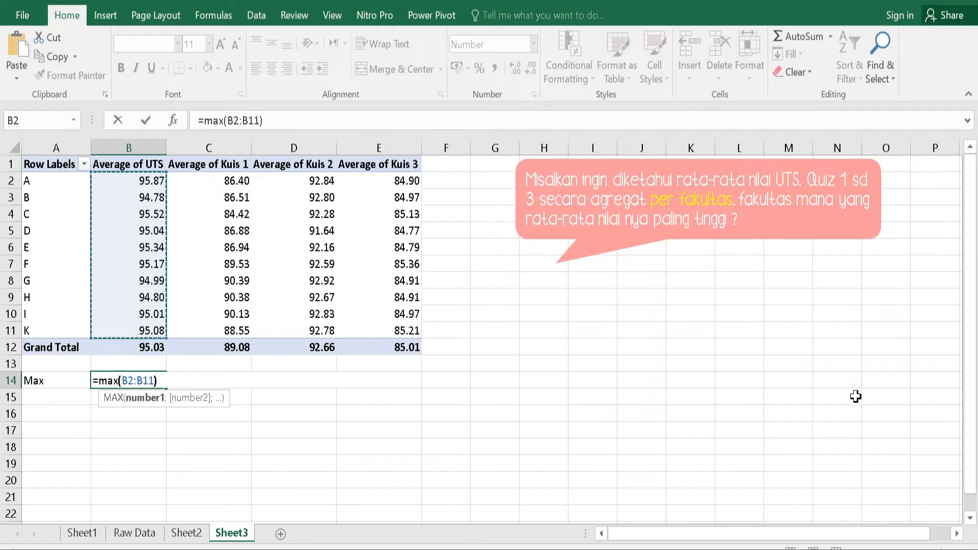
pyautogui.press('Return')
# - Fill the highest average UTS, cell B2 of faculty A, with yellow
pyautogui.click(137, 381)
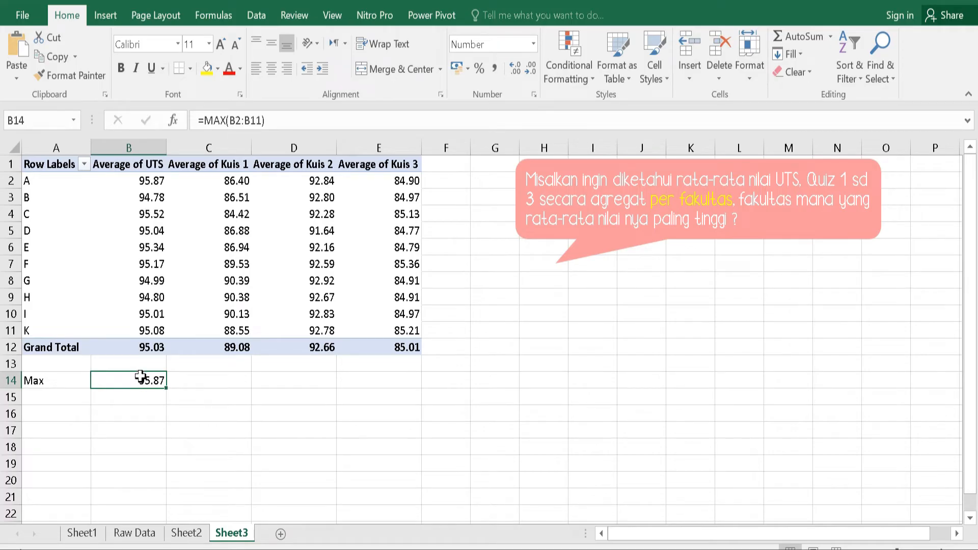
pyautogui.click(135, 182)
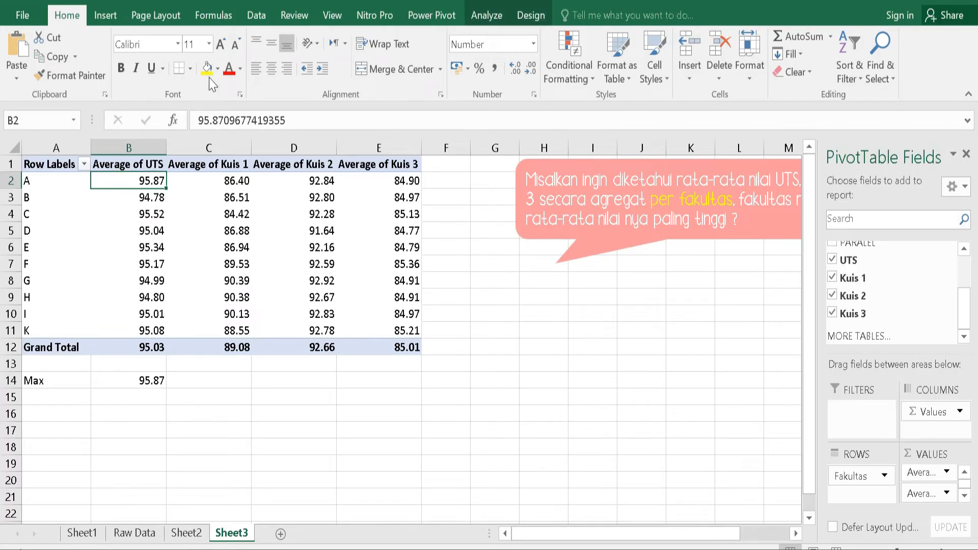
pyautogui.click(206, 69)
pyautogui.click(203, 451)
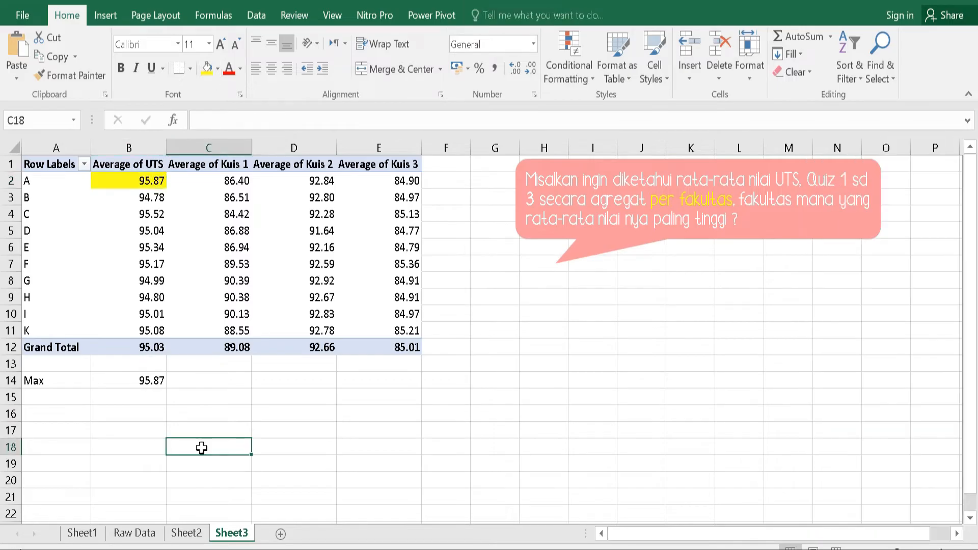
# - Copy the MAX formula from B14 across to C14:E14 and check the range each copied formula uses
pyautogui.click(140, 383)
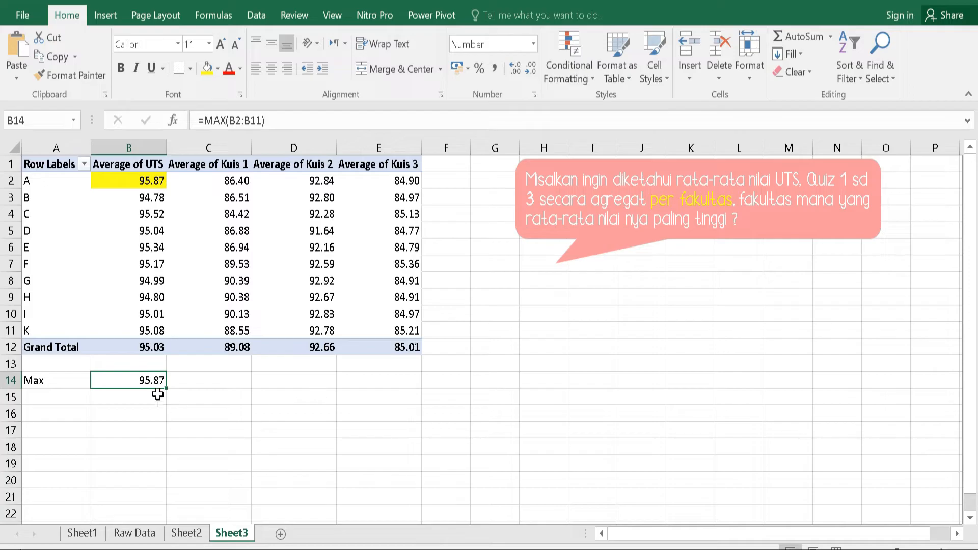
pyautogui.moveTo(164, 390); pyautogui.dragTo(397, 395)
pyautogui.doubleClick(235, 379)
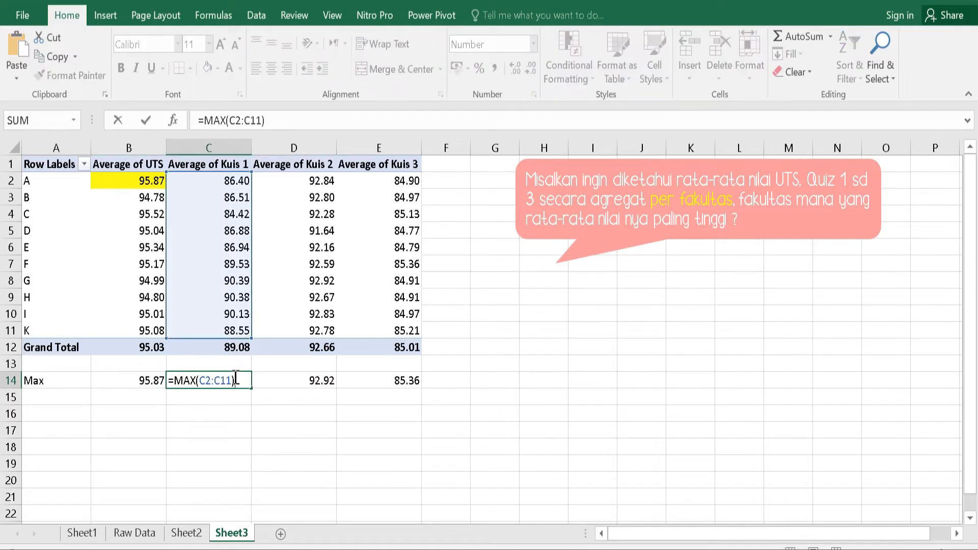
pyautogui.press('Return')
pyautogui.doubleClick(309, 379)
pyautogui.press('Return')
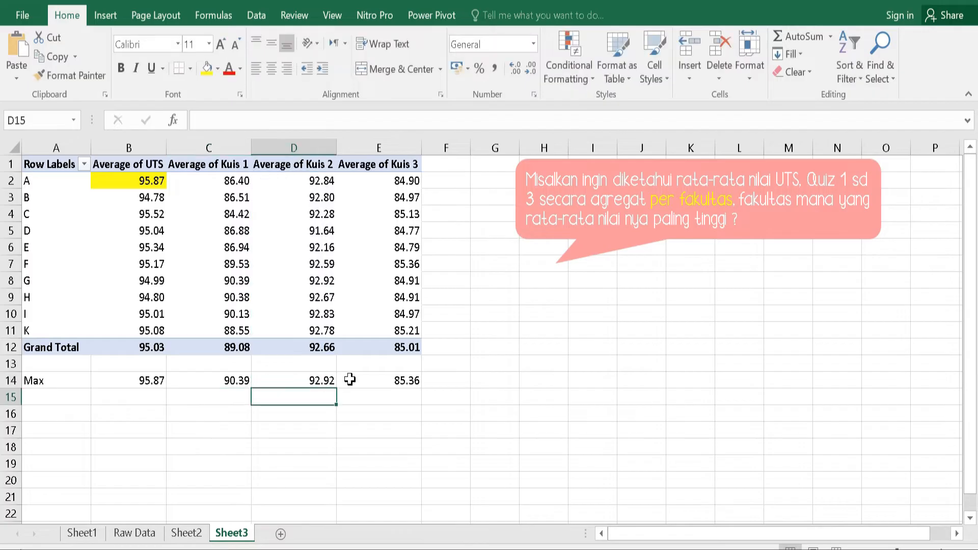
pyautogui.doubleClick(400, 380)
pyautogui.press('Return')
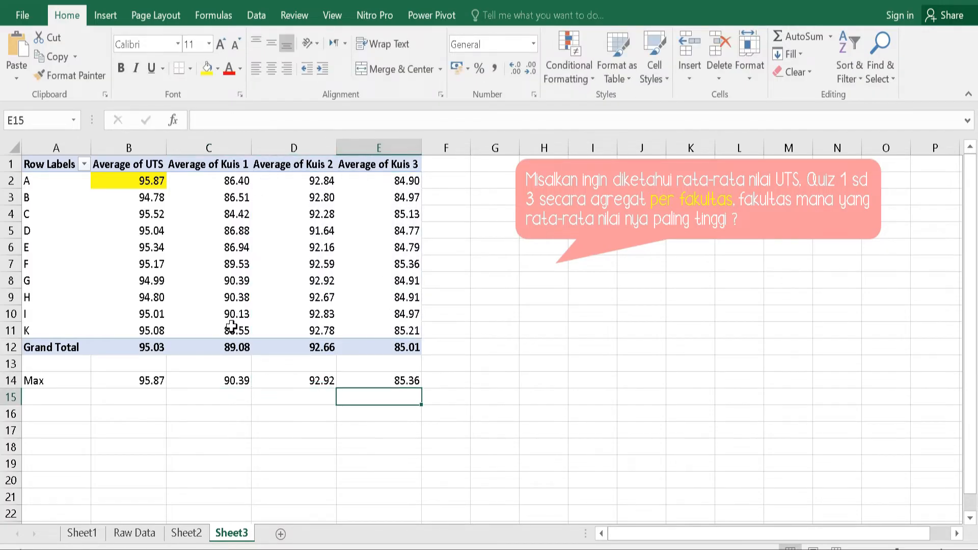
# - Fill the highest average Kuis 1, cell C8 of faculty G, with yellow
pyautogui.click(232, 382)
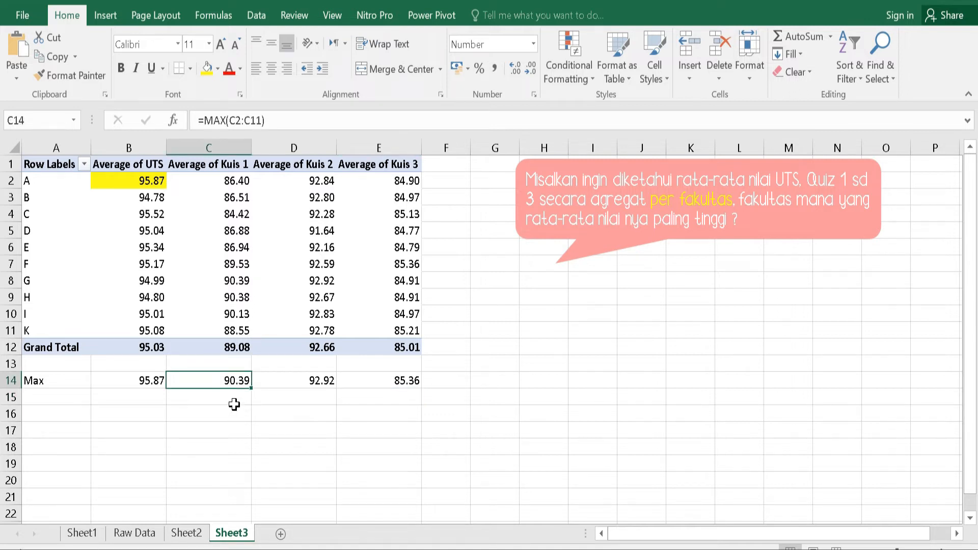
pyautogui.click(235, 282)
pyautogui.press('F4')
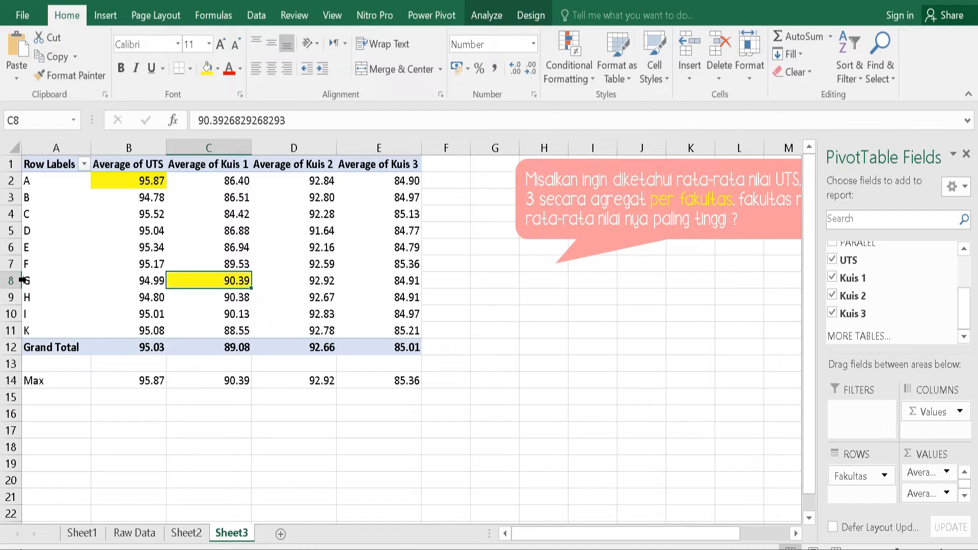
pyautogui.click(23, 280)
pyautogui.click(196, 280)
# - Fill the highest average Kuis 2, cell D8 of faculty G, with yellow
pyautogui.click(301, 381)
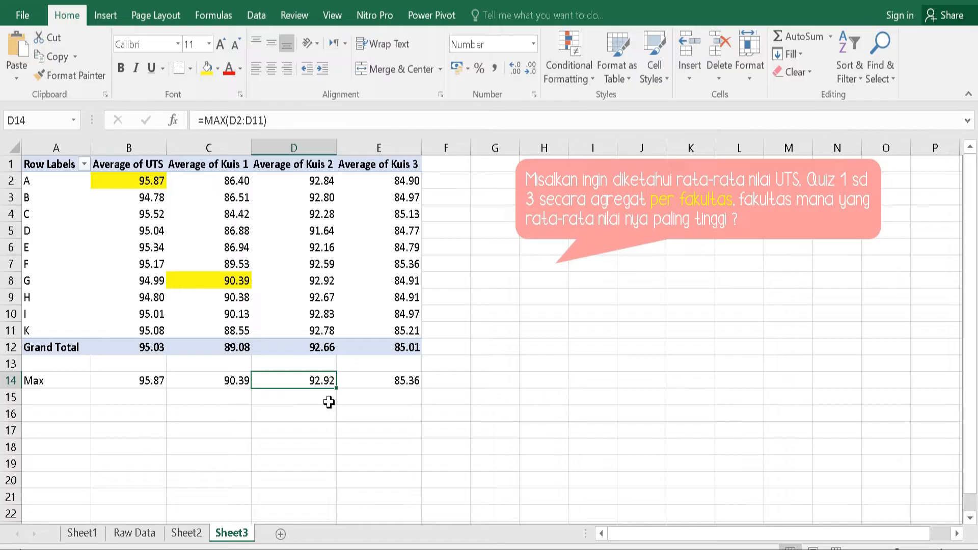
pyautogui.click(319, 280)
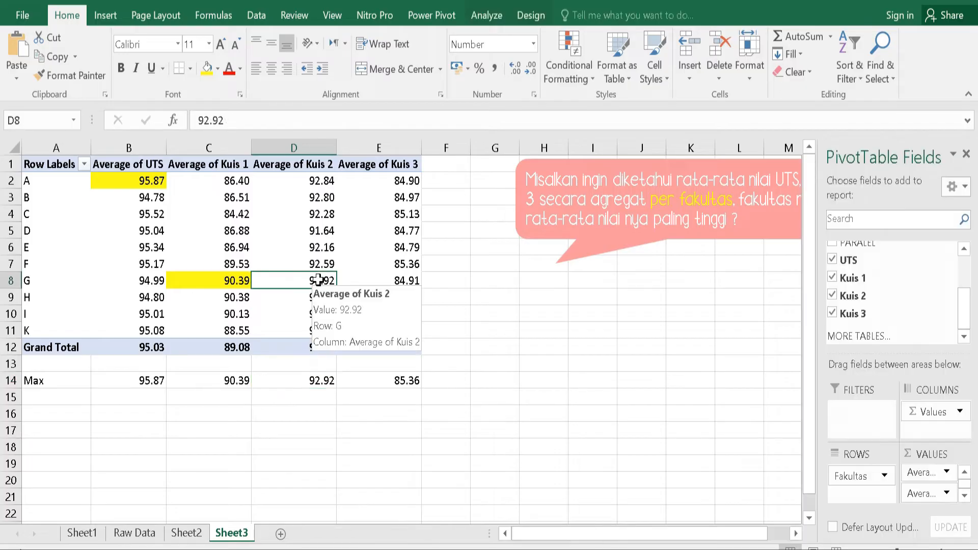
pyautogui.click(207, 68)
# - Fill the highest average Kuis 3, cell E7 of faculty F, with yellow
pyautogui.click(402, 381)
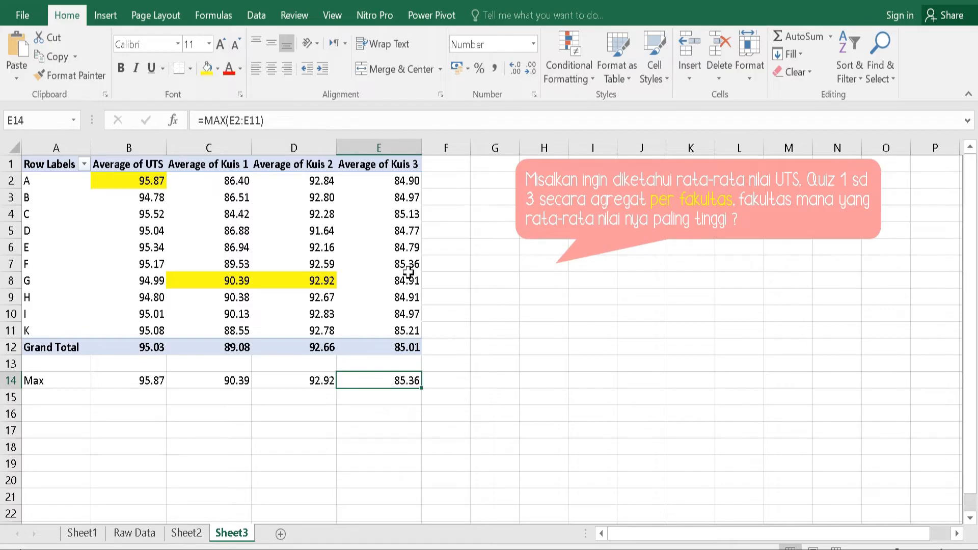
pyautogui.click(411, 268)
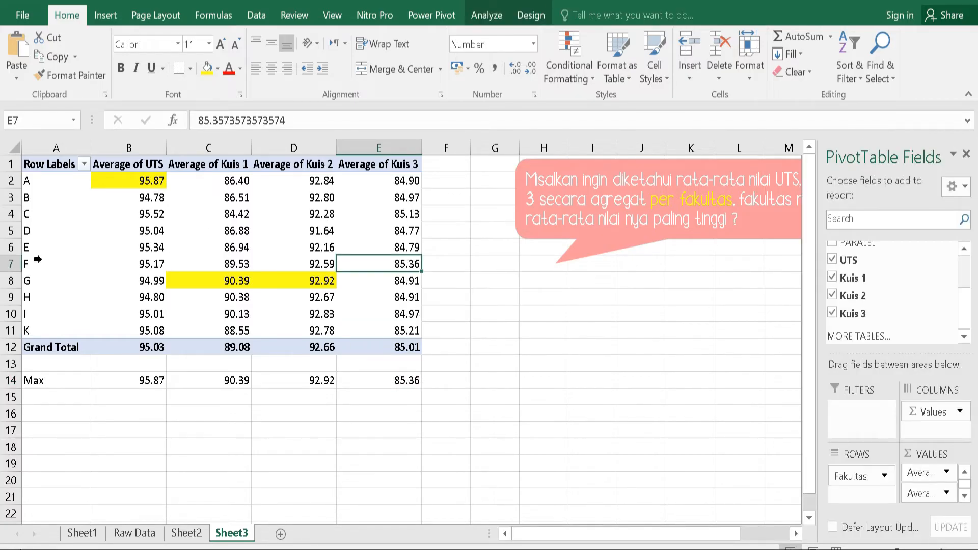
pyautogui.click(207, 68)
pyautogui.click(473, 481)
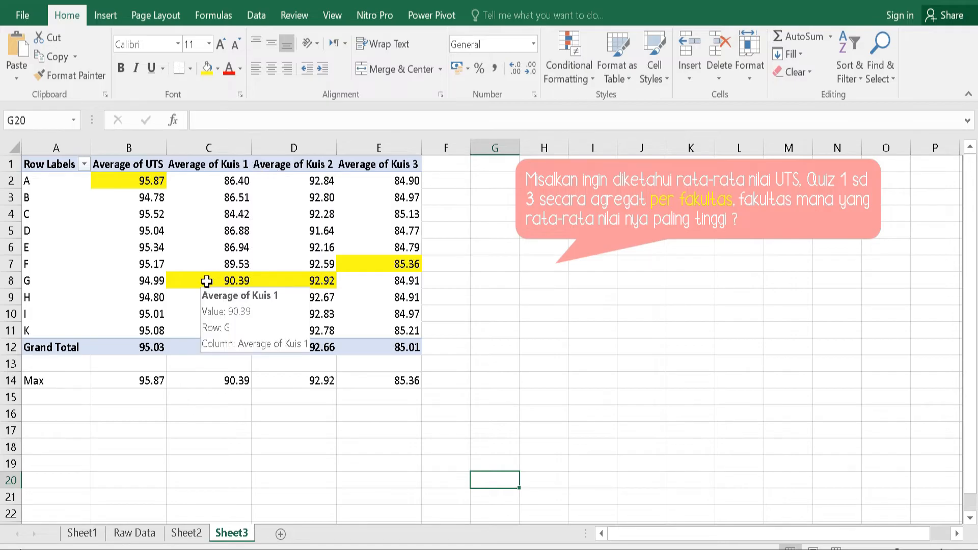
pyautogui.moveTo(330, 286)
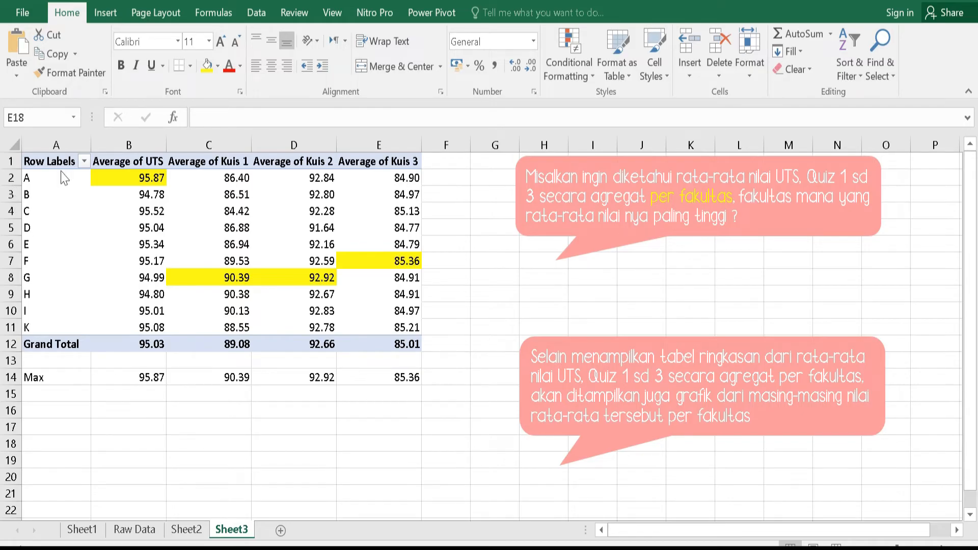
# - Rename the PivotTable header in B1 to "Rata-rata UTS"
pyautogui.click(141, 153)
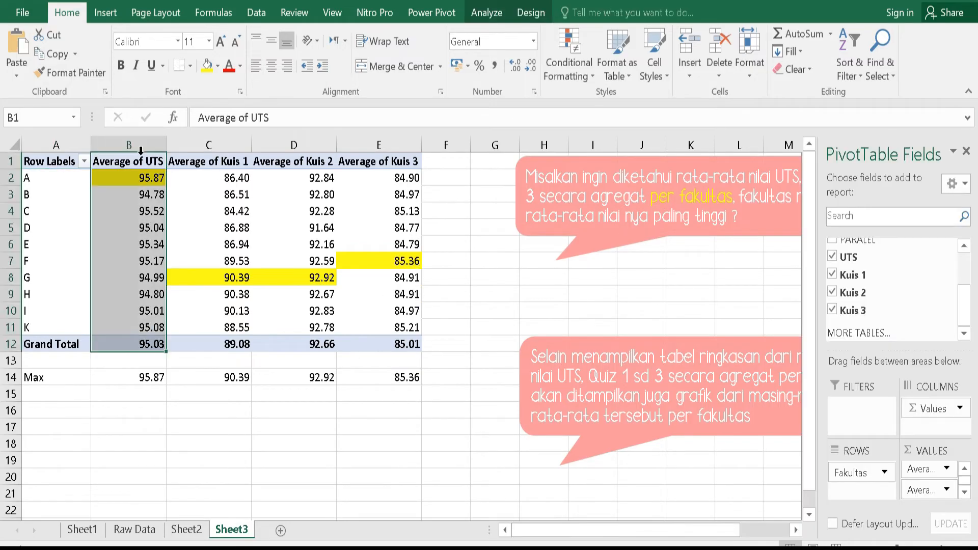
pyautogui.click(141, 173)
pyautogui.click(140, 162)
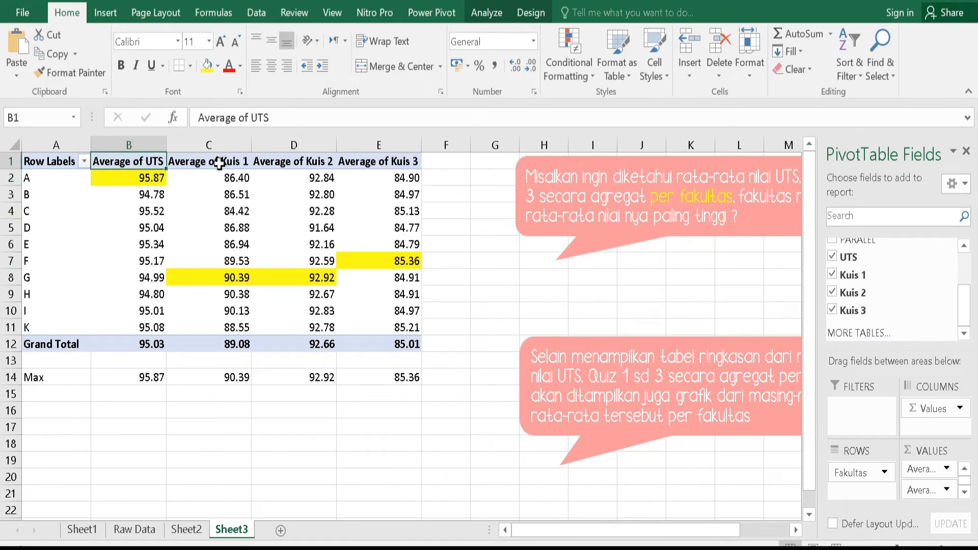
pyautogui.click(248, 117)
pyautogui.press('BackSpace')
pyautogui.press('BackSpace')
pyautogui.press('BackSpace')
pyautogui.press('BackSpace')
pyautogui.press('BackSpace')
pyautogui.press('BackSpace')
pyautogui.press('BackSpace')
pyautogui.press('BackSpace')
pyautogui.press('BackSpace')
pyautogui.press('BackSpace')
pyautogui.press('BackSpace')
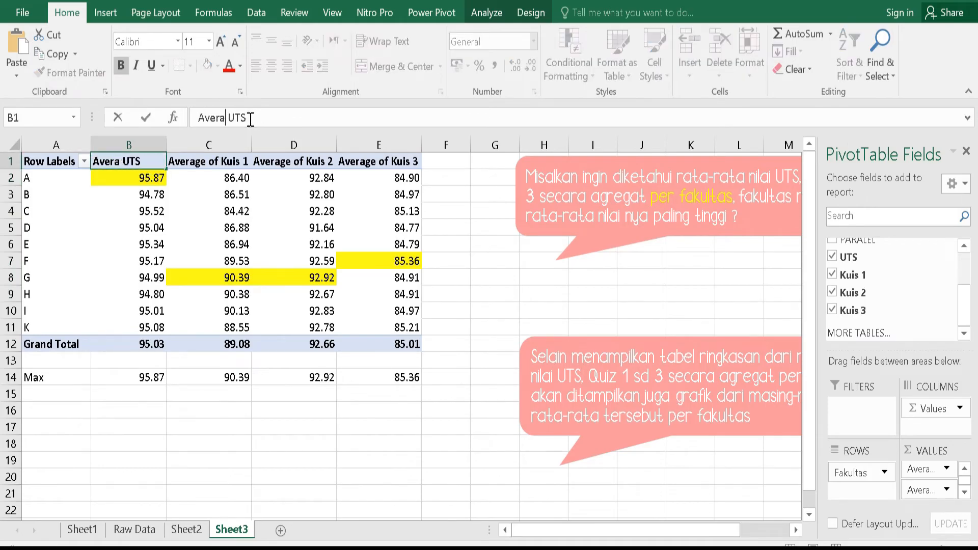
pyautogui.write('Rata ')
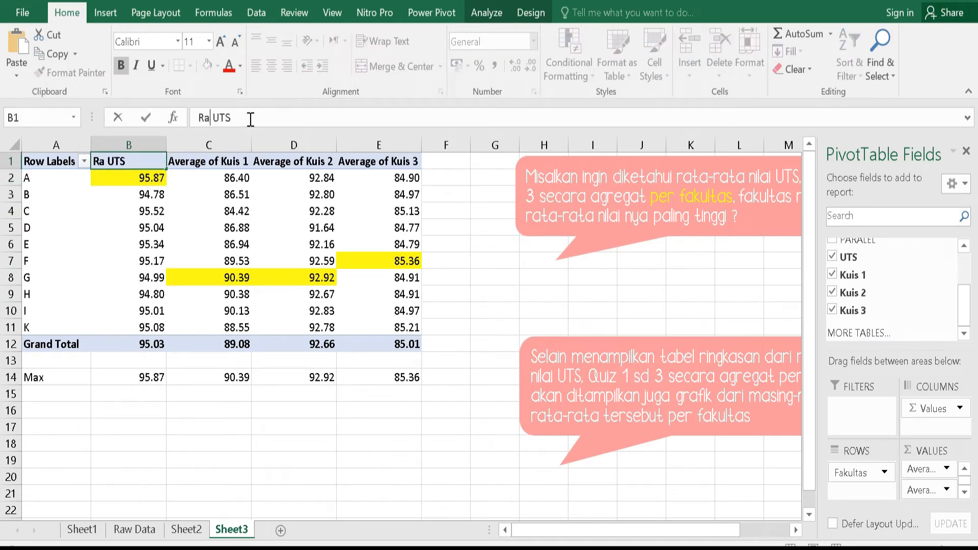
pyautogui.write('-rata')
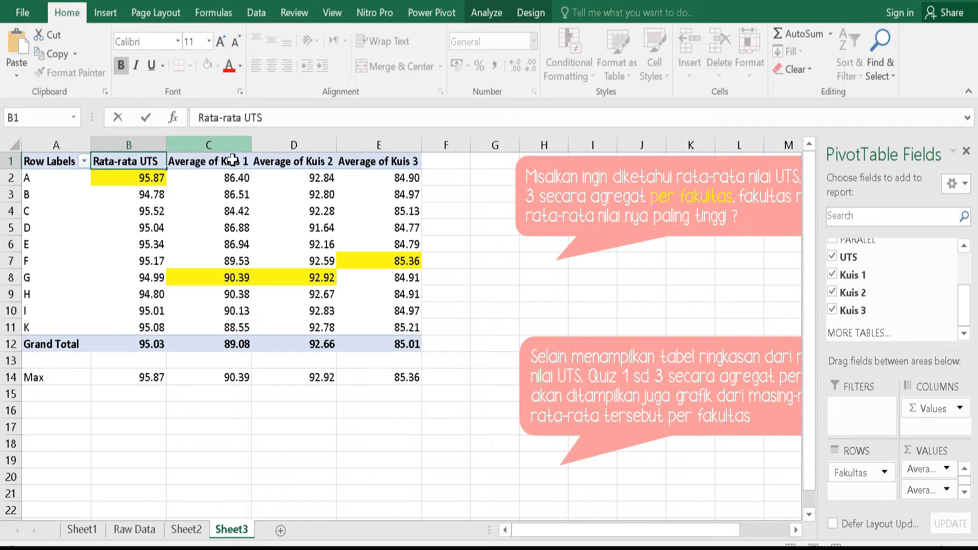
pyautogui.press('Return')
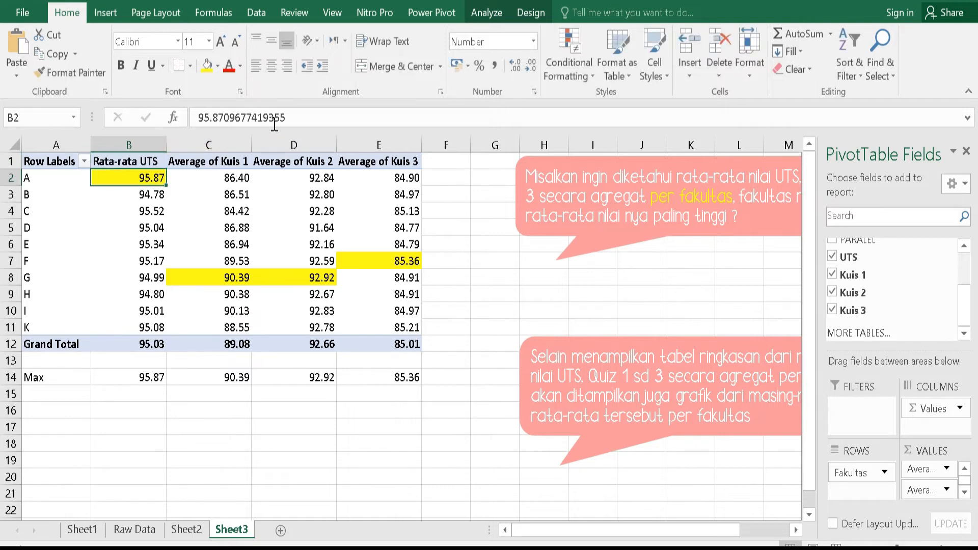
# - Set the custom name of the Kuis 1 value field in C1 to "Rata-rata Kuis 1"
pyautogui.doubleClick(209, 161)
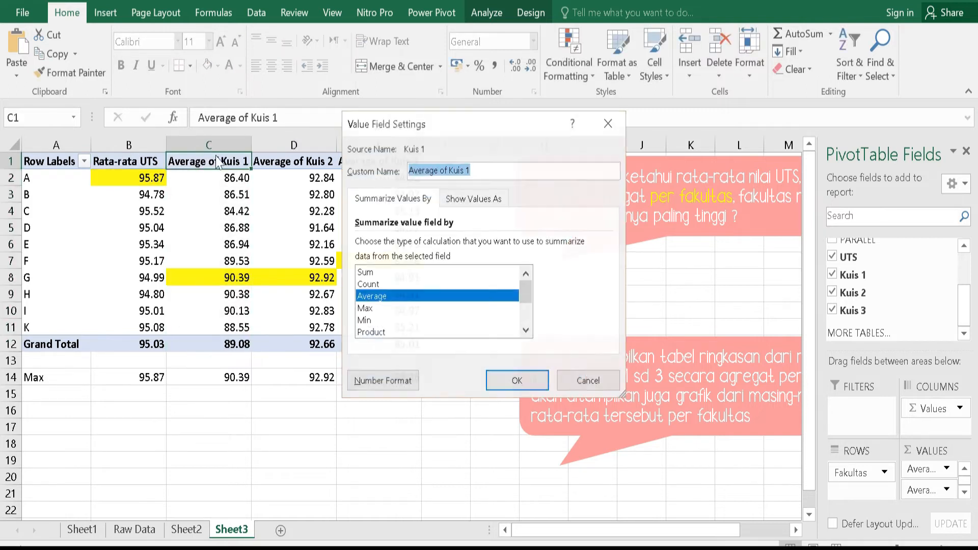
pyautogui.click(447, 170)
pyautogui.press('BackSpace')
pyautogui.press('BackSpace')
pyautogui.press('BackSpace')
pyautogui.press('BackSpace')
pyautogui.press('BackSpace')
pyautogui.press('BackSpace')
pyautogui.press('BackSpace')
pyautogui.press('BackSpace')
pyautogui.press('BackSpace')
pyautogui.press('BackSpace')
pyautogui.press('BackSpace')
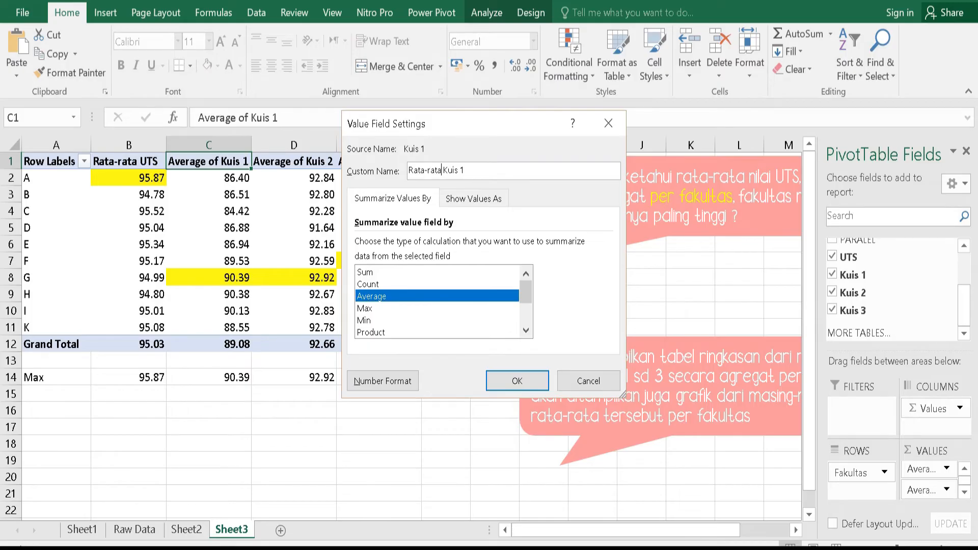
pyautogui.click(517, 380)
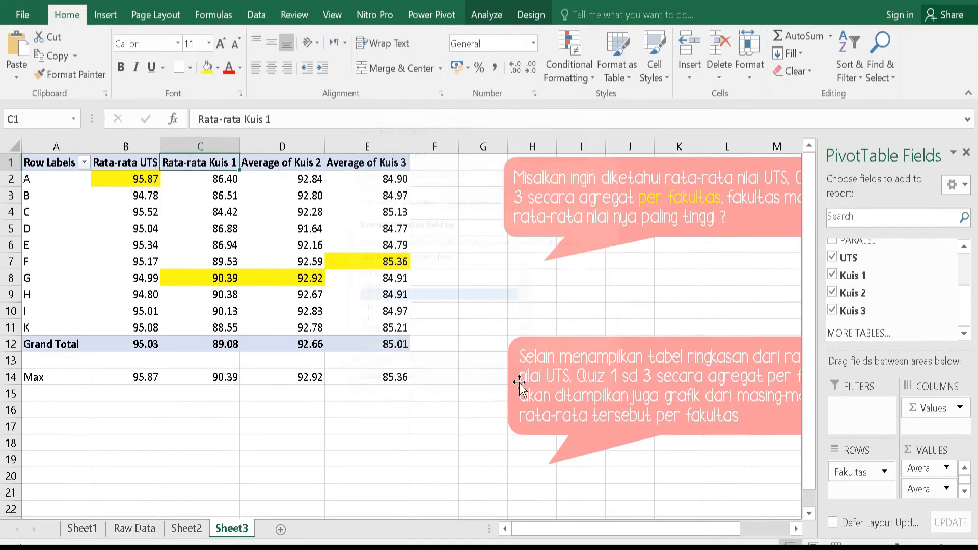
# - Set the custom name of the Kuis 2 value field in D1 to "Rata-rata Kuis 2"
pyautogui.doubleClick(282, 161)
pyautogui.click(449, 171)
pyautogui.press('BackSpace')
pyautogui.press('BackSpace')
pyautogui.press('BackSpace')
pyautogui.press('BackSpace')
pyautogui.press('BackSpace')
pyautogui.press('BackSpace')
pyautogui.press('BackSpace')
pyautogui.press('BackSpace')
pyautogui.press('BackSpace')
pyautogui.press('BackSpace')
pyautogui.press('BackSpace')
pyautogui.write('Rata-rata Kuis 2')
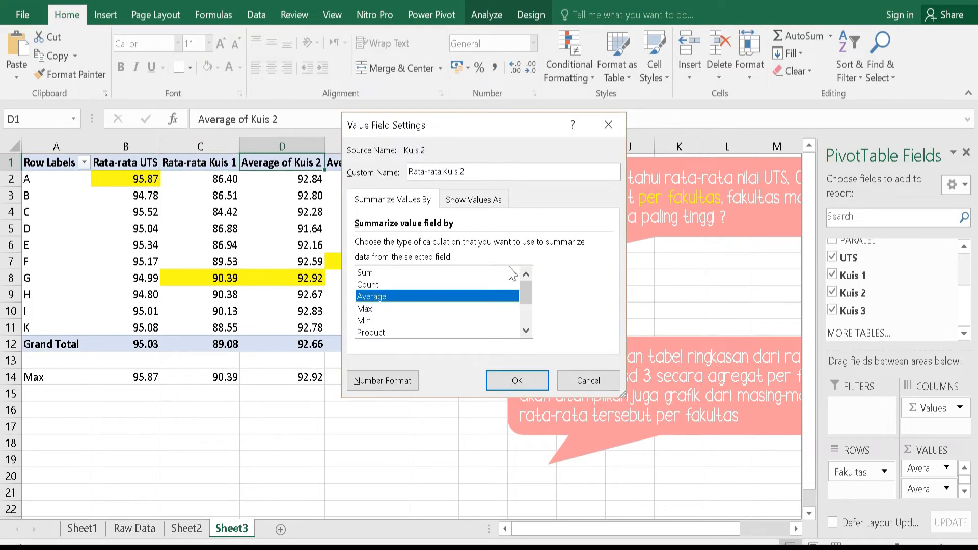
pyautogui.click(517, 381)
# - Rename the PivotTable header in E1 to "Rata-rata Kuis 3"
pyautogui.click(361, 162)
pyautogui.click(251, 118)
pyautogui.press('BackSpace')
pyautogui.press('BackSpace')
pyautogui.press('BackSpace')
pyautogui.press('BackSpace')
pyautogui.press('BackSpace')
pyautogui.press('BackSpace')
pyautogui.press('BackSpace')
pyautogui.press('BackSpace')
pyautogui.press('BackSpace')
pyautogui.press('BackSpace')
pyautogui.press('BackSpace')
pyautogui.write('Rata-rata Kuis 3')
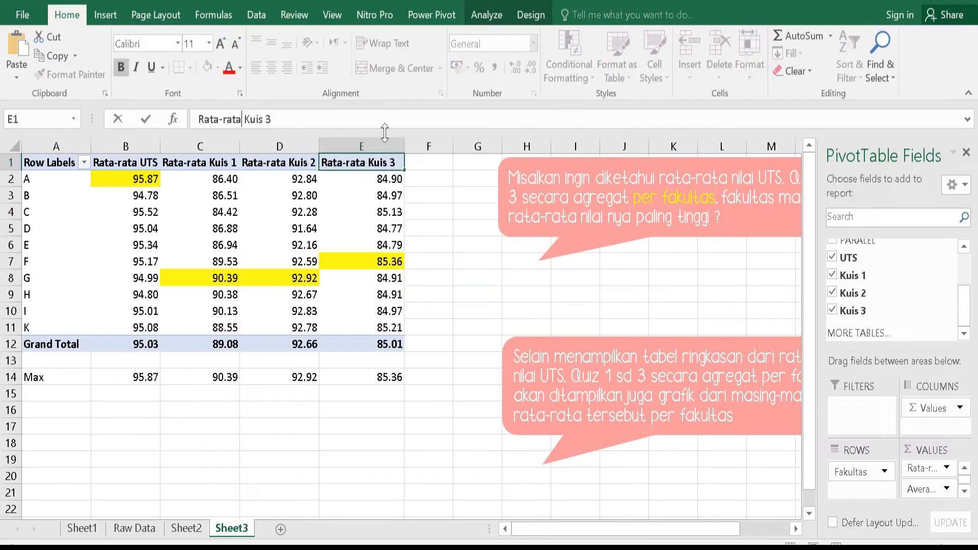
# - Rename the row labels header in A1 to "Fakultas"
pyautogui.click(56, 162)
pyautogui.write('Fakultas')
pyautogui.click(56, 294)
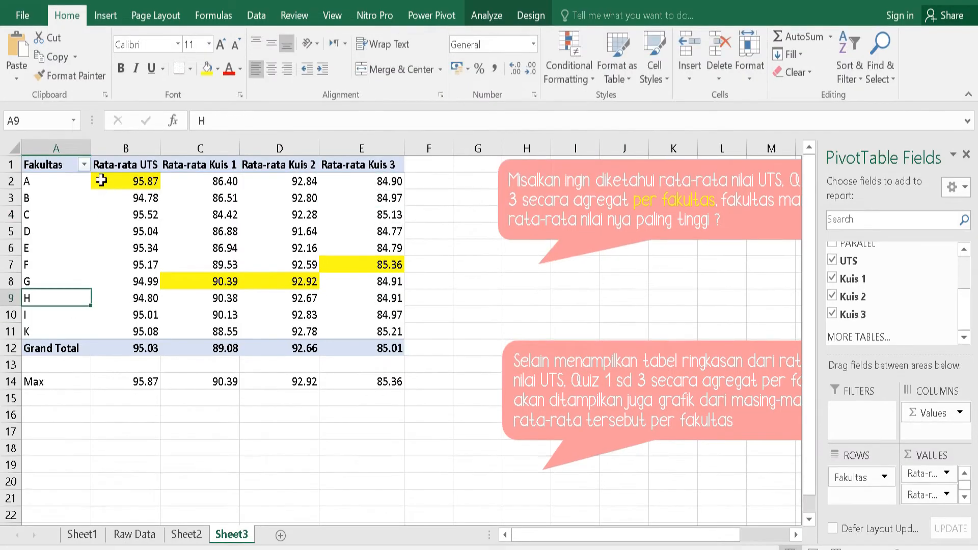
# - Widen columns B, C and D slightly to give their headers more room
pyautogui.moveTo(165, 149); pyautogui.dragTo(175, 149)
pyautogui.moveTo(254, 146); pyautogui.dragTo(266, 147)
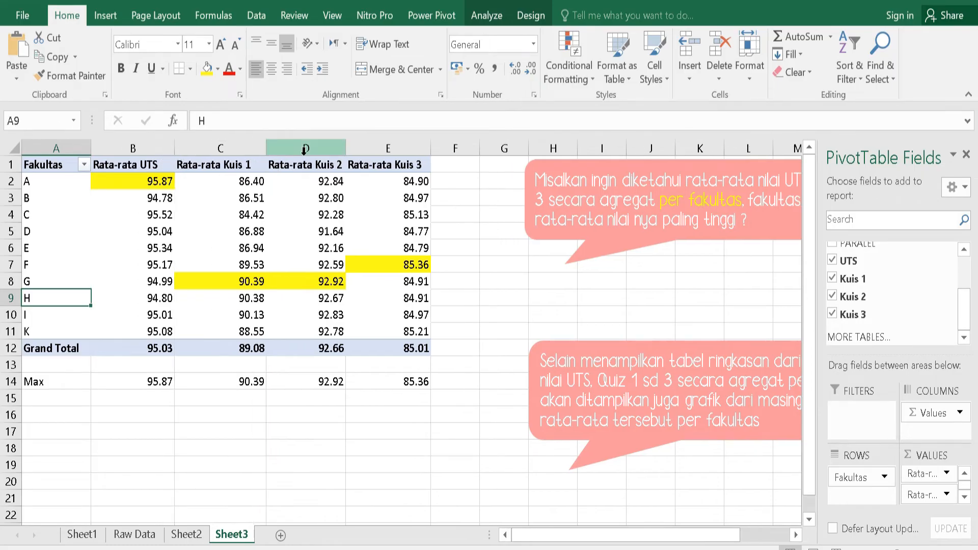
pyautogui.moveTo(346, 148)
pyautogui.mouseDown()
pyautogui.moveTo(391, 153)
pyautogui.moveTo(359, 153)
pyautogui.mouseUp()
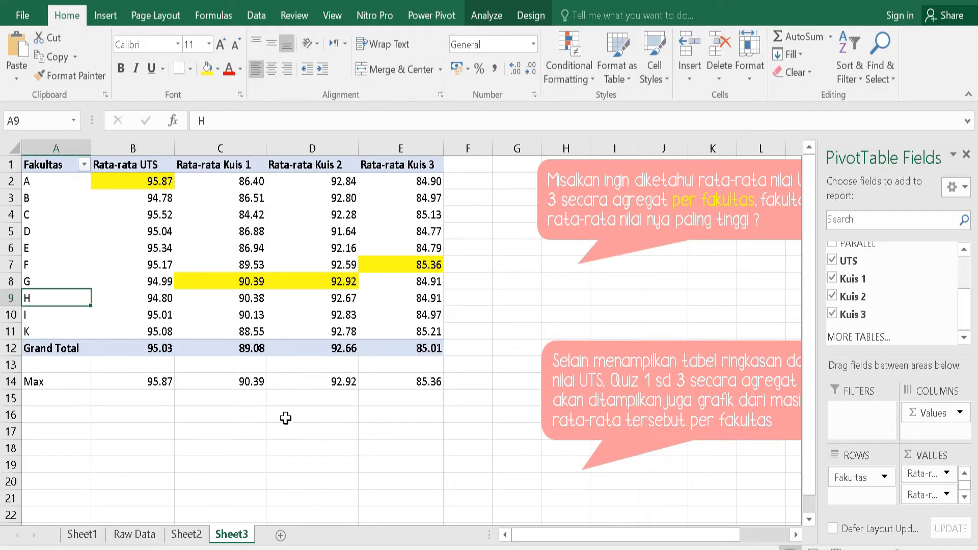
# - Insert a 2-D clustered column chart from the faculty averages in A1:E11, leaving out the Grand Total row
pyautogui.moveTo(64, 164); pyautogui.dragTo(430, 335)
pyautogui.click(121, 23)
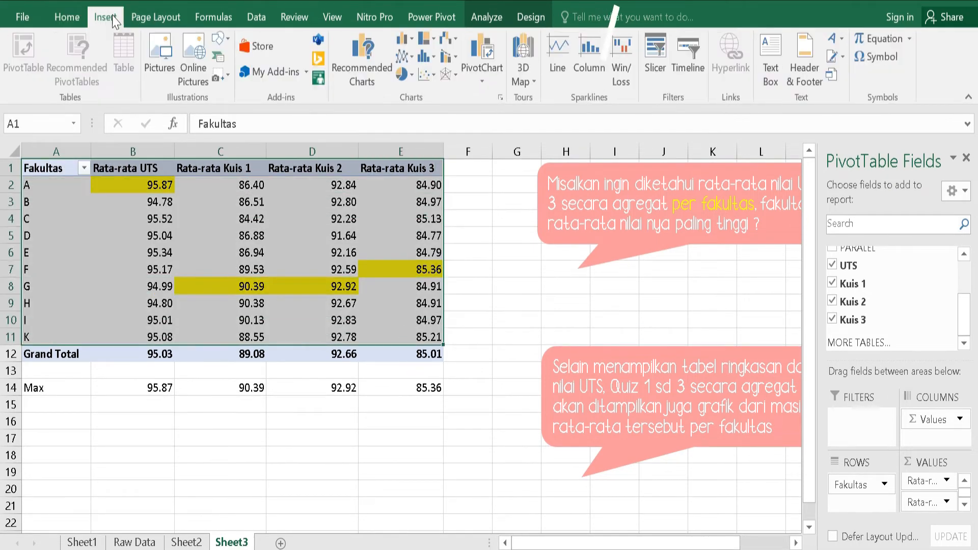
pyautogui.click(410, 40)
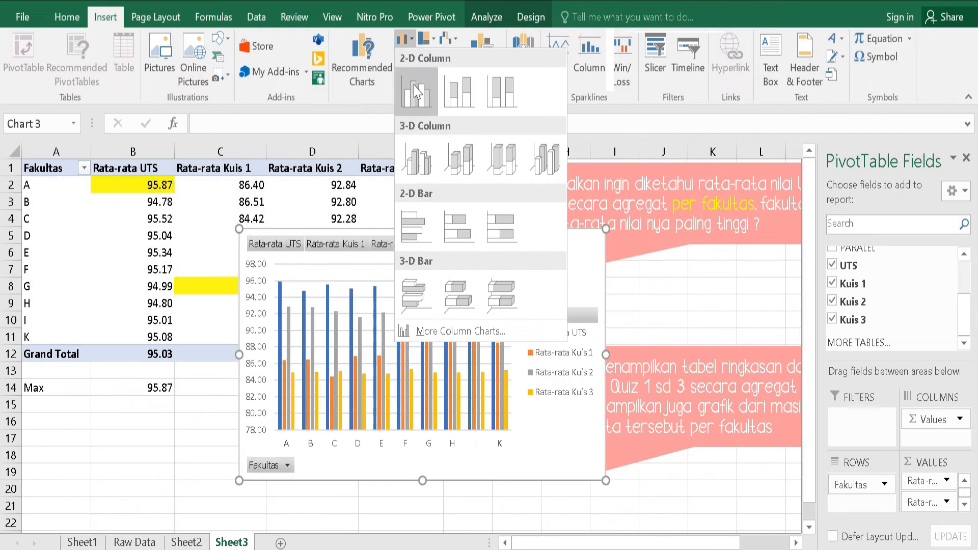
pyautogui.click(416, 92)
# - Move the column chart below the Max row, starting at about row 15, and widen it slightly
pyautogui.moveTo(514, 221); pyautogui.dragTo(437, 327)
pyautogui.scroll(-2, 441, 338)
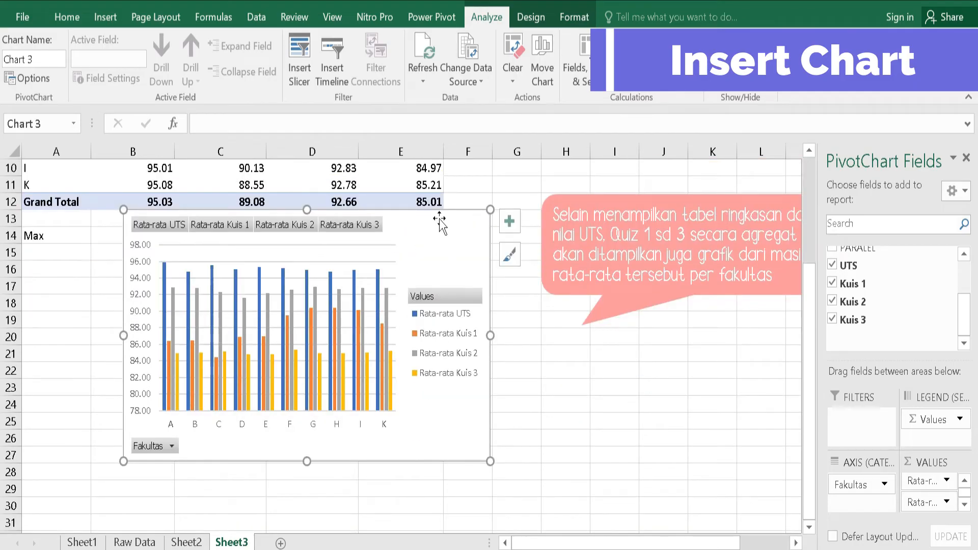
pyautogui.moveTo(439, 220)
pyautogui.mouseDown()
pyautogui.moveTo(441, 243)
pyautogui.moveTo(419, 229)
pyautogui.moveTo(404, 247)
pyautogui.moveTo(414, 277)
pyautogui.moveTo(418, 265)
pyautogui.mouseUp()
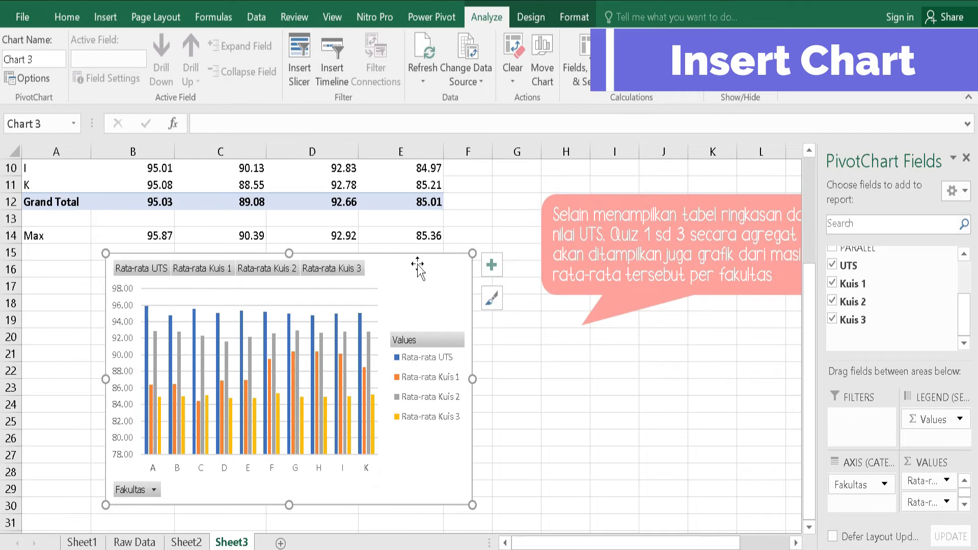
pyautogui.click(106, 20)
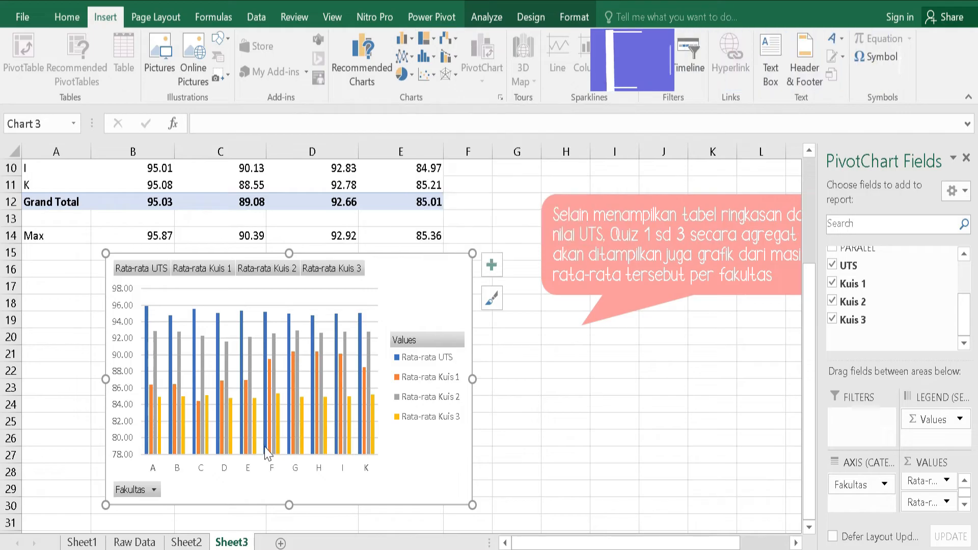
pyautogui.moveTo(470, 377); pyautogui.dragTo(511, 379)
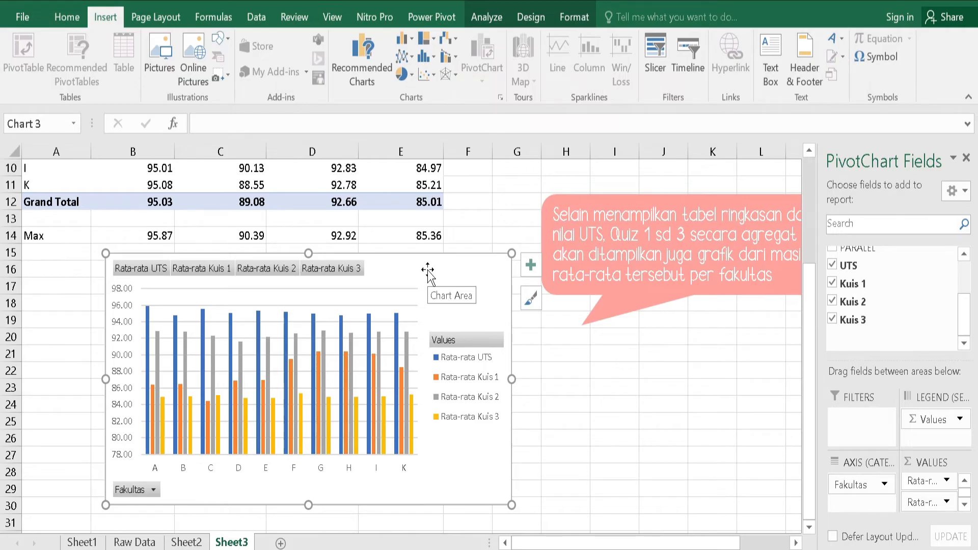
# - Compare the chart's columns for each faculty with the table's averages, the highlighted cells and the Max row
pyautogui.scroll(3, 427, 270)
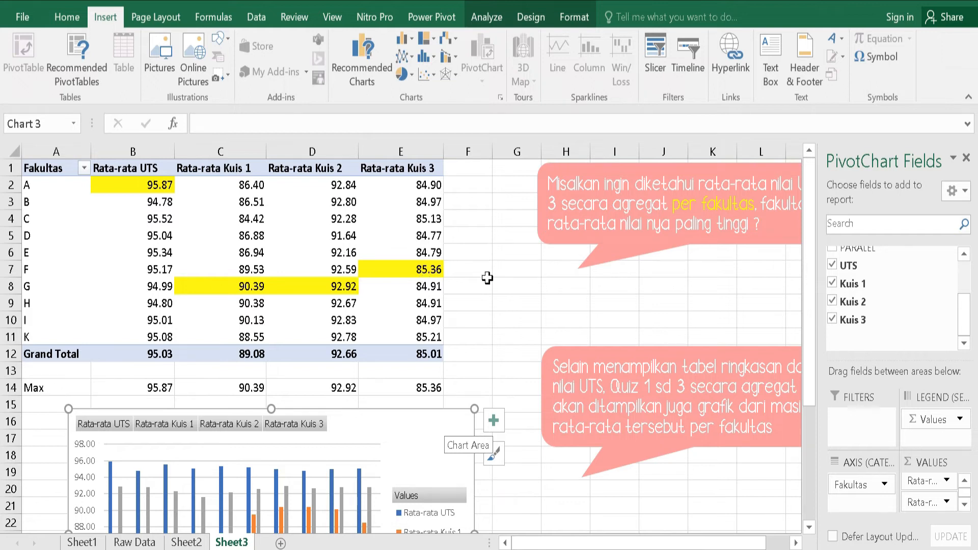
pyautogui.scroll(-3, 487, 278)
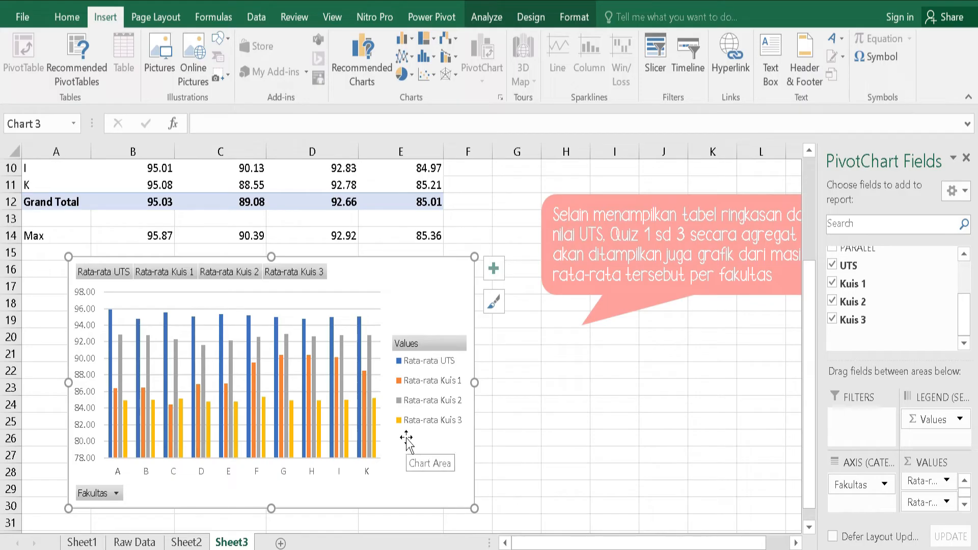
pyautogui.scroll(3, 407, 444)
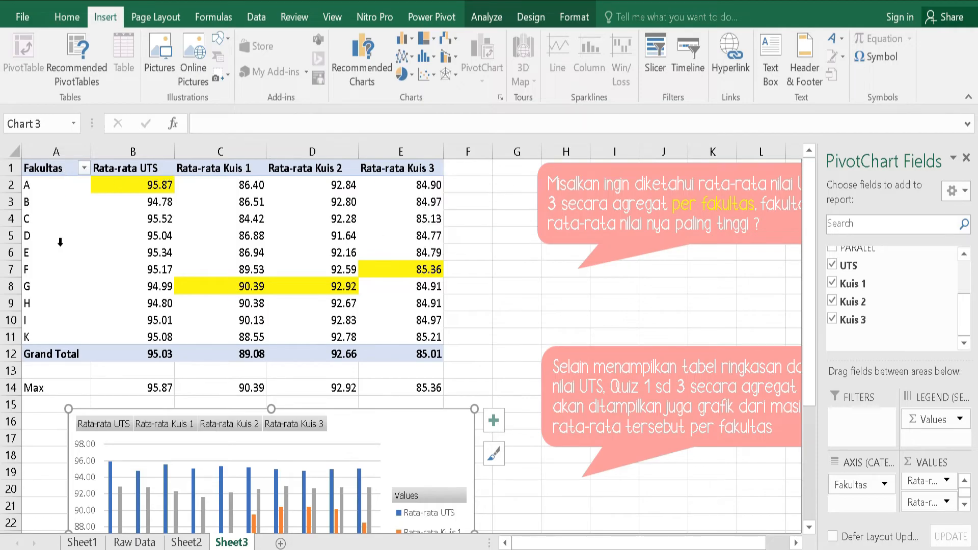
pyautogui.scroll(-4, 327, 437)
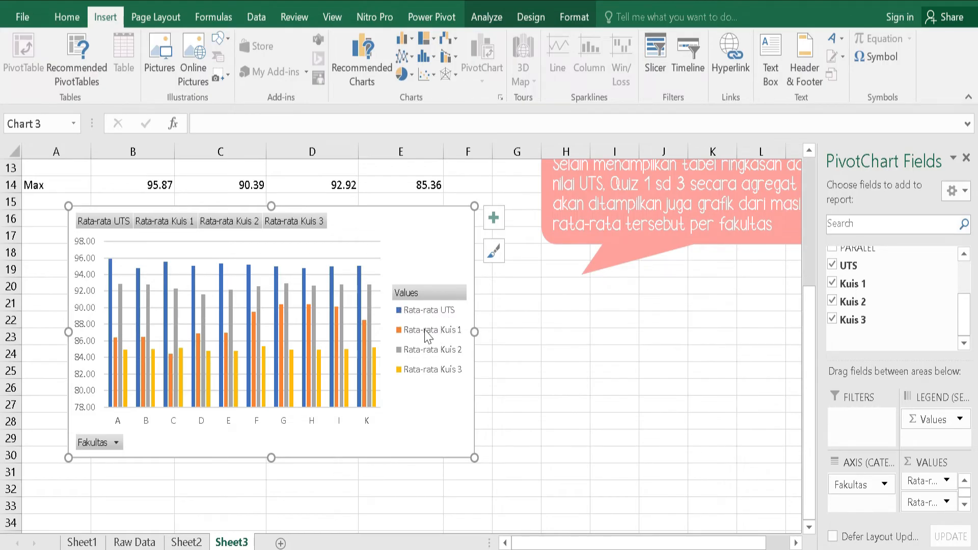
pyautogui.moveTo(112, 266)
pyautogui.moveTo(281, 306)
pyautogui.scroll(2, 305, 242)
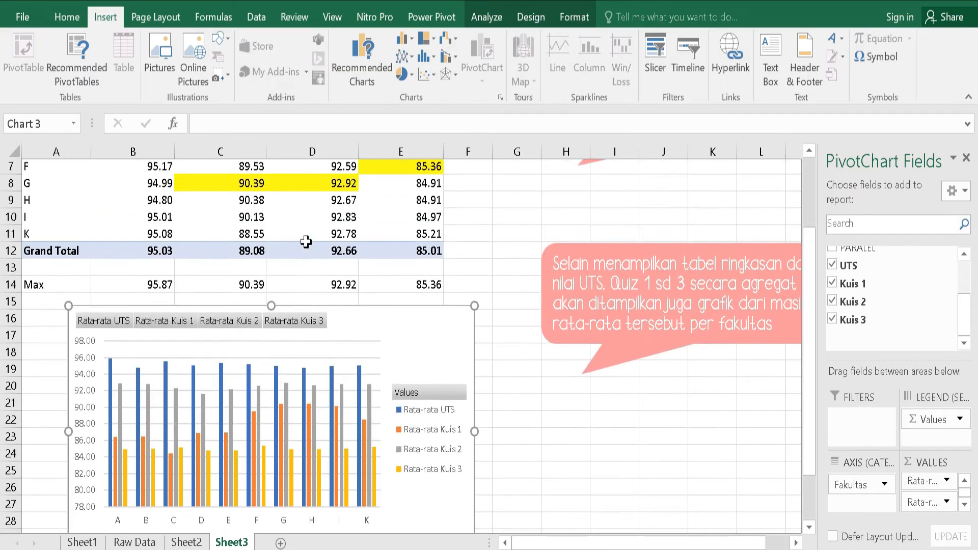
pyautogui.click(334, 284)
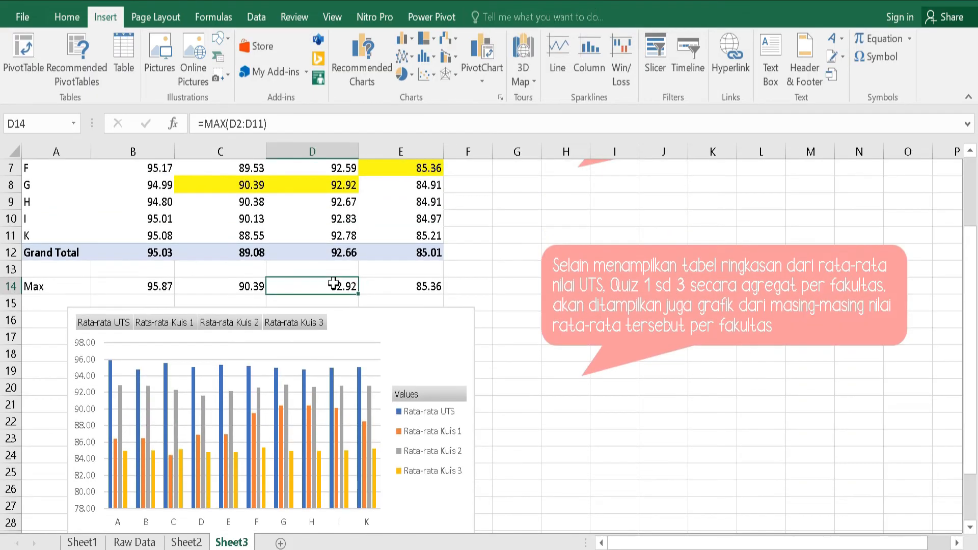
pyautogui.scroll(2, 334, 284)
pyautogui.click(334, 284)
pyautogui.scroll(-7, 334, 288)
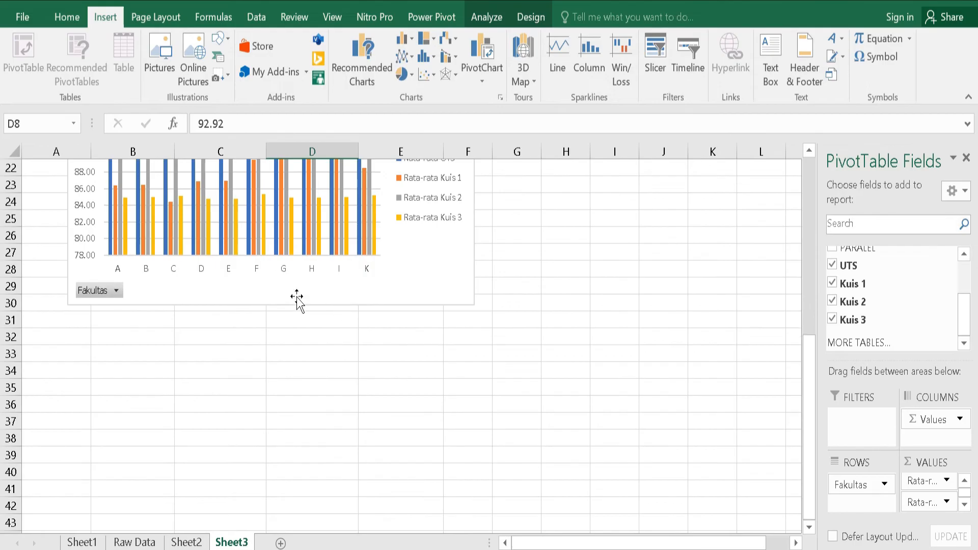
pyautogui.scroll(2, 296, 300)
pyautogui.moveTo(290, 239)
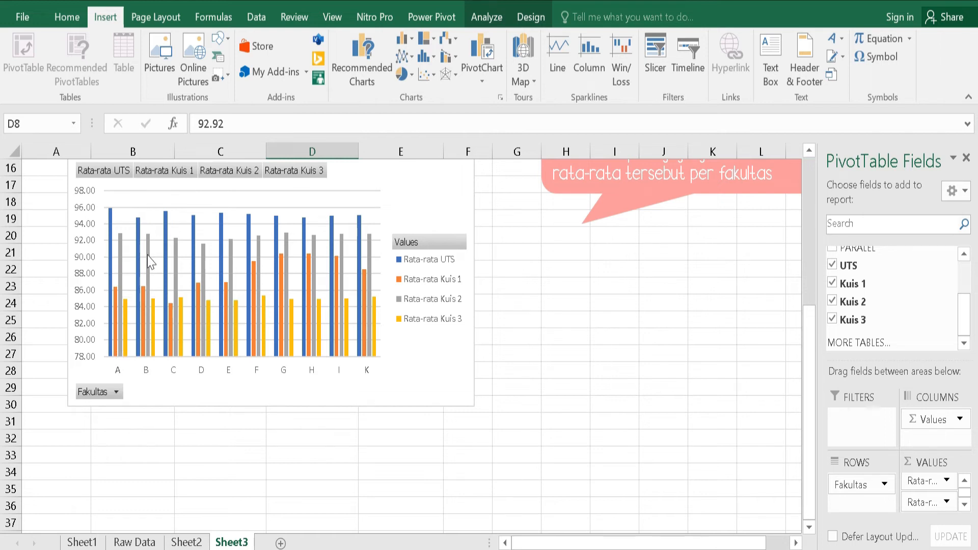
pyautogui.moveTo(149, 259)
pyautogui.scroll(3, 377, 227)
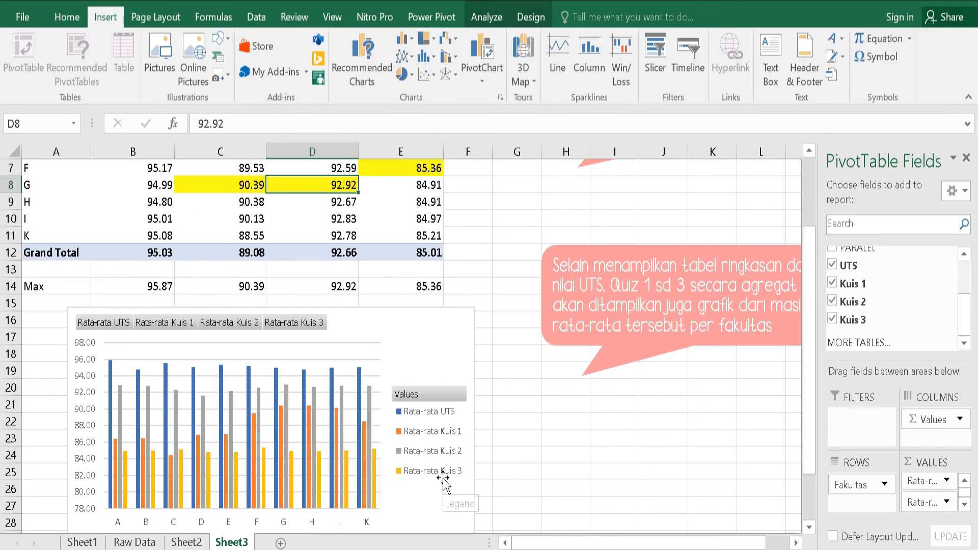
# - Examine the Kuis 3 columns and the rest of the column chart against the faculty averages and Max row above it
pyautogui.scroll(1, 443, 482)
pyautogui.scroll(-2, 443, 481)
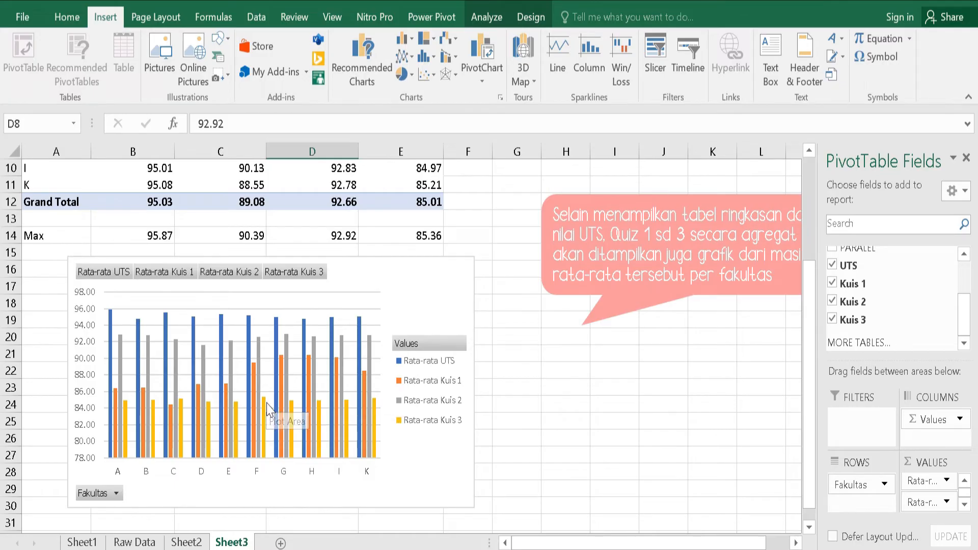
pyautogui.moveTo(267, 406)
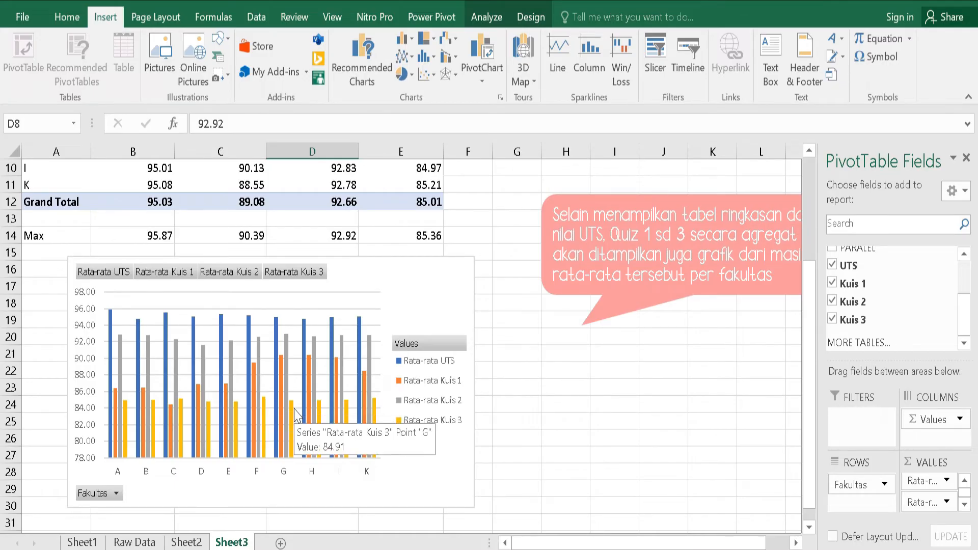
pyautogui.click(378, 420)
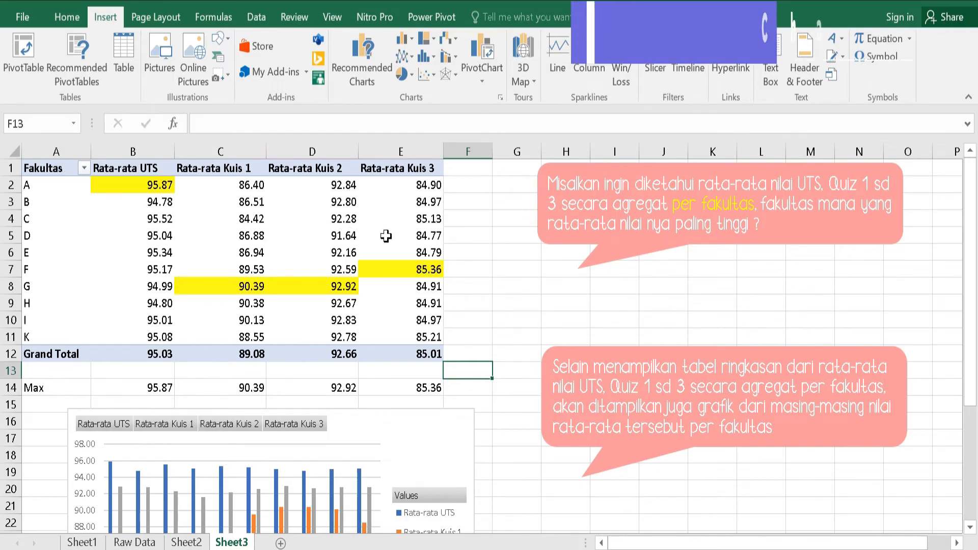
pyautogui.scroll(-3, 382, 416)
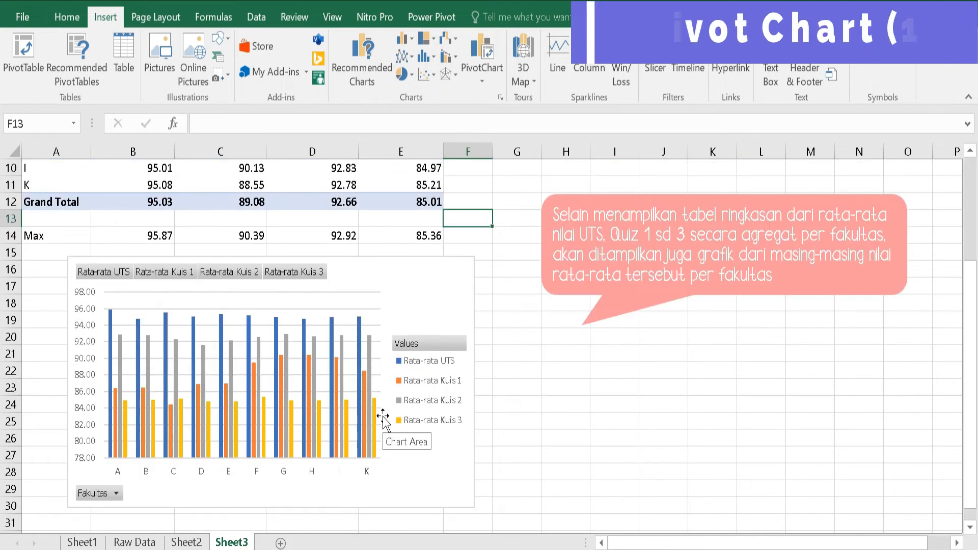
pyautogui.scroll(3, 382, 417)
pyautogui.scroll(-2, 382, 416)
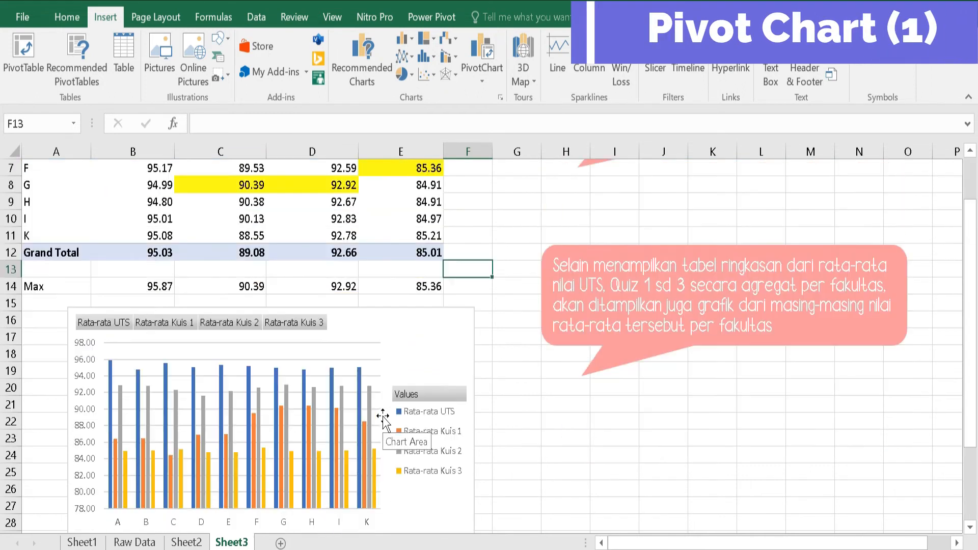
pyautogui.scroll(-4, 366, 458)
pyautogui.scroll(6, 368, 488)
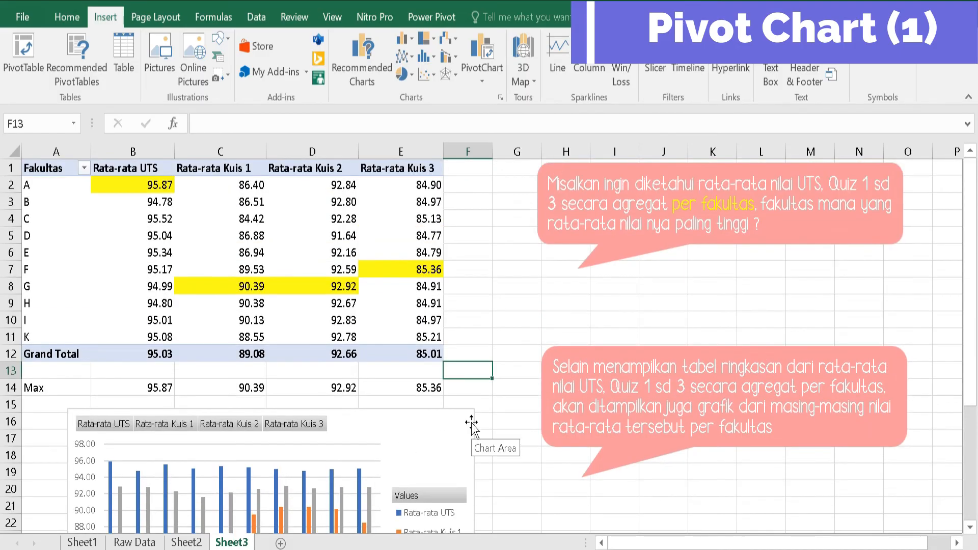
# - Create a PivotChart at cell F13 of Sheet3 from the Raw Data range A1:I2207
pyautogui.click(483, 82)
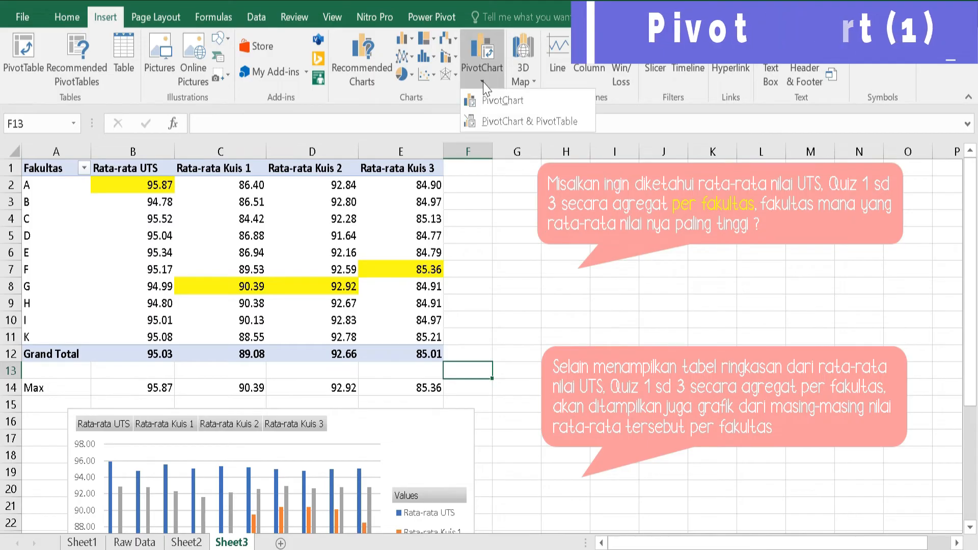
pyautogui.click(497, 100)
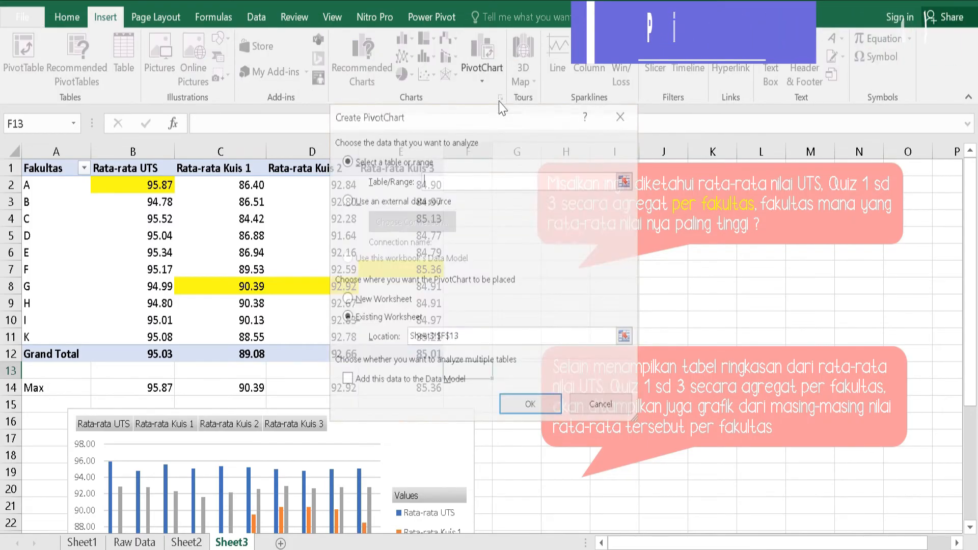
pyautogui.click(141, 544)
pyautogui.scroll(19, 68, 219)
pyautogui.moveTo(972, 513); pyautogui.dragTo(976, 110)
pyautogui.click(37, 171)
pyautogui.hotkey('ctrl', 'shift', 'Right')
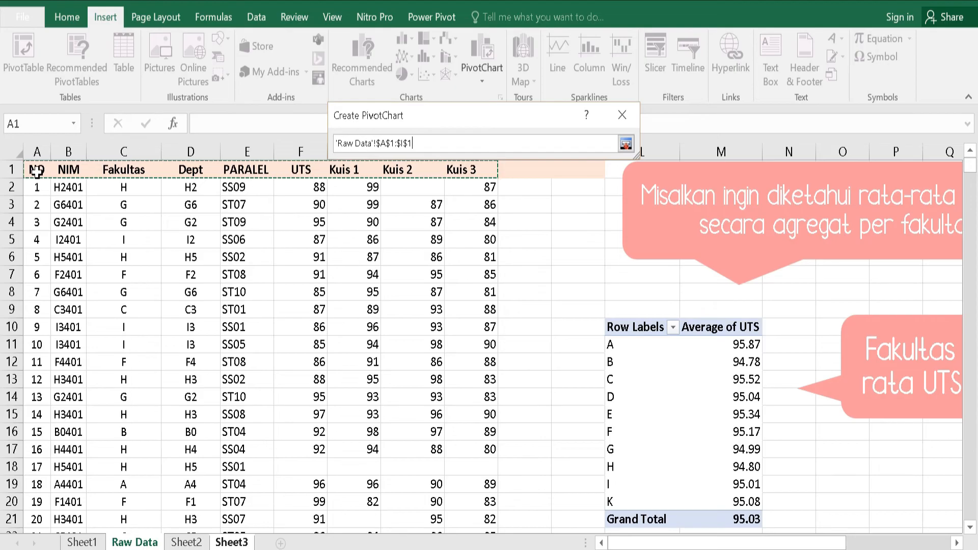
pyautogui.hotkey('ctrl', 'shift', 'Down')
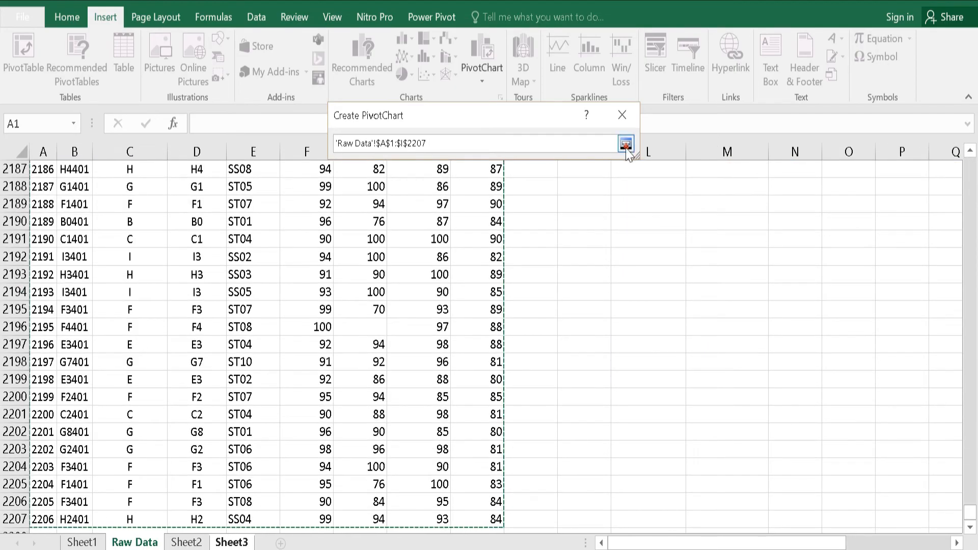
pyautogui.click(626, 144)
pyautogui.click(545, 408)
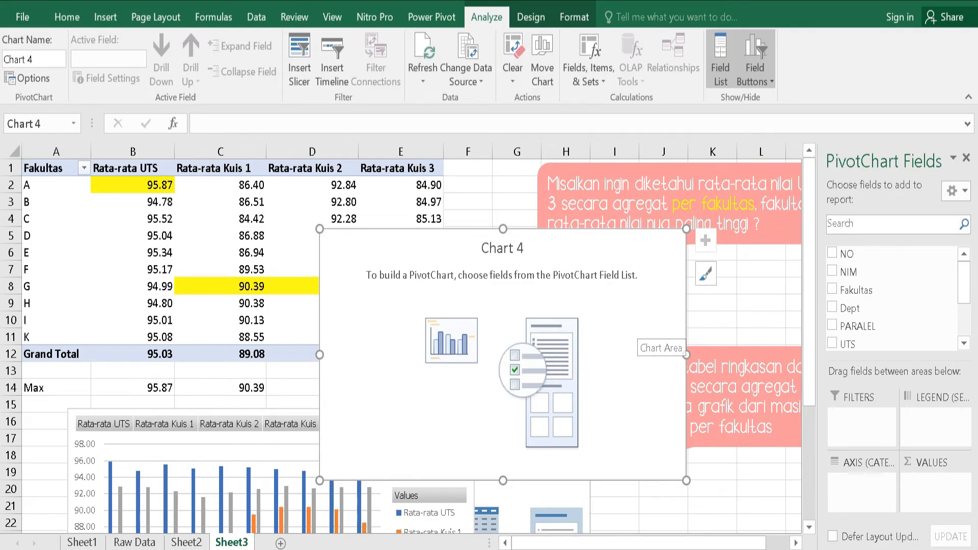
# - Put Fakultas on the new PivotChart's category axis and add UTS as its value
pyautogui.scroll(-1, 860, 280)
pyautogui.moveTo(861, 279); pyautogui.dragTo(860, 504)
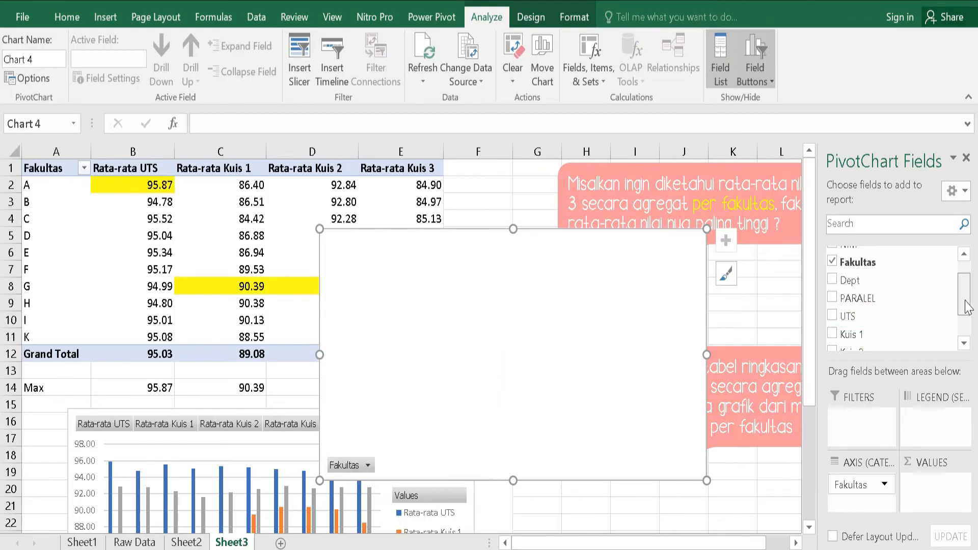
pyautogui.scroll(-1, 860, 304)
pyautogui.moveTo(858, 301); pyautogui.dragTo(928, 492)
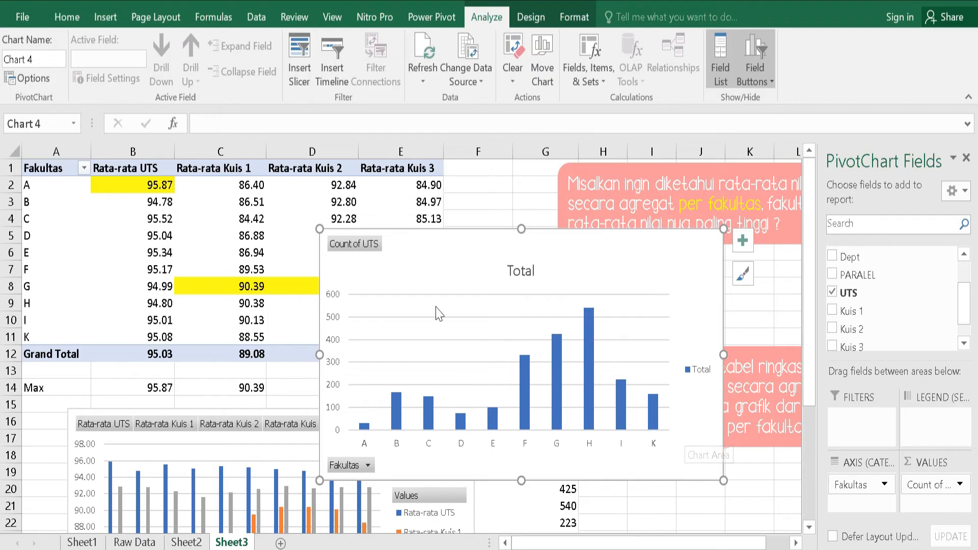
# - Summarize the PivotChart's UTS value by Average
pyautogui.click(960, 487)
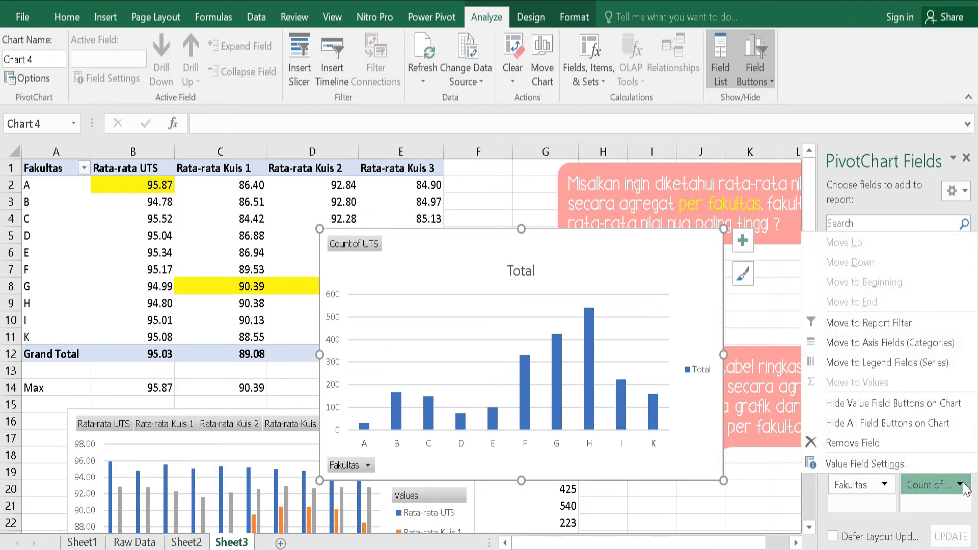
pyautogui.click(950, 465)
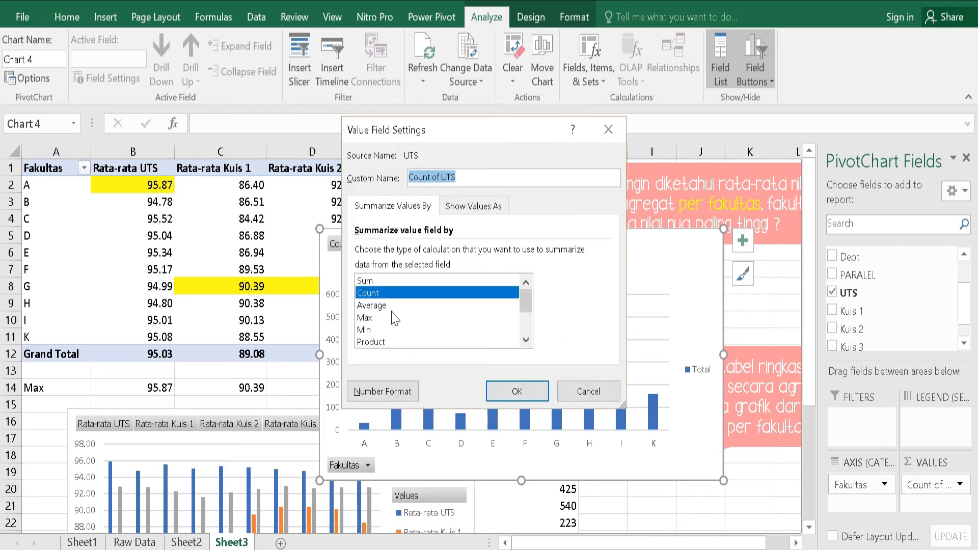
pyautogui.click(388, 306)
pyautogui.click(516, 391)
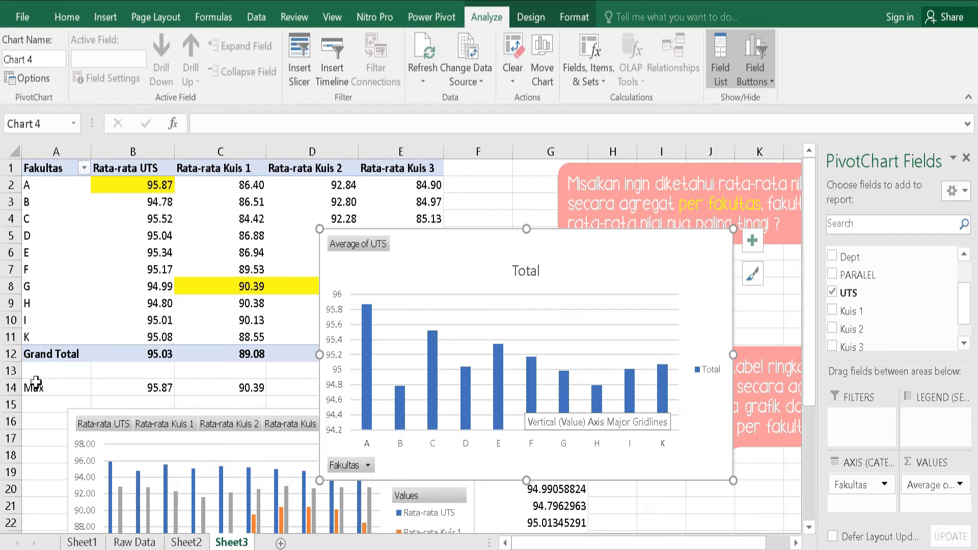
# - Move the PivotChart over the faculty table, starting at about row 4, to uncover its own PivotTable beginning at F13
pyautogui.click(137, 388)
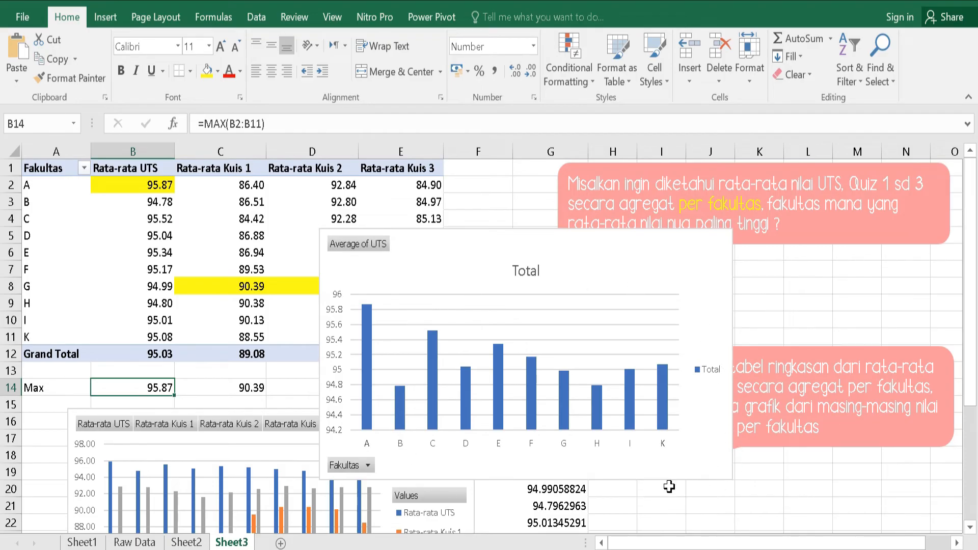
pyautogui.moveTo(588, 488)
pyautogui.moveTo(370, 350)
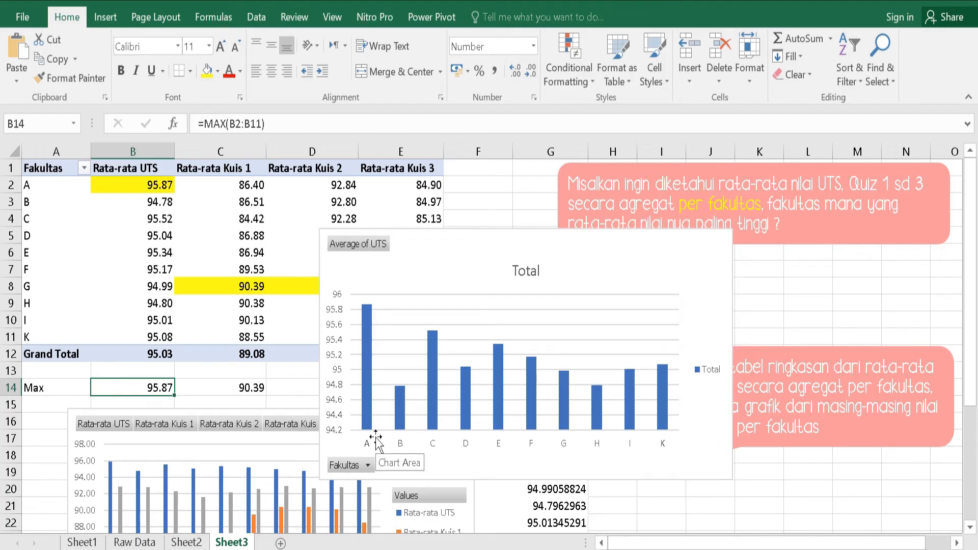
pyautogui.moveTo(636, 444); pyautogui.dragTo(635, 419)
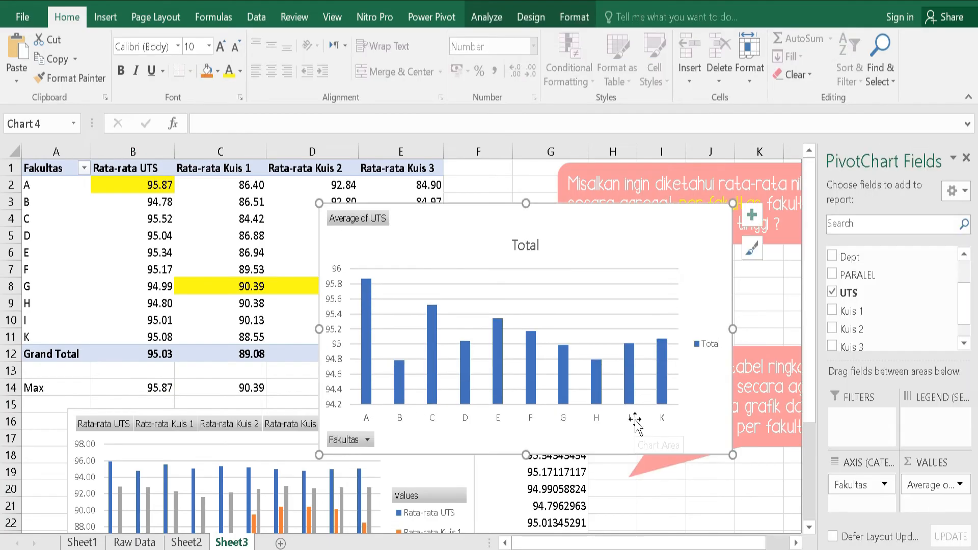
pyautogui.moveTo(622, 238); pyautogui.dragTo(348, 224)
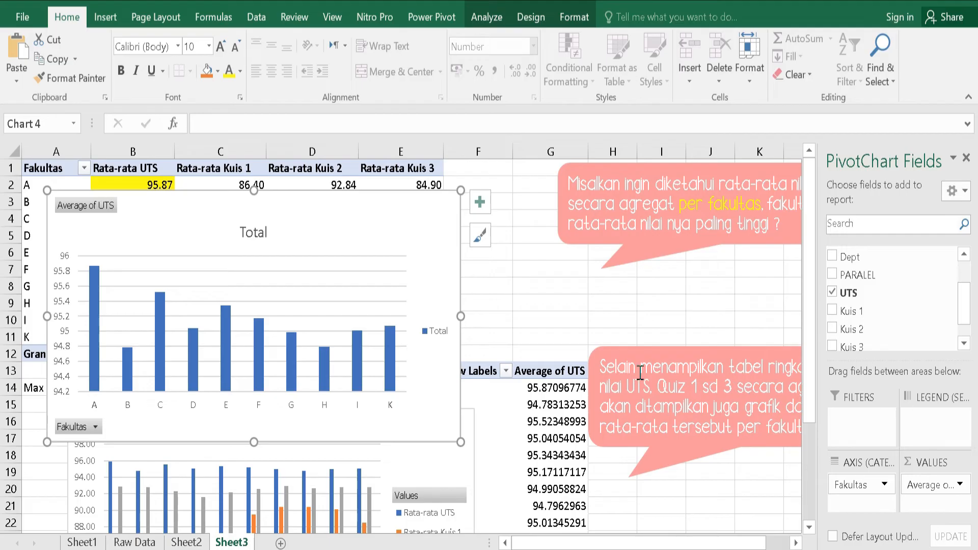
pyautogui.scroll(-4, 332, 495)
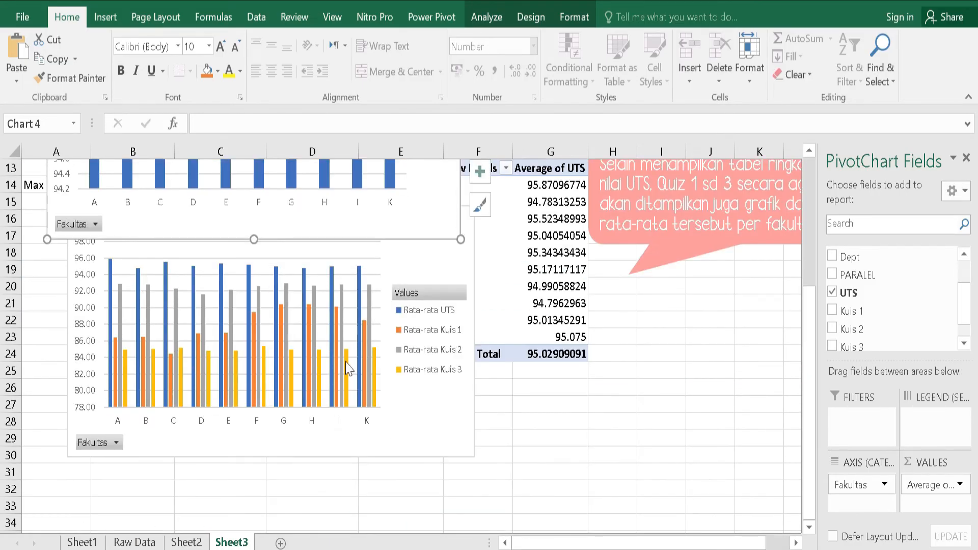
pyautogui.scroll(4, 374, 407)
pyautogui.moveTo(371, 219); pyautogui.dragTo(392, 233)
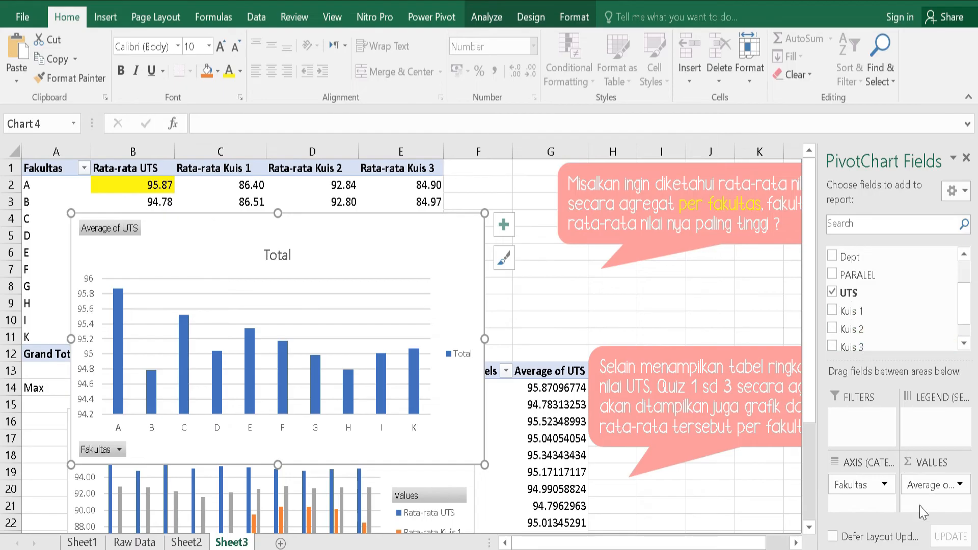
# - Add Kuis 1, Kuis 2 and Kuis 3 as further values of the PivotChart
pyautogui.click(861, 310)
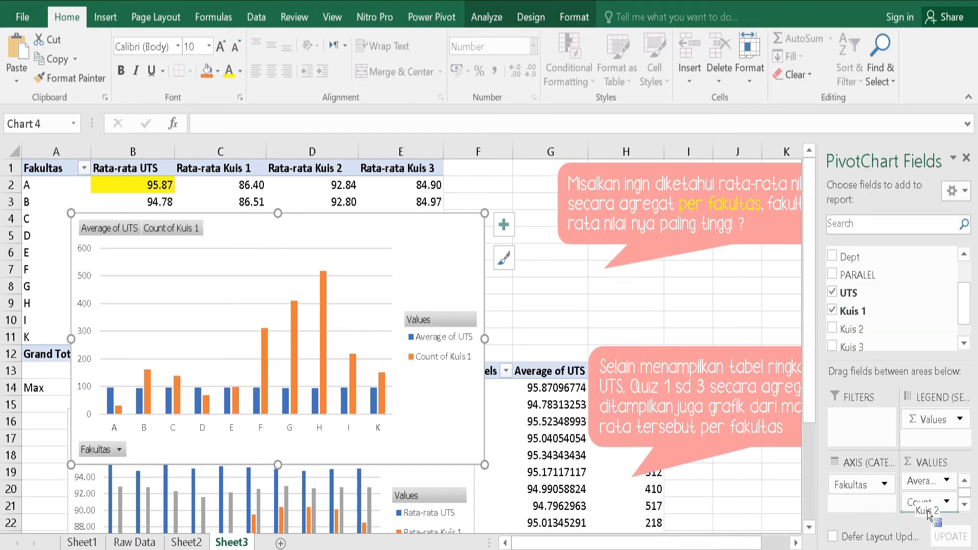
pyautogui.click(858, 329)
pyautogui.moveTo(856, 346); pyautogui.dragTo(924, 510)
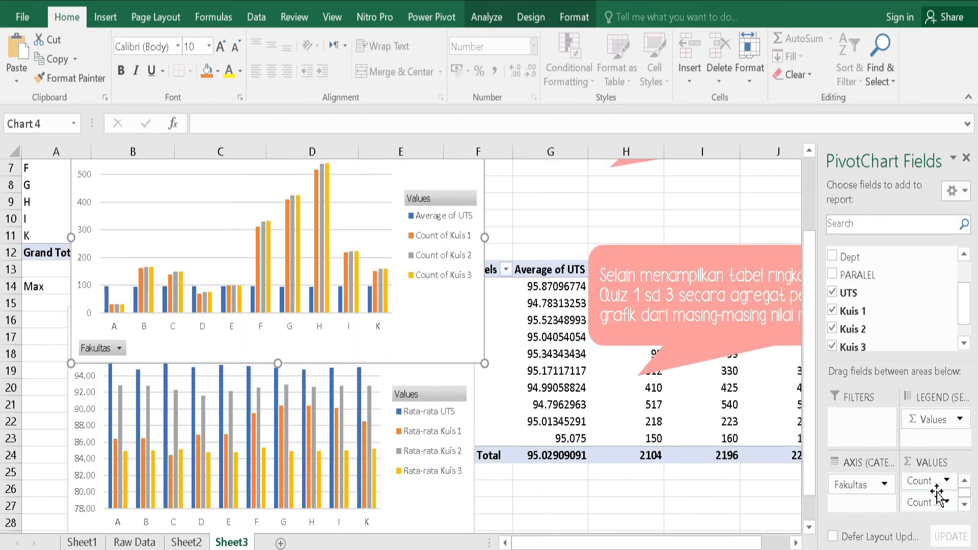
# - Summarize the PivotChart's Kuis 1 value by Average
pyautogui.click(964, 481)
pyautogui.click(964, 480)
pyautogui.click(925, 506)
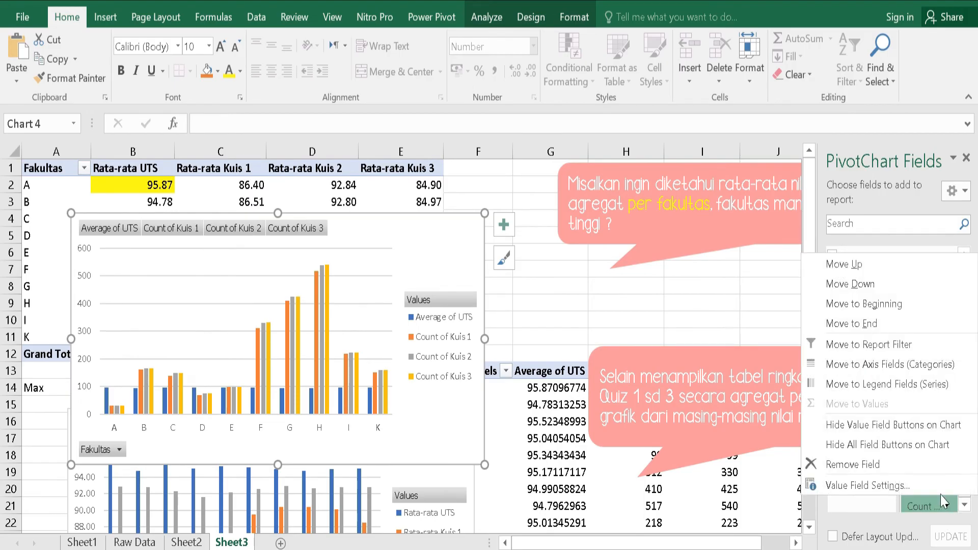
pyautogui.click(926, 487)
pyautogui.click(372, 306)
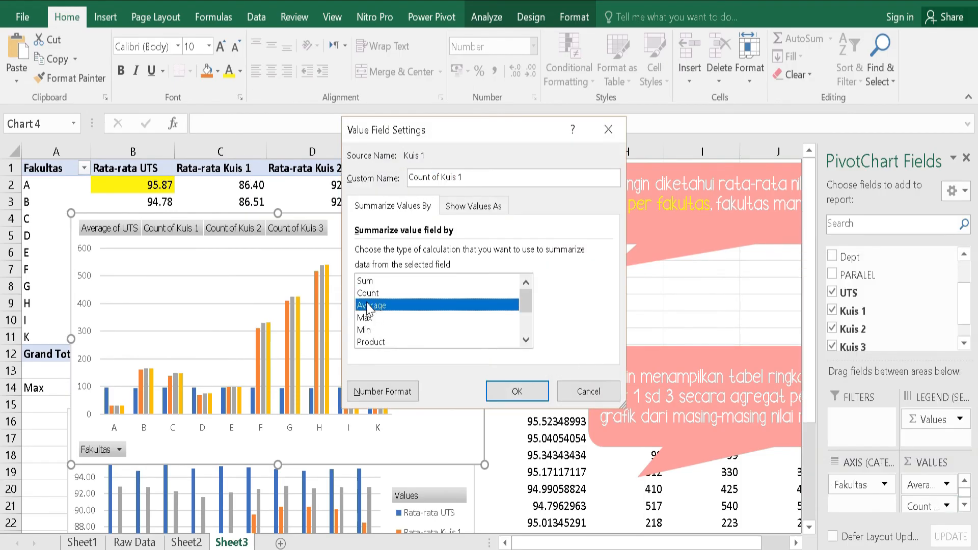
pyautogui.click(517, 391)
# - Summarize the PivotChart's Kuis 2 value by Average
pyautogui.scroll(-1, 925, 497)
pyautogui.click(925, 485)
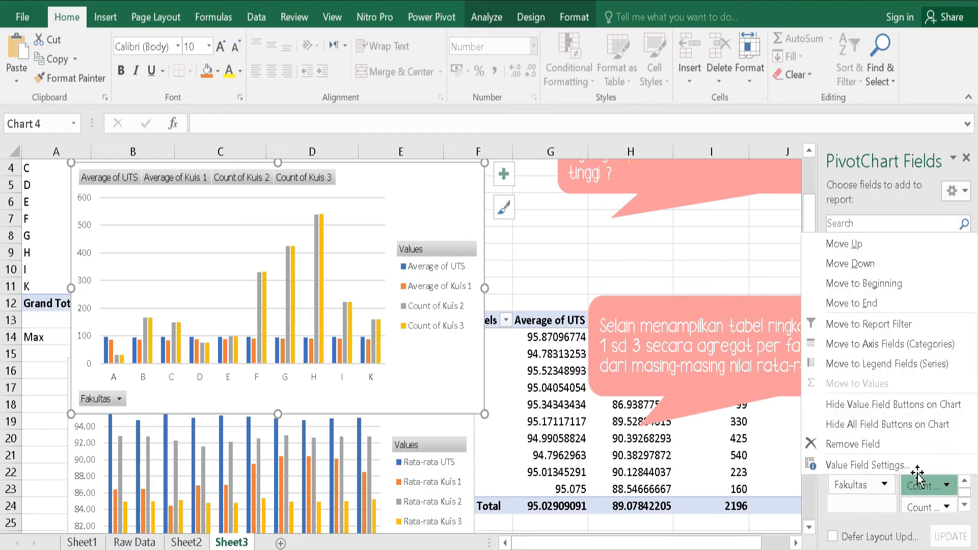
pyautogui.click(866, 432)
pyautogui.click(372, 305)
pyautogui.click(517, 391)
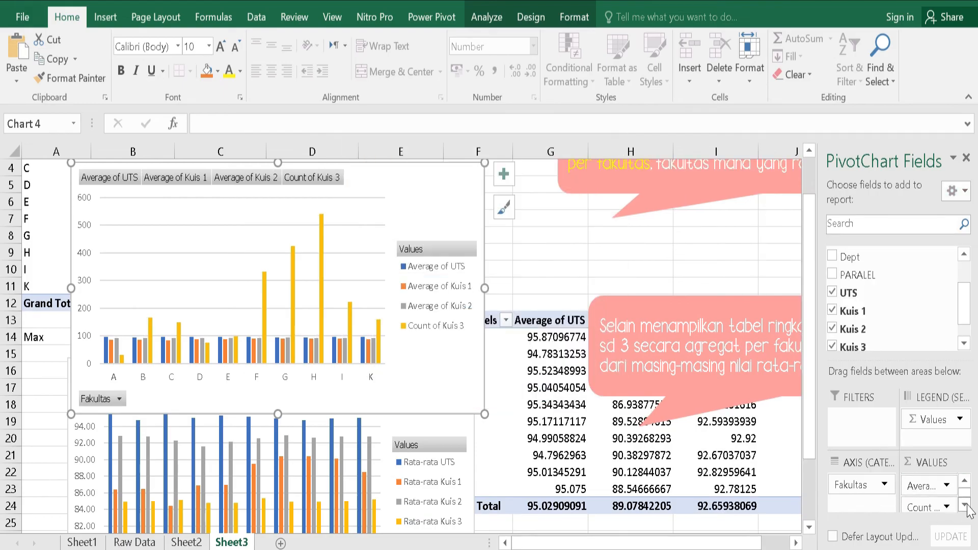
# - Summarize the Kuis 3 value by Average and shrink the PivotChart so it sits above the earlier column chart
pyautogui.click(946, 507)
pyautogui.click(820, 493)
pyautogui.click(372, 305)
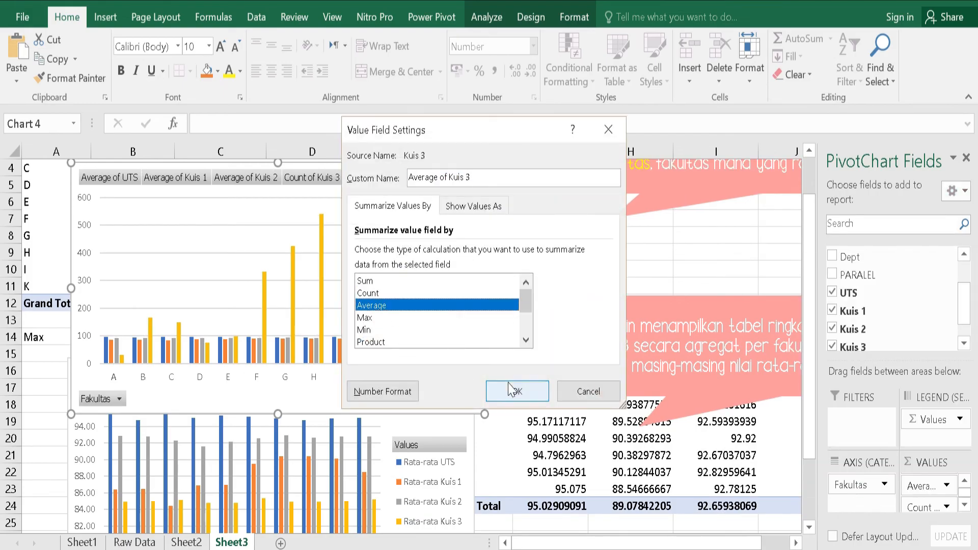
pyautogui.click(518, 391)
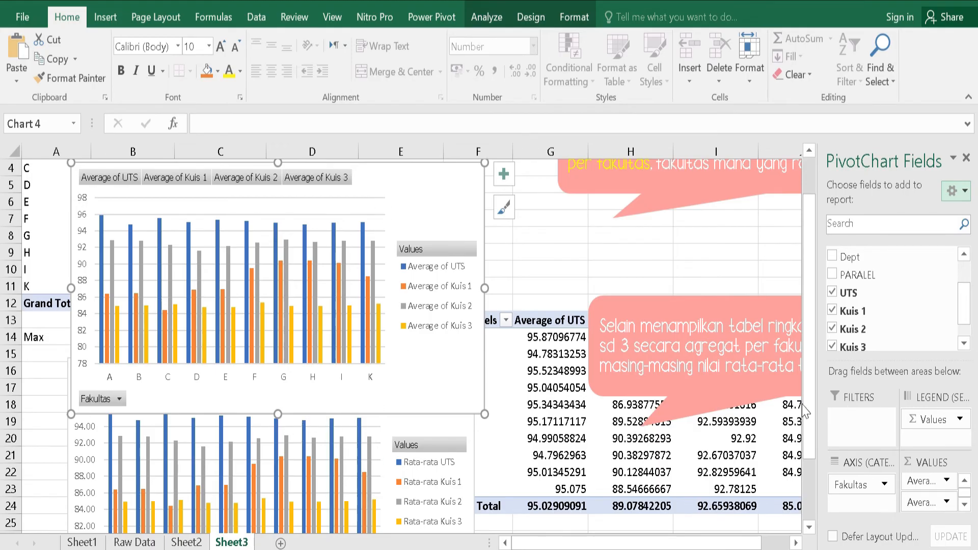
pyautogui.moveTo(809, 419); pyautogui.dragTo(826, 500)
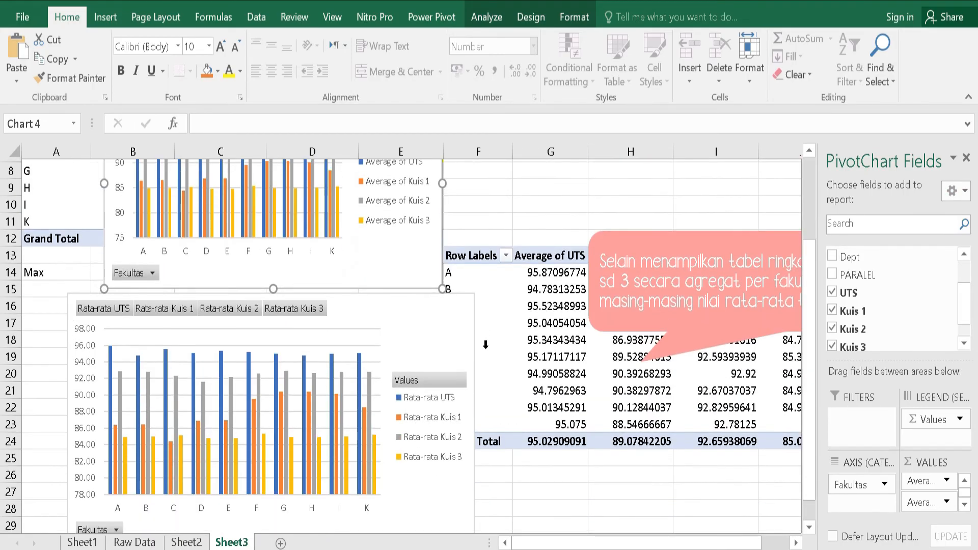
pyautogui.scroll(-1, 485, 344)
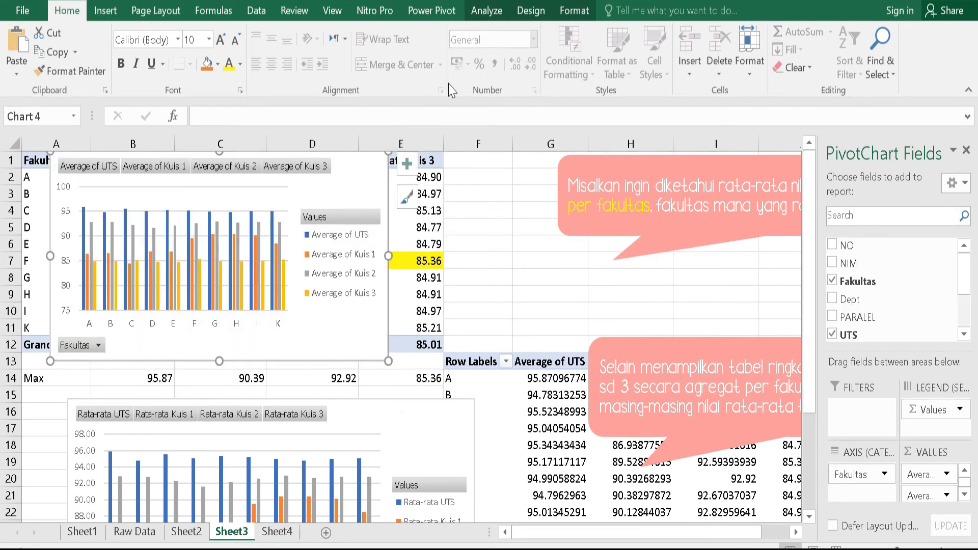
# - Insert a combined PivotChart and PivotTable at cell A1 of Sheet4, using Raw Data columns A to I down to the last record
pyautogui.click(504, 263)
pyautogui.click(106, 10)
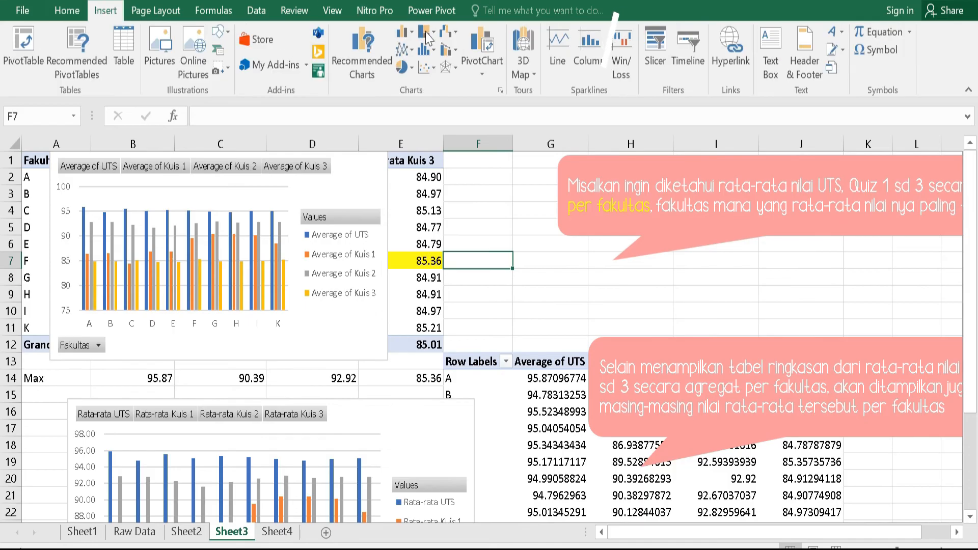
pyautogui.click(487, 74)
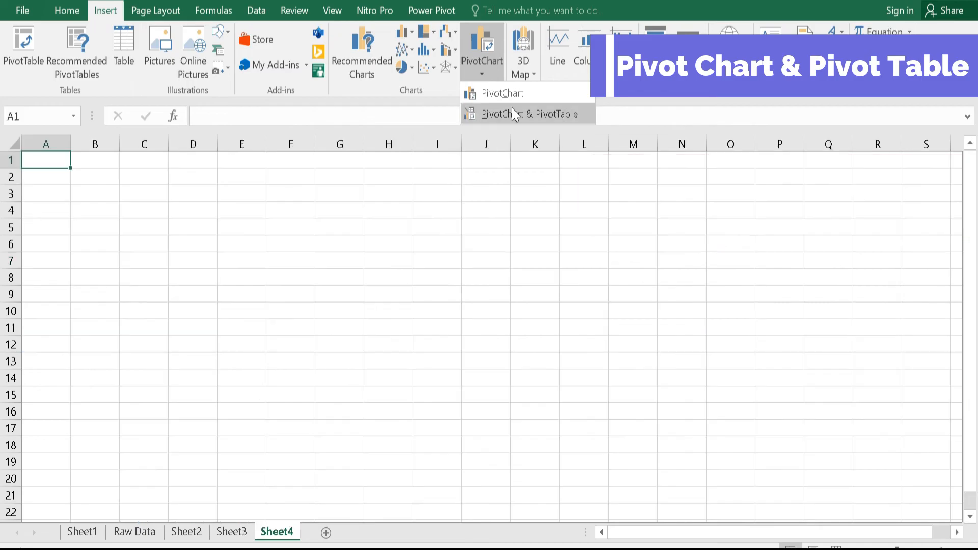
pyautogui.click(512, 109)
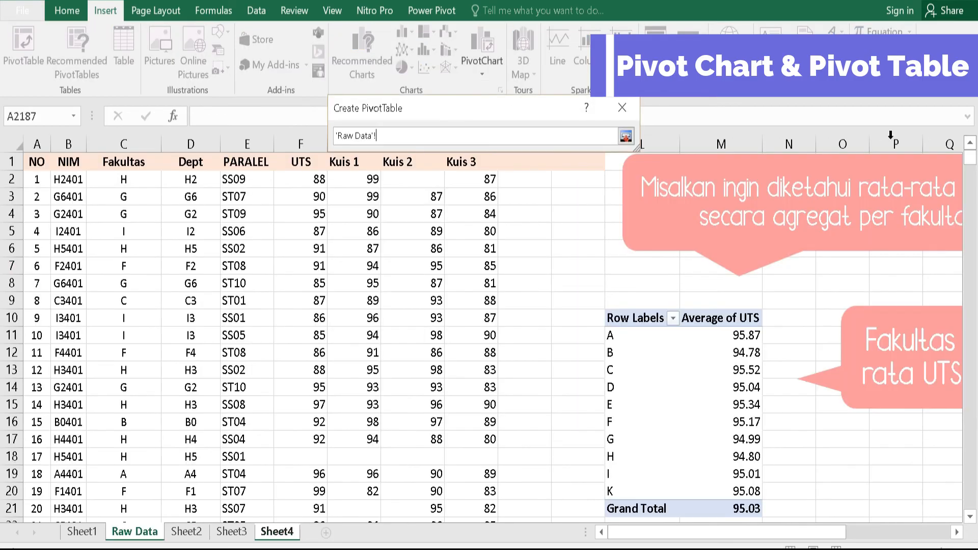
pyautogui.hotkey('shift', 'Right')
pyautogui.hotkey('shift', 'Right')
pyautogui.hotkey('shift', 'Right')
pyautogui.hotkey('shift', 'Right')
pyautogui.hotkey('shift', 'Right')
pyautogui.hotkey('shift', 'Right')
pyautogui.hotkey('shift', 'Right')
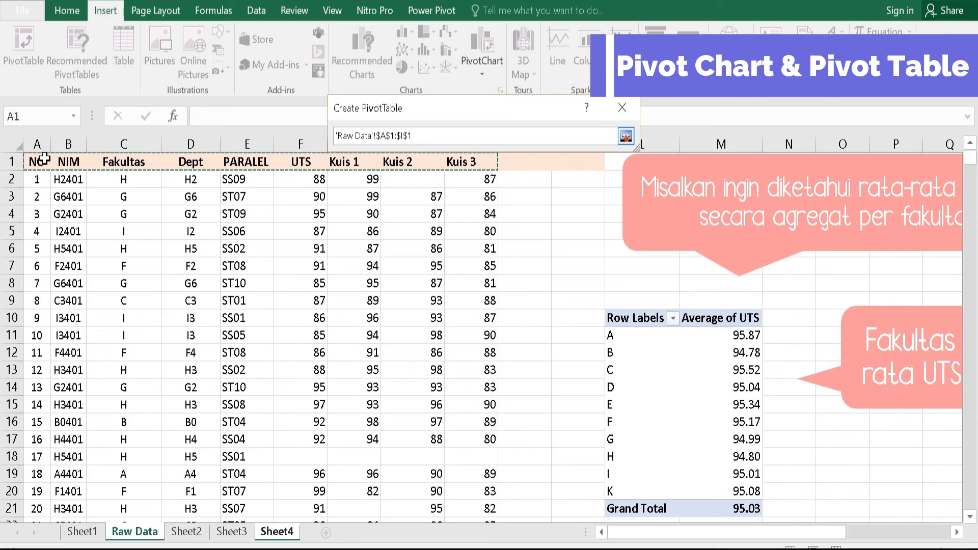
pyautogui.hotkey('ctrl', 'shift', 'Down')
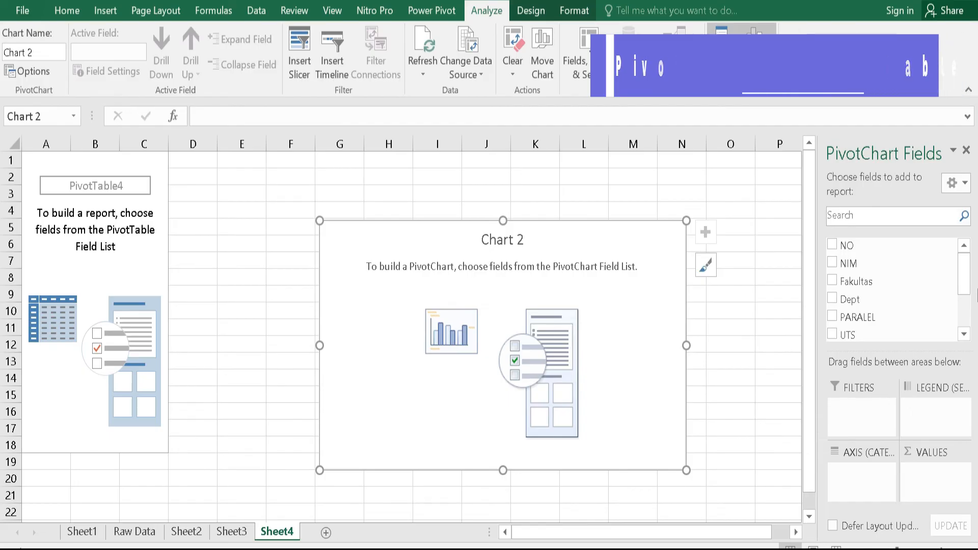
# - Set Fakultas as the axis field and UTS as the value field of the new PivotChart
pyautogui.click(880, 281)
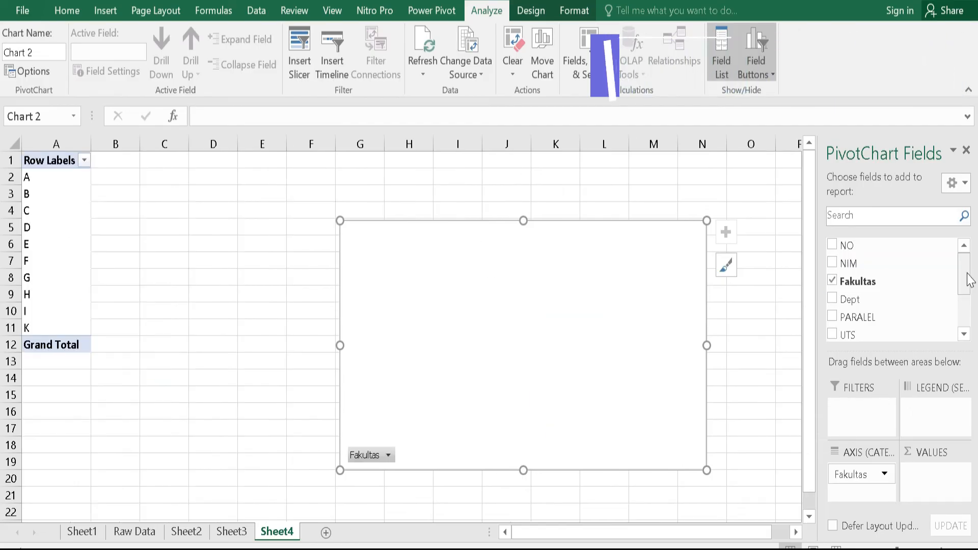
pyautogui.moveTo(969, 280); pyautogui.dragTo(973, 326)
pyautogui.moveTo(860, 257); pyautogui.dragTo(933, 480)
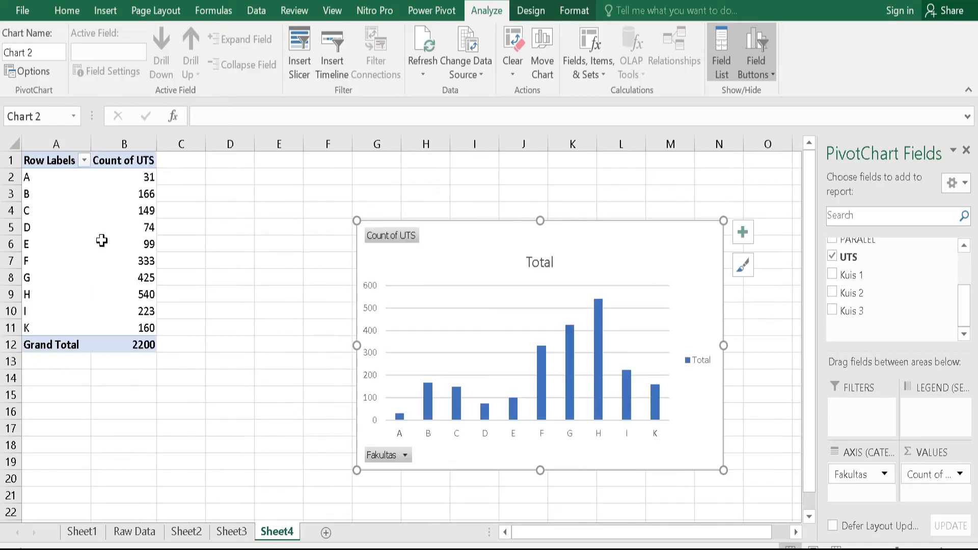
# - Summarize the UTS value on Sheet4 by Average
pyautogui.click(961, 474)
pyautogui.click(886, 455)
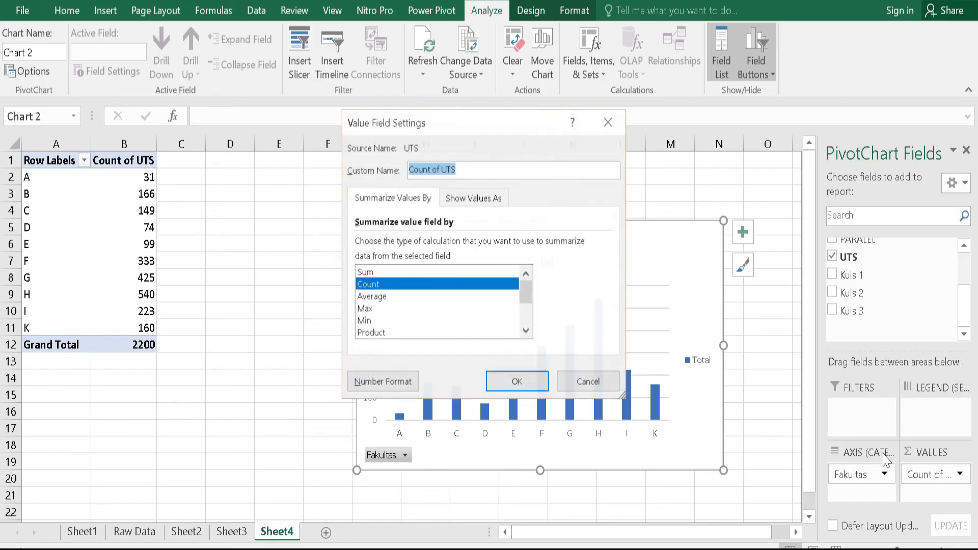
pyautogui.click(403, 297)
pyautogui.click(514, 382)
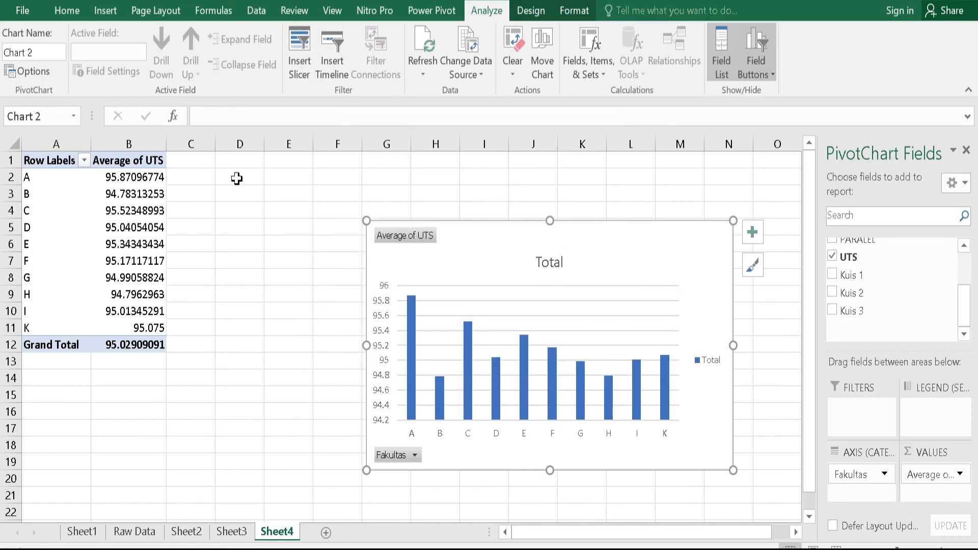
# - Reduce the number of decimals shown for the average UTS values in B2:B11
pyautogui.moveTo(102, 177); pyautogui.dragTo(117, 323)
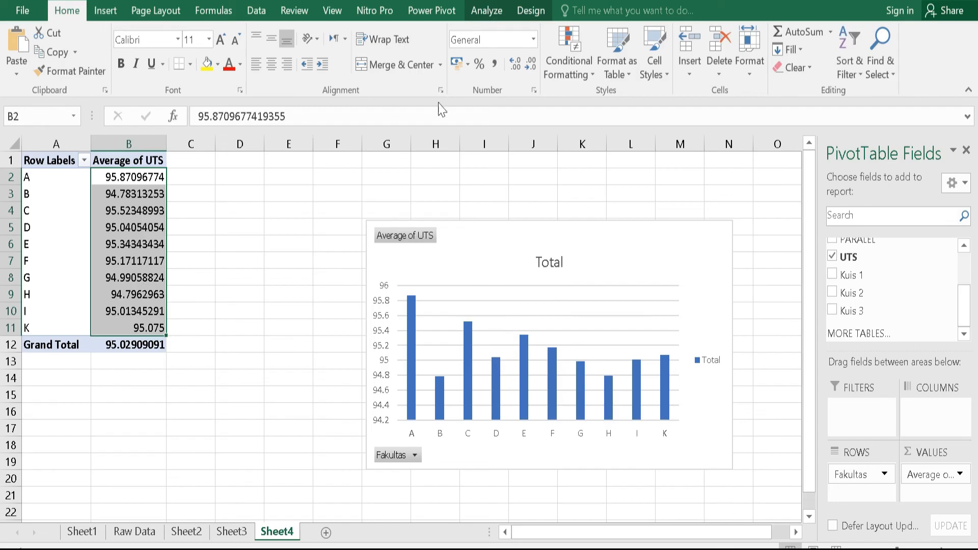
pyautogui.click(535, 65)
pyautogui.click(536, 65)
pyautogui.click(535, 65)
pyautogui.click(536, 65)
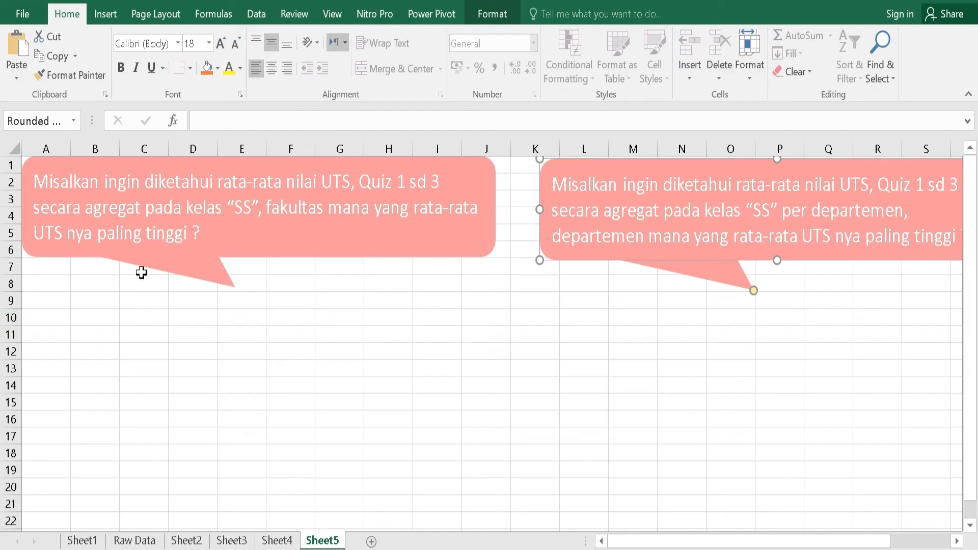
# - Start a combined PivotChart and PivotTable at cell A11 of Sheet5, ready for choosing the source range
pyautogui.click(47, 327)
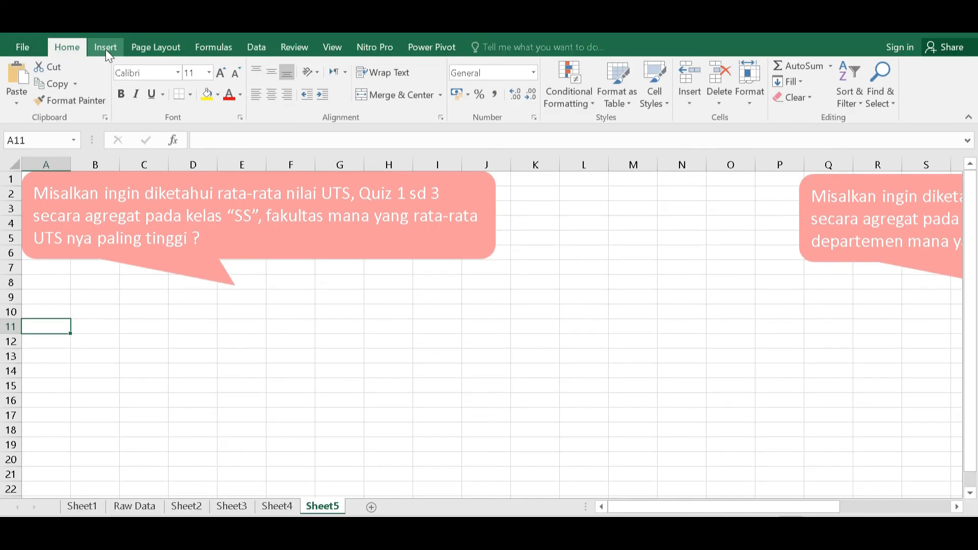
pyautogui.click(105, 15)
pyautogui.click(483, 105)
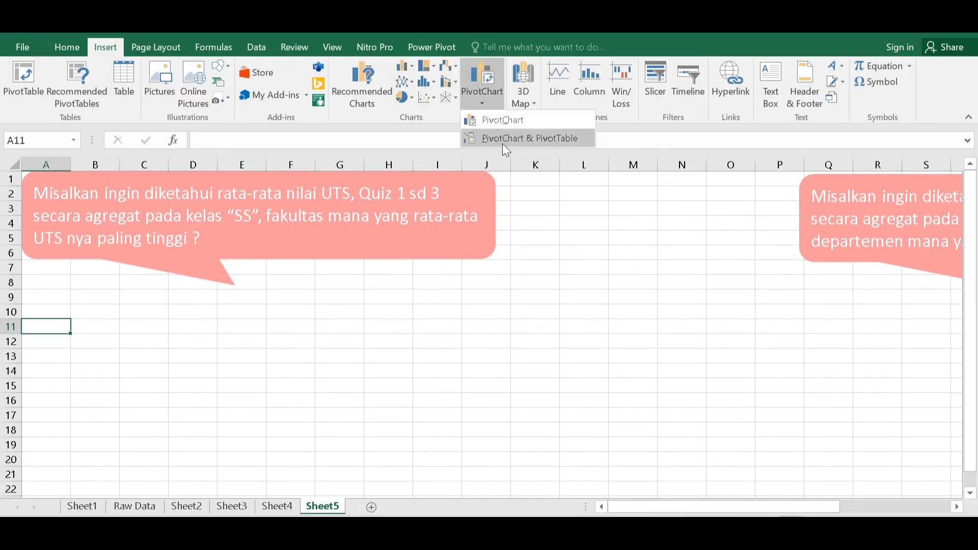
pyautogui.click(502, 136)
pyautogui.click(624, 192)
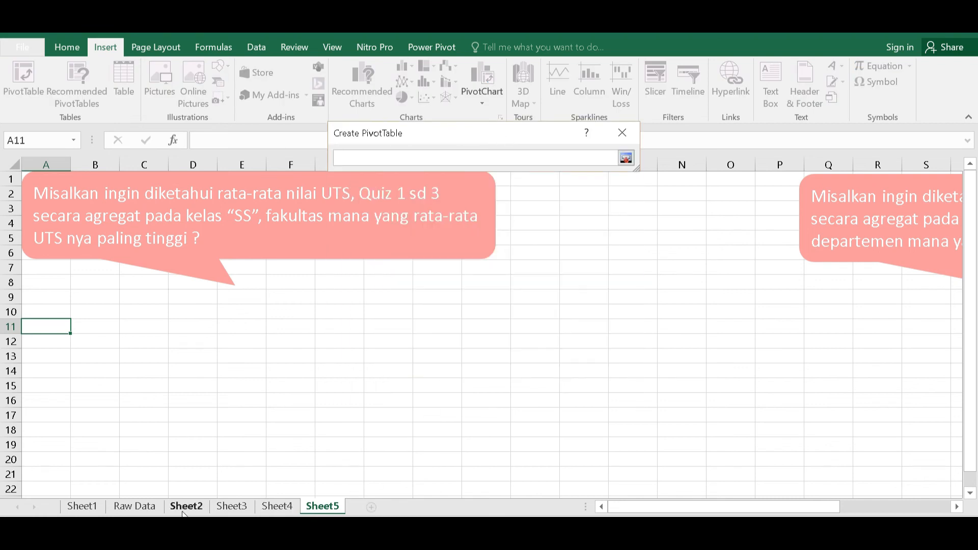
# - Set 'Raw Data'!$A$1:$I$2207 as the source range and create the PivotTable and PivotChart in the existing worksheet
pyautogui.click(142, 507)
pyautogui.scroll(5, 185, 357)
pyautogui.moveTo(969, 481); pyautogui.dragTo(972, 176)
pyautogui.click(40, 180)
pyautogui.hotkey('shift', 'Right')
pyautogui.hotkey('shift', 'Right')
pyautogui.hotkey('shift', 'Right')
pyautogui.hotkey('shift', 'Right')
pyautogui.hotkey('shift', 'Right')
pyautogui.hotkey('shift', 'Right')
pyautogui.hotkey('shift', 'Right')
pyautogui.hotkey('shift', 'Right')
pyautogui.hotkey('shift', 'Right')
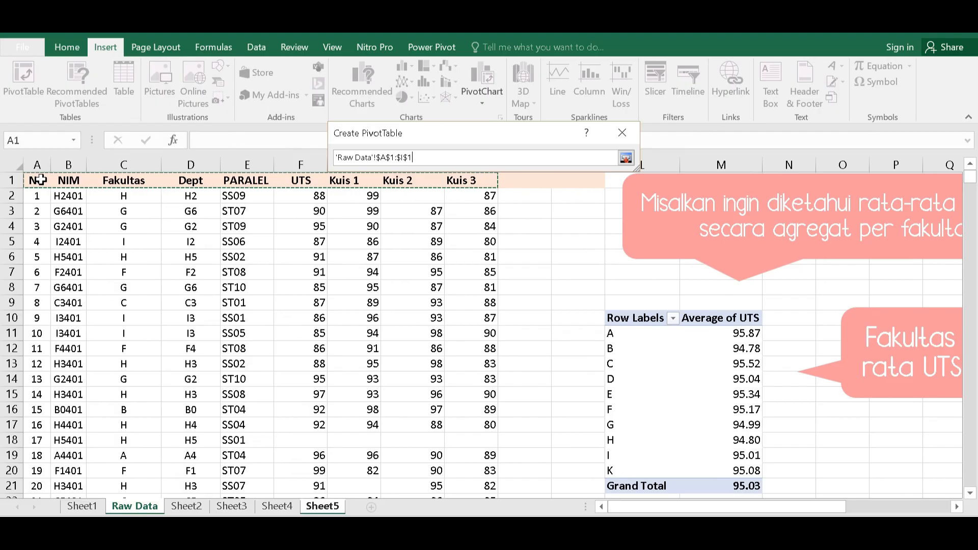
pyautogui.hotkey('shift', 'Left')
pyautogui.hotkey('ctrl', 'shift', 'Down')
pyautogui.click(626, 158)
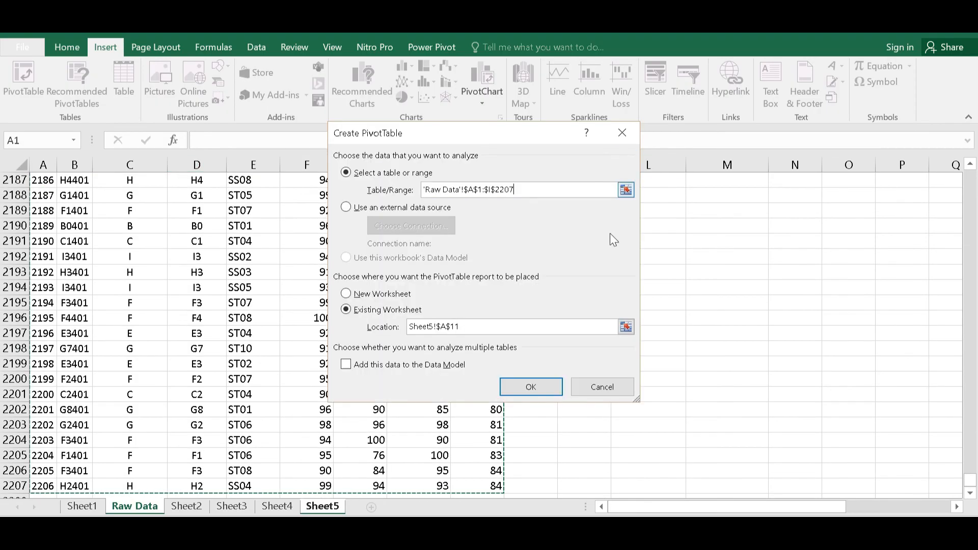
pyautogui.click(527, 386)
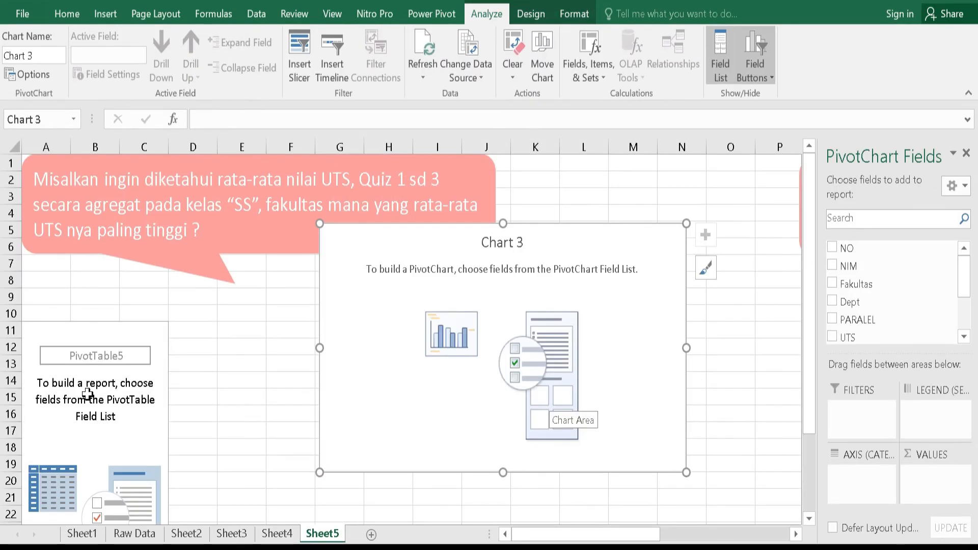
# - Move the empty PivotChart down below the callout so its upper edge sits at about row 11
pyautogui.scroll(-1, 91, 390)
pyautogui.scroll(-2, 91, 390)
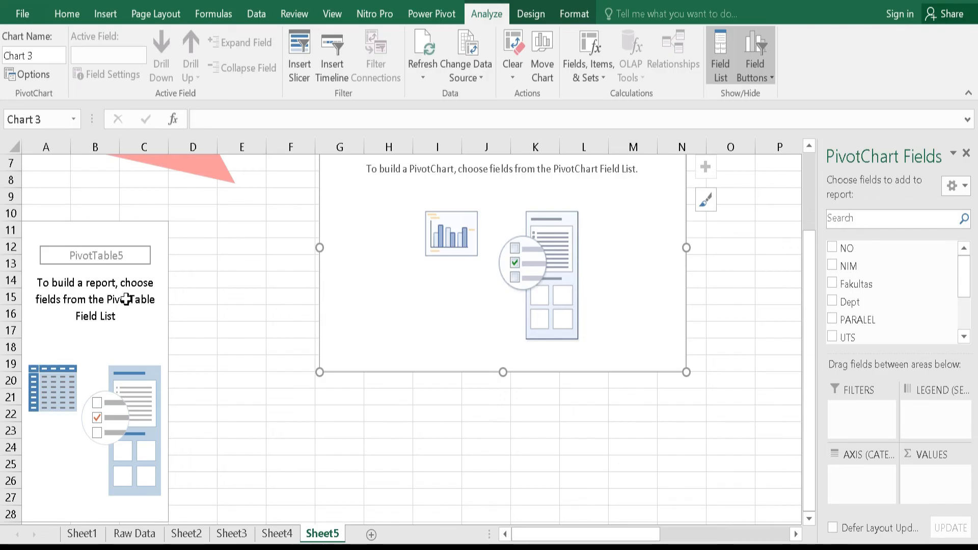
pyautogui.scroll(2, 129, 301)
pyautogui.moveTo(586, 225)
pyautogui.mouseDown()
pyautogui.moveTo(588, 250)
pyautogui.moveTo(555, 338)
pyautogui.moveTo(581, 320)
pyautogui.mouseUp()
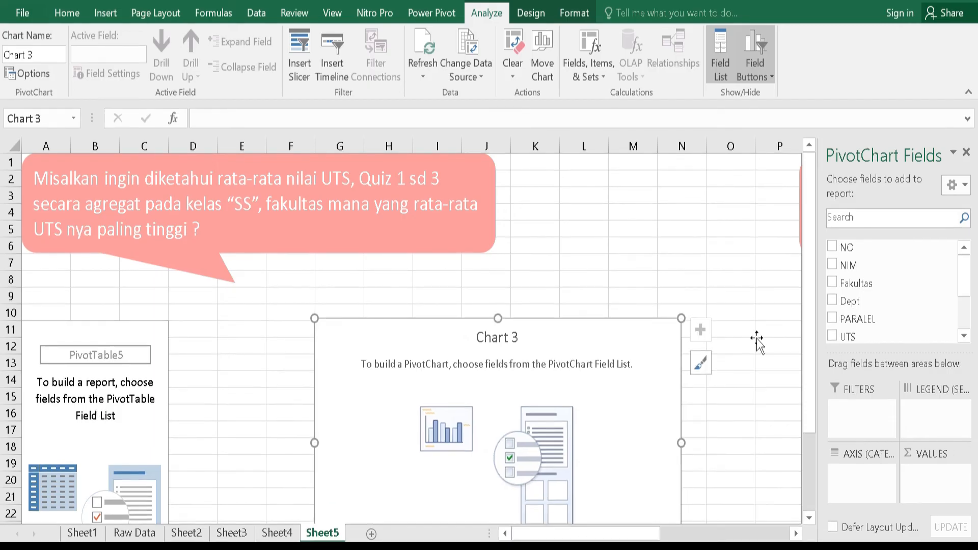
# - Set Fakultas as the axis field and add UTS, Kuis 1, Kuis 2 and Kuis 3 as values of the PivotChart
pyautogui.moveTo(878, 290); pyautogui.dragTo(872, 484)
pyautogui.scroll(-2, 860, 265)
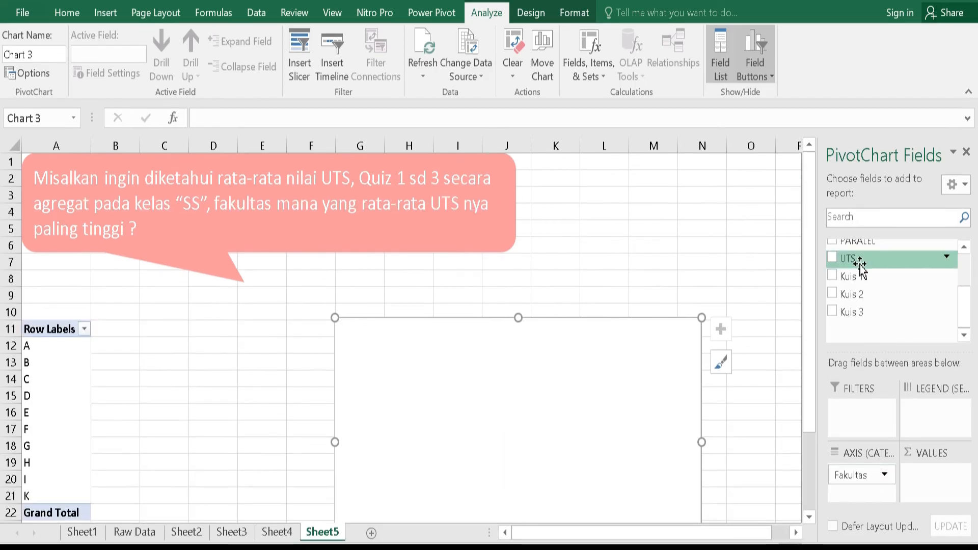
pyautogui.moveTo(861, 262); pyautogui.dragTo(943, 469)
pyautogui.moveTo(856, 276); pyautogui.dragTo(940, 499)
pyautogui.moveTo(861, 293); pyautogui.dragTo(937, 503)
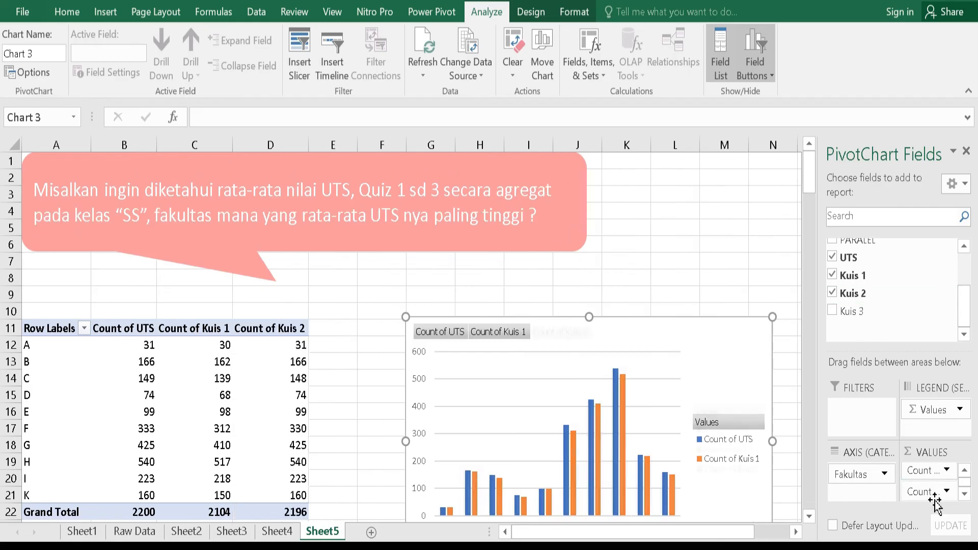
pyautogui.moveTo(848, 312); pyautogui.dragTo(942, 498)
# - Summarize the Kuis 3 value on Sheet5 by Average
pyautogui.click(965, 494)
pyautogui.click(946, 492)
pyautogui.click(855, 530)
pyautogui.click(437, 296)
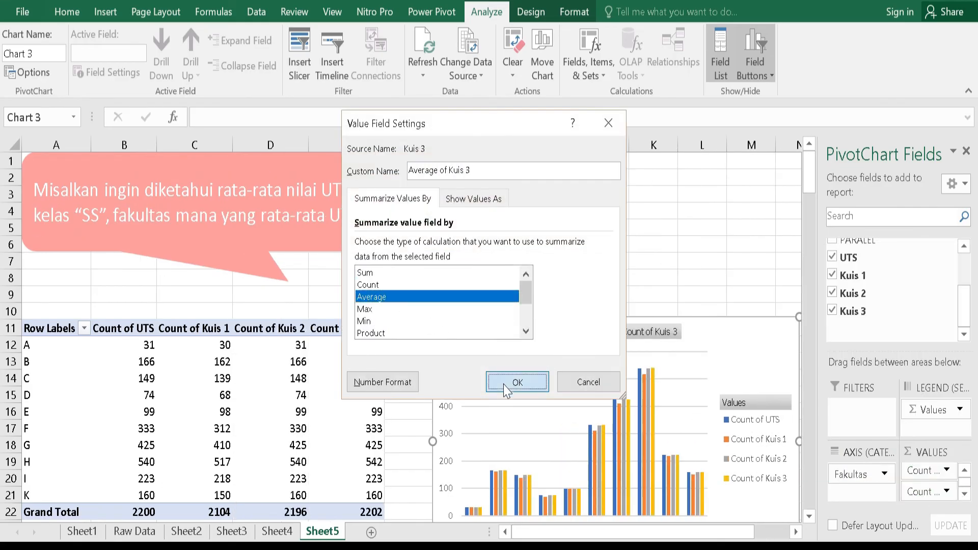
pyautogui.click(506, 383)
# - Summarize the Kuis 2 value on Sheet5 by Average
pyautogui.click(946, 470)
pyautogui.click(861, 450)
pyautogui.click(379, 297)
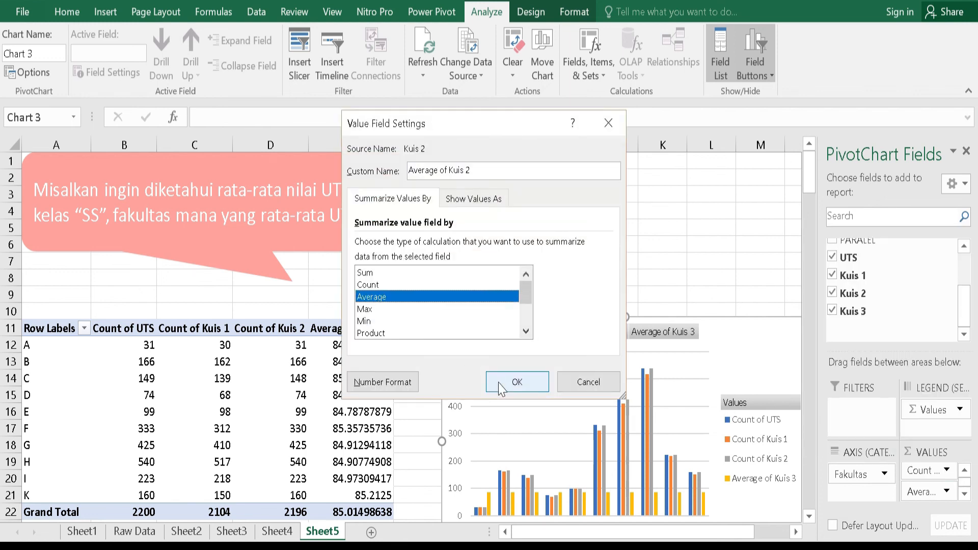
pyautogui.click(496, 383)
# - Summarize the Kuis 1 value on Sheet5 by Average
pyautogui.click(964, 470)
pyautogui.click(964, 471)
pyautogui.click(946, 476)
pyautogui.click(861, 456)
pyautogui.click(379, 296)
pyautogui.click(517, 381)
# - Summarize the UTS value on Sheet5 by Average
pyautogui.click(946, 475)
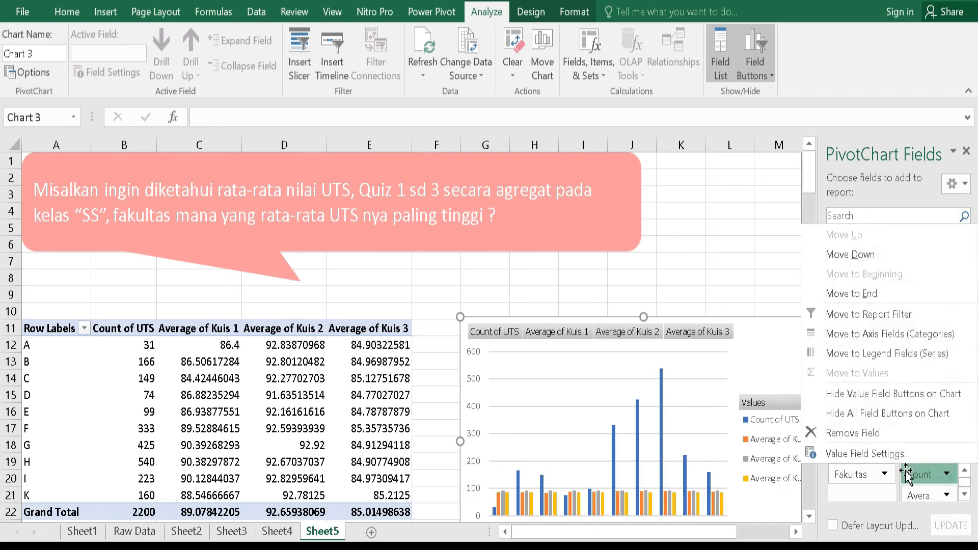
pyautogui.click(861, 453)
pyautogui.click(379, 297)
pyautogui.click(515, 381)
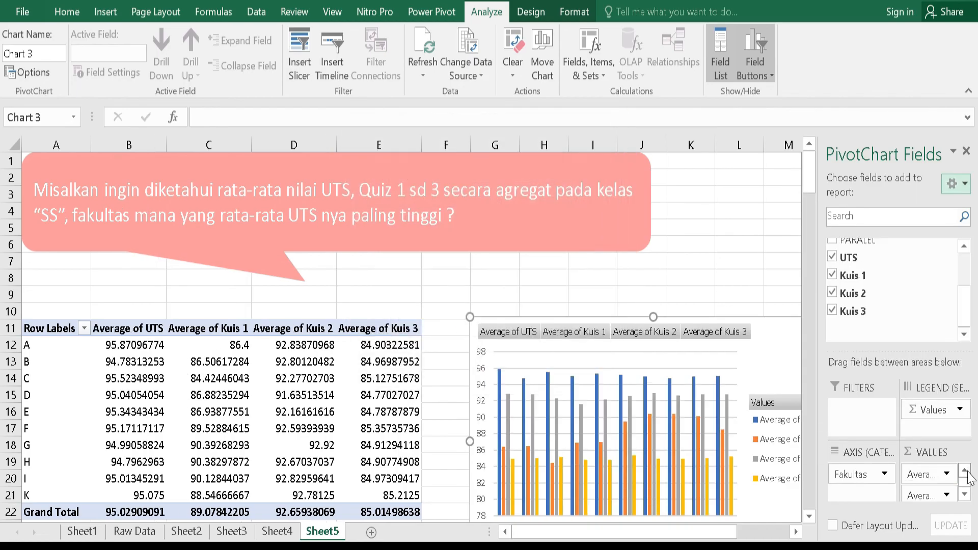
# - Reduce the PivotTable averages in B12:E22, including the grand totals, to two decimal places
pyautogui.moveTo(153, 345); pyautogui.dragTo(398, 512)
pyautogui.click(66, 12)
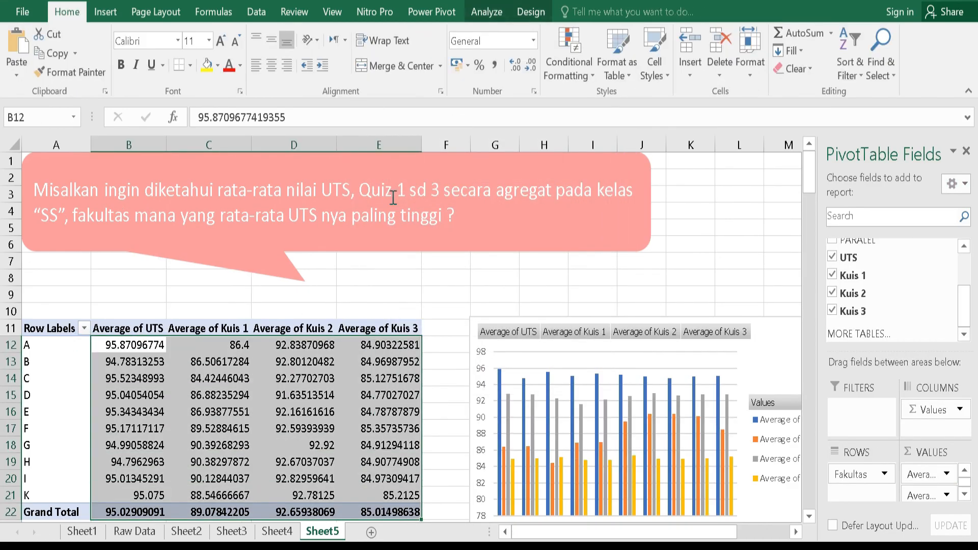
pyautogui.click(530, 71)
pyautogui.click(530, 70)
pyautogui.click(530, 70)
pyautogui.click(530, 70)
pyautogui.click(530, 70)
pyautogui.click(530, 70)
pyautogui.click(642, 277)
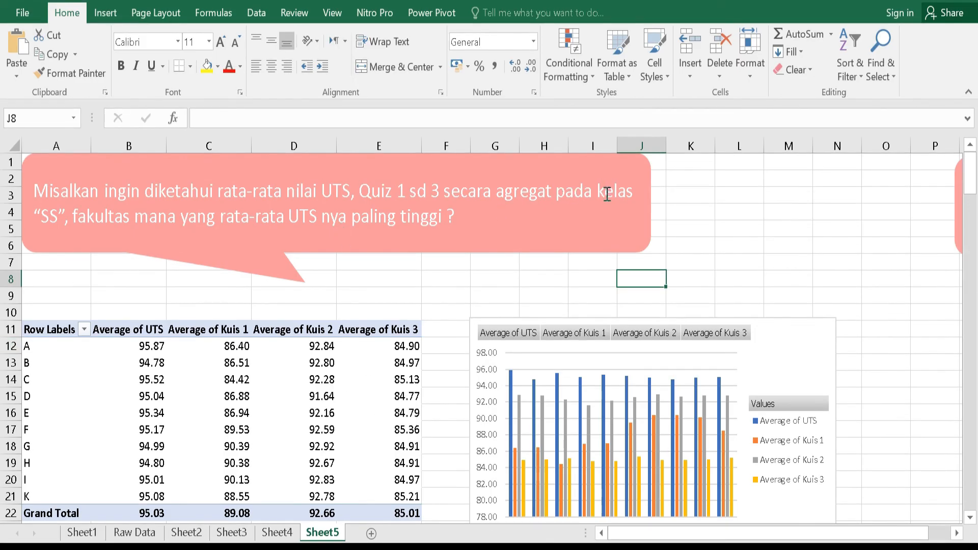
# - Color the words kelas “SS” in the callout text yellow
pyautogui.moveTo(600, 190); pyautogui.dragTo(67, 233)
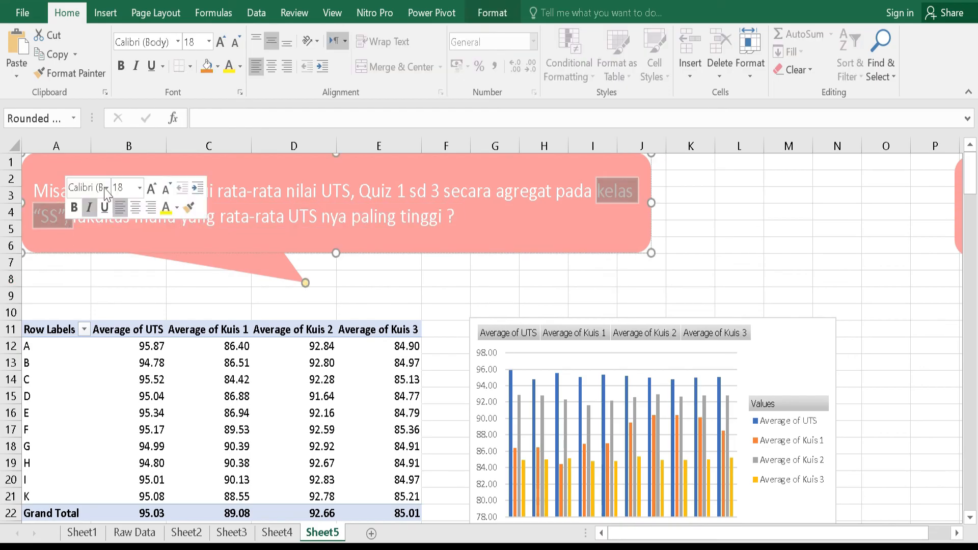
pyautogui.click(229, 67)
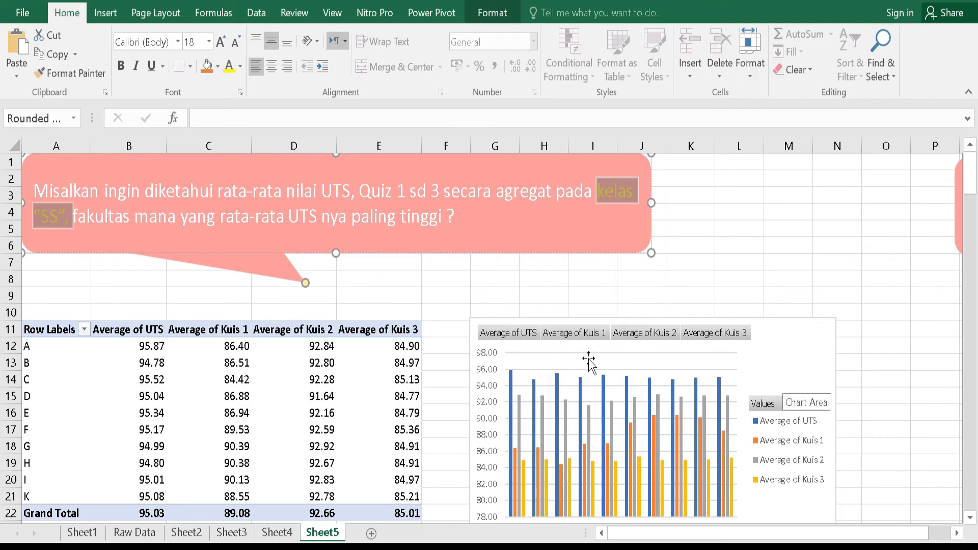
# - Add PARALEL as a report filter of the Sheet5 PivotTable
pyautogui.click(334, 361)
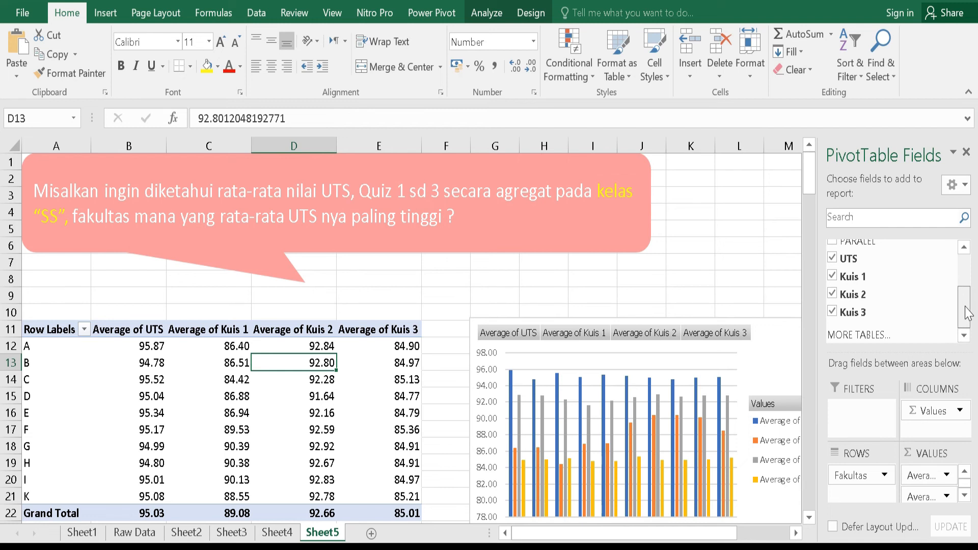
pyautogui.scroll(2, 868, 318)
pyautogui.moveTo(867, 318); pyautogui.dragTo(857, 422)
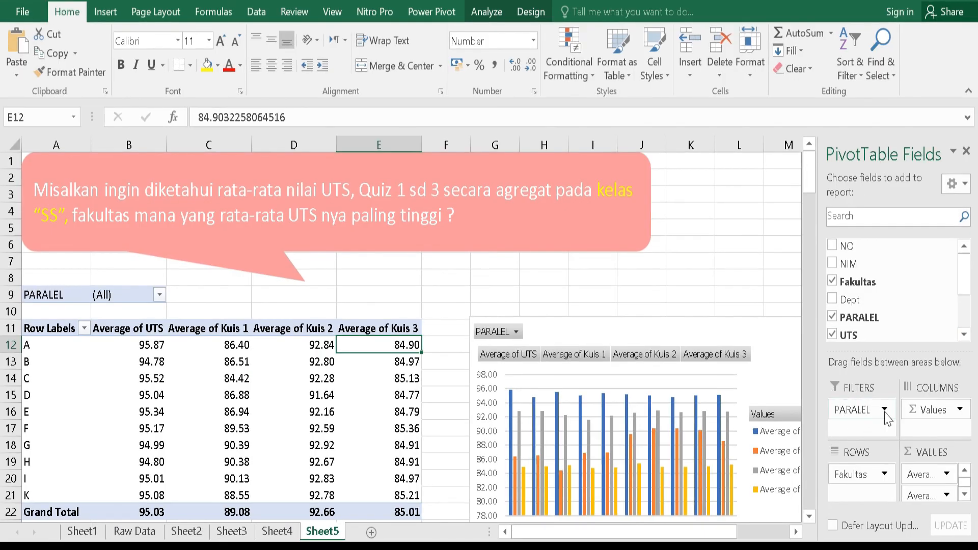
# - Filter PARALEL with multiple item selection, excluding the ST classes so only the SS classes are kept
pyautogui.click(947, 317)
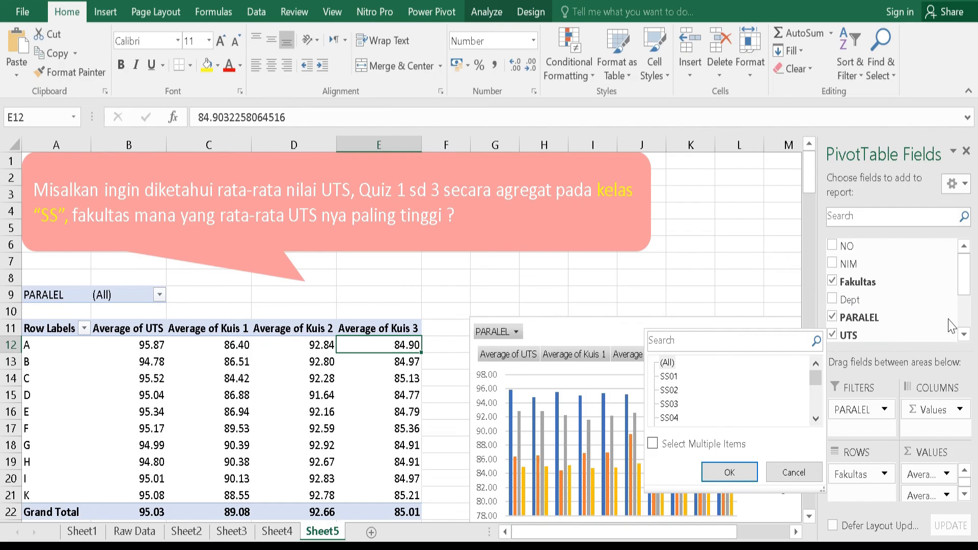
pyautogui.click(654, 443)
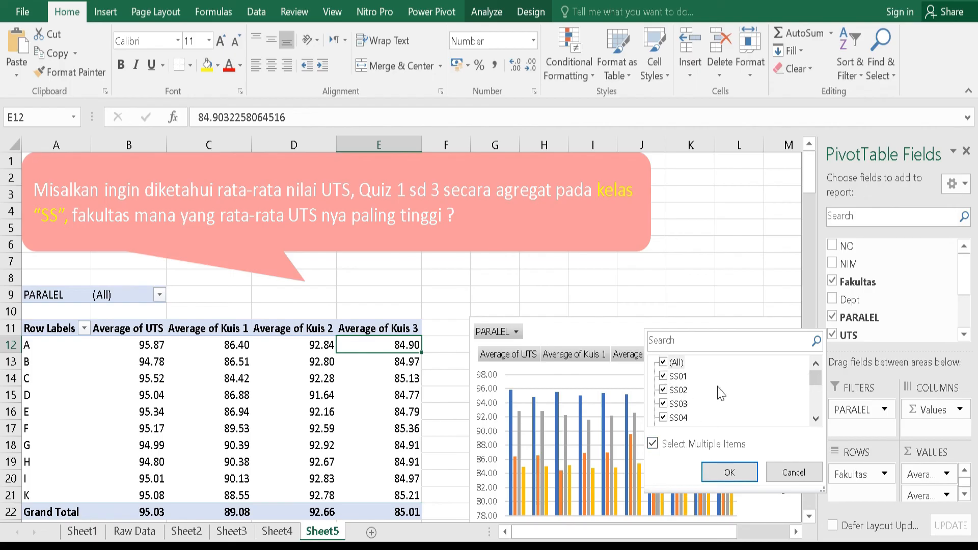
pyautogui.moveTo(815, 385); pyautogui.dragTo(819, 396)
pyautogui.click(664, 395)
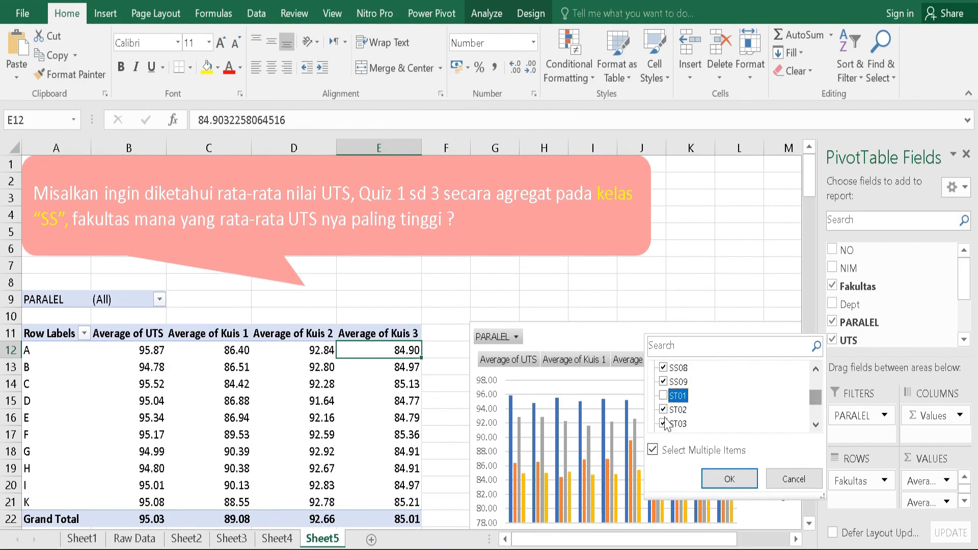
pyautogui.click(663, 409)
pyautogui.click(663, 423)
pyautogui.click(664, 395)
pyautogui.click(663, 409)
pyautogui.click(663, 423)
pyautogui.click(815, 425)
pyautogui.click(663, 410)
pyautogui.click(729, 478)
pyautogui.moveTo(693, 540); pyautogui.dragTo(636, 540)
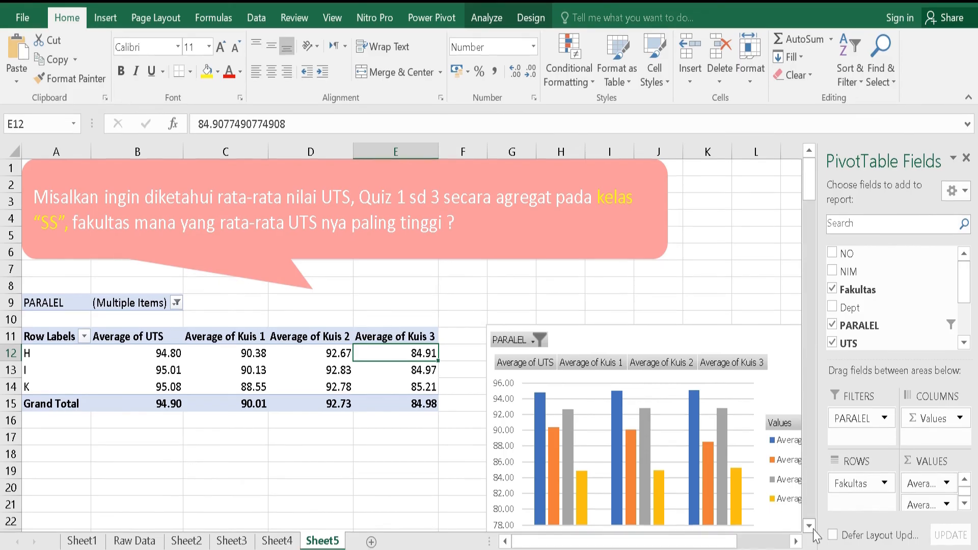
pyautogui.scroll(-1, 812, 528)
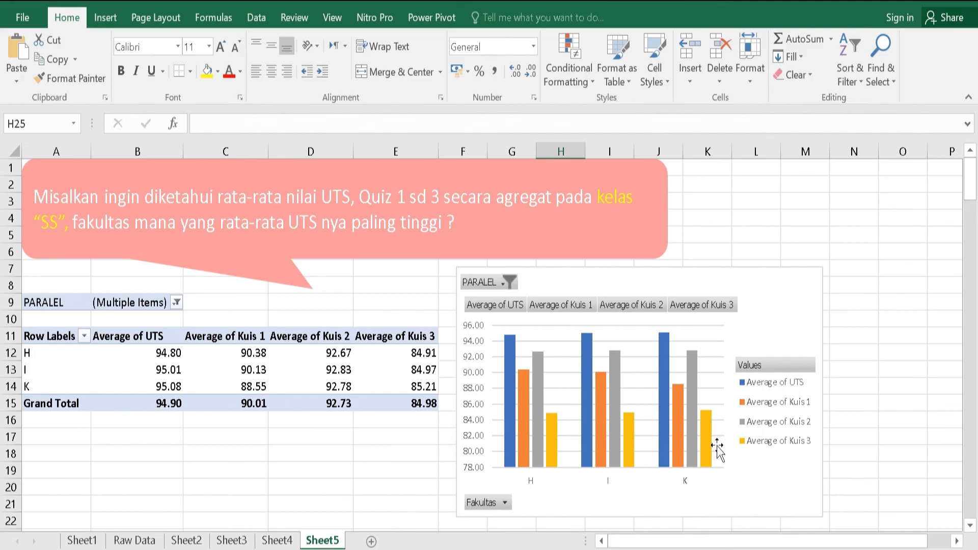
pyautogui.moveTo(512, 345)
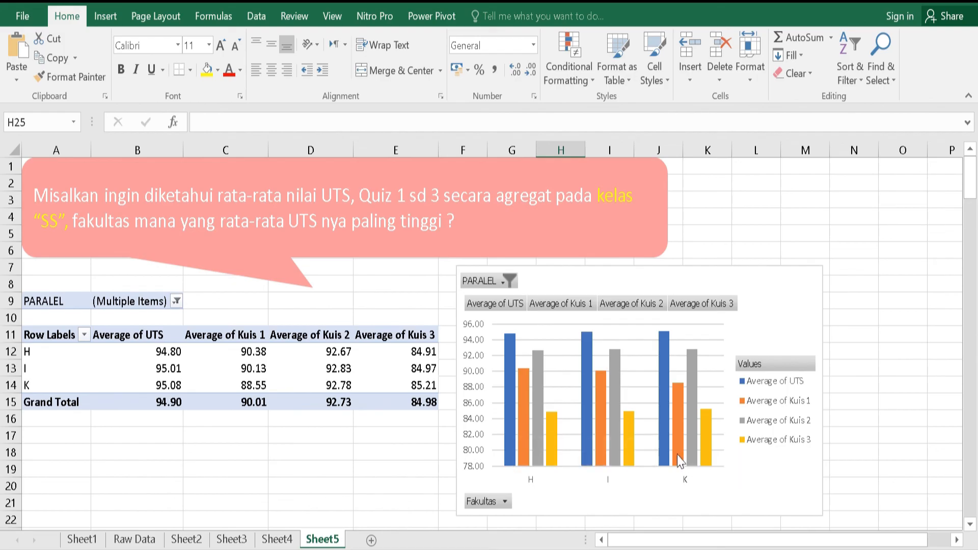
pyautogui.click(153, 452)
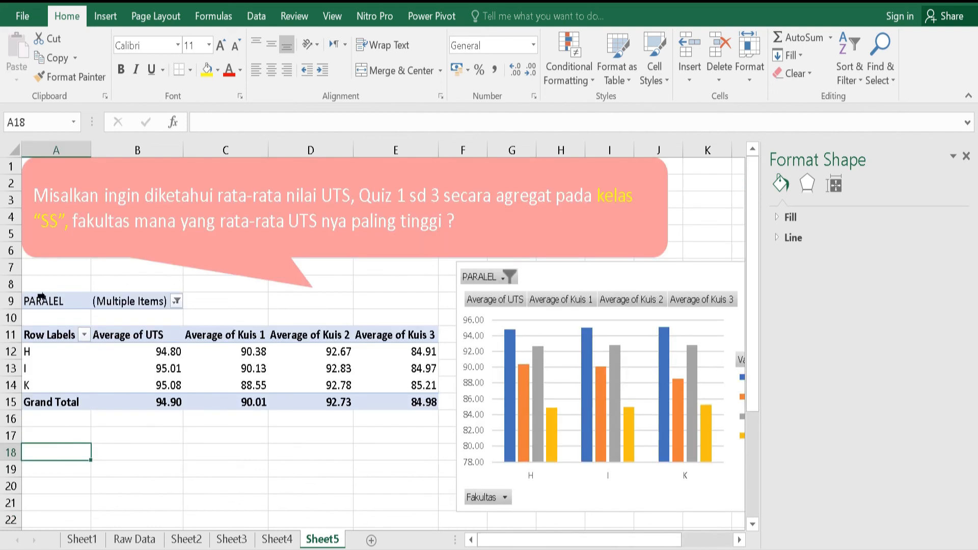
# - Copy the PARALEL-filtered PivotTable A9:E15 to cell A32 and add Dept below Fakultas in the copy's row fields
pyautogui.moveTo(42, 297); pyautogui.dragTo(380, 405)
pyautogui.hotkey('ctrl', 'c')
pyautogui.scroll(-8, 368, 464)
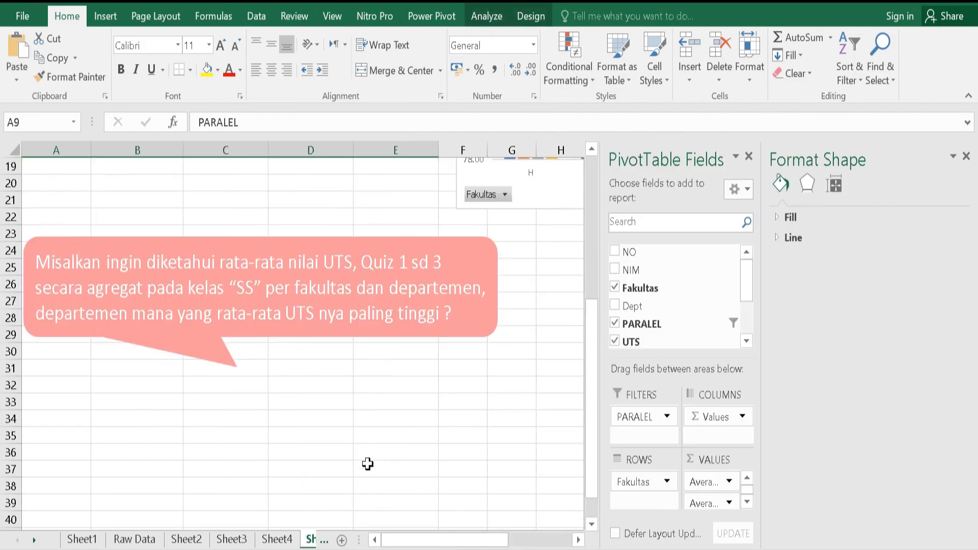
pyautogui.click(72, 289)
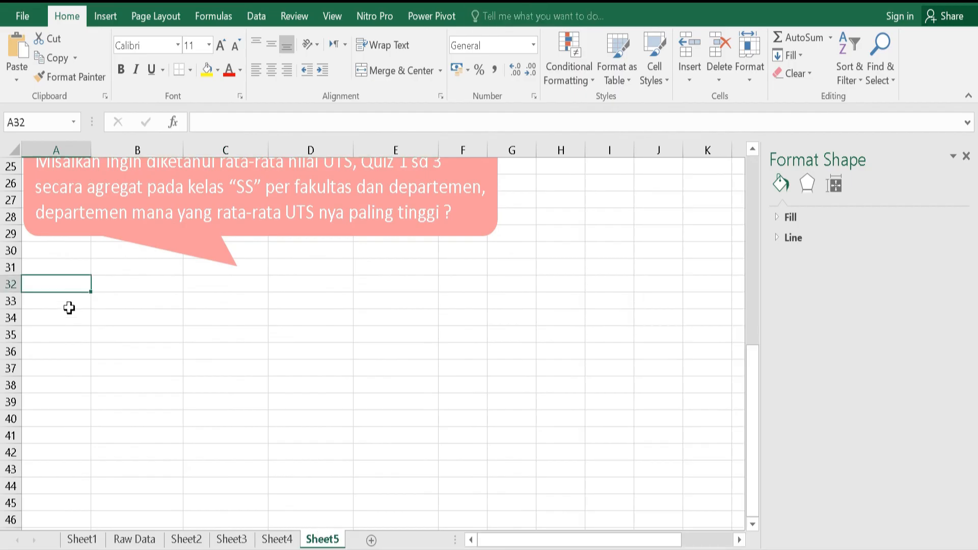
pyautogui.hotkey('ctrl', 'v')
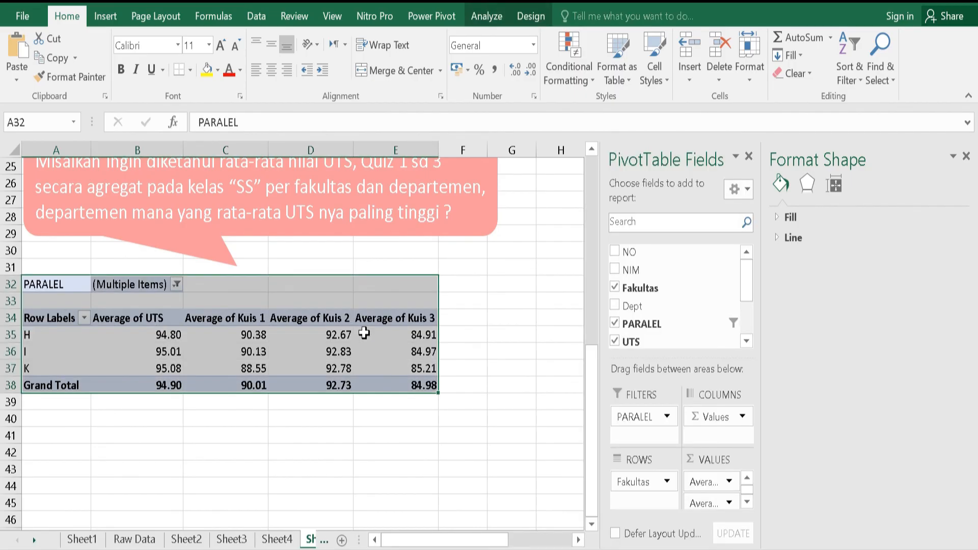
pyautogui.moveTo(648, 305); pyautogui.dragTo(631, 502)
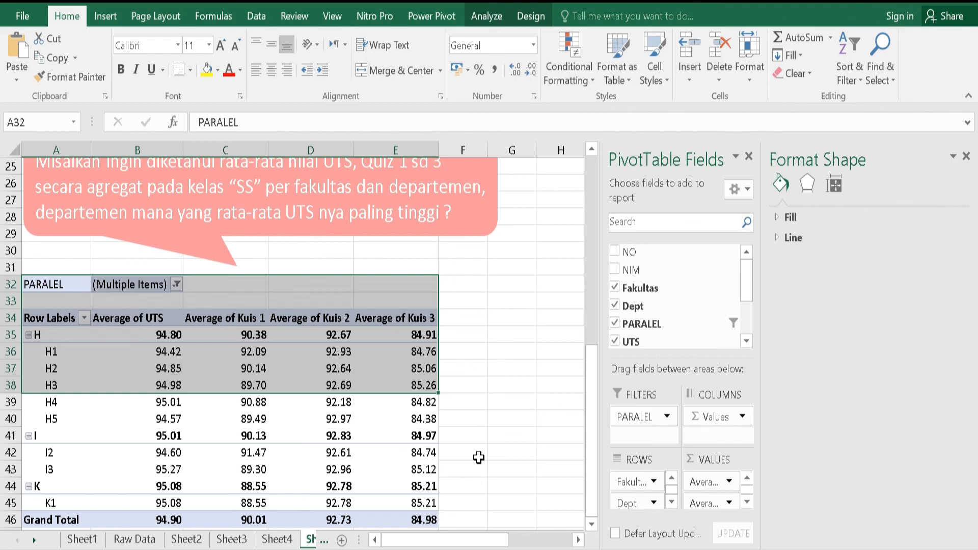
pyautogui.click(508, 428)
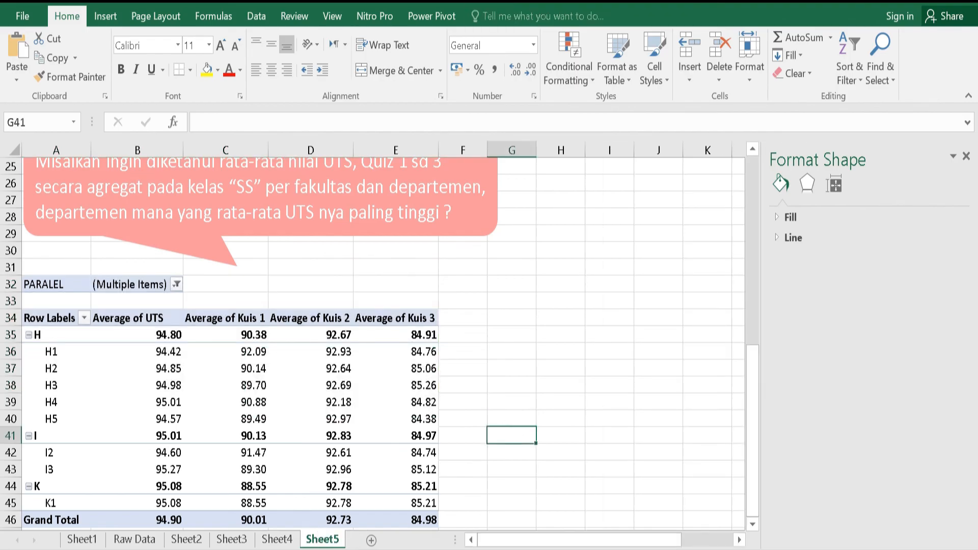
# - Insert a clustered column PivotChart from the faculty and department averages in A34:E45
pyautogui.moveTo(54, 322); pyautogui.dragTo(377, 451)
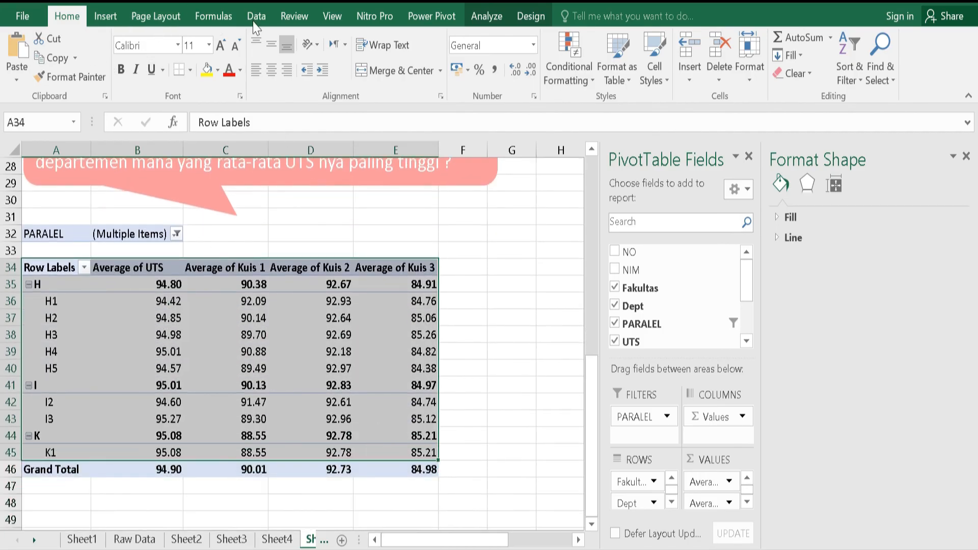
pyautogui.click(112, 19)
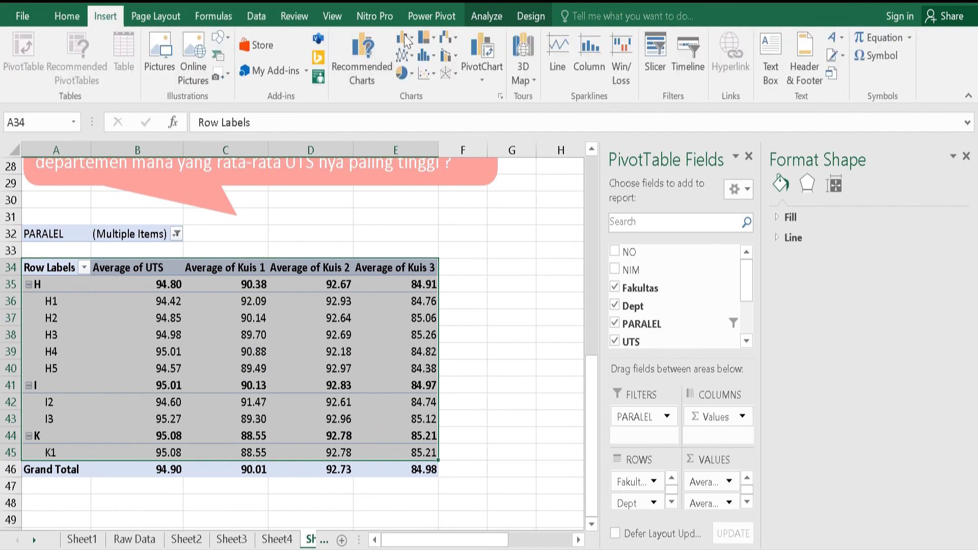
pyautogui.click(405, 38)
pyautogui.click(417, 92)
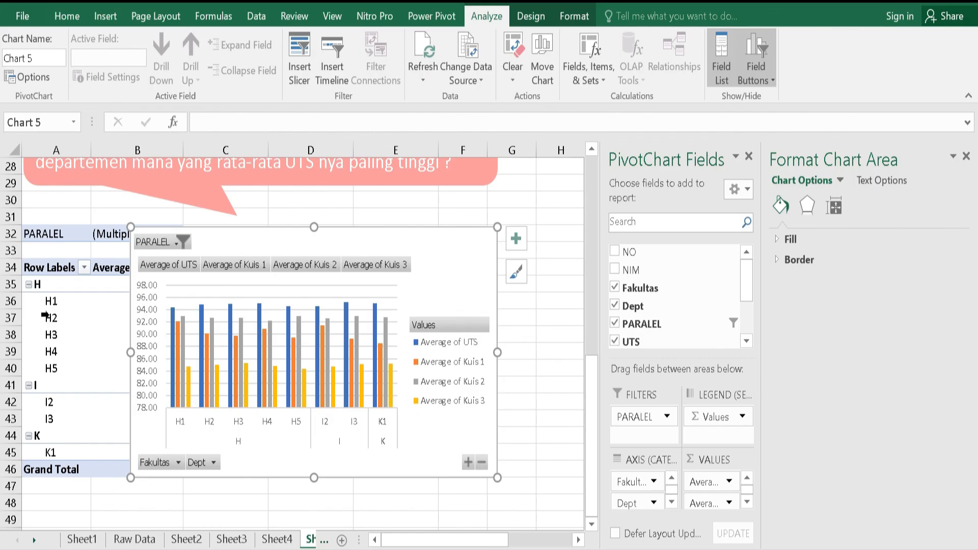
# - Move the new PivotChart below its PivotTable, spanning columns A to E from row 48 to about row 63
pyautogui.moveTo(260, 238); pyautogui.dragTo(384, 292)
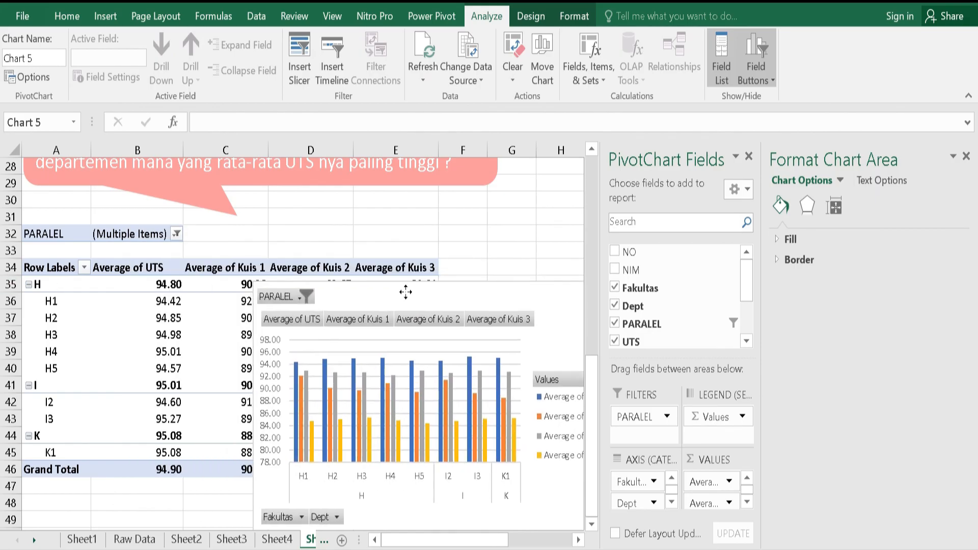
pyautogui.click(579, 540)
pyautogui.click(579, 540)
pyautogui.click(579, 540)
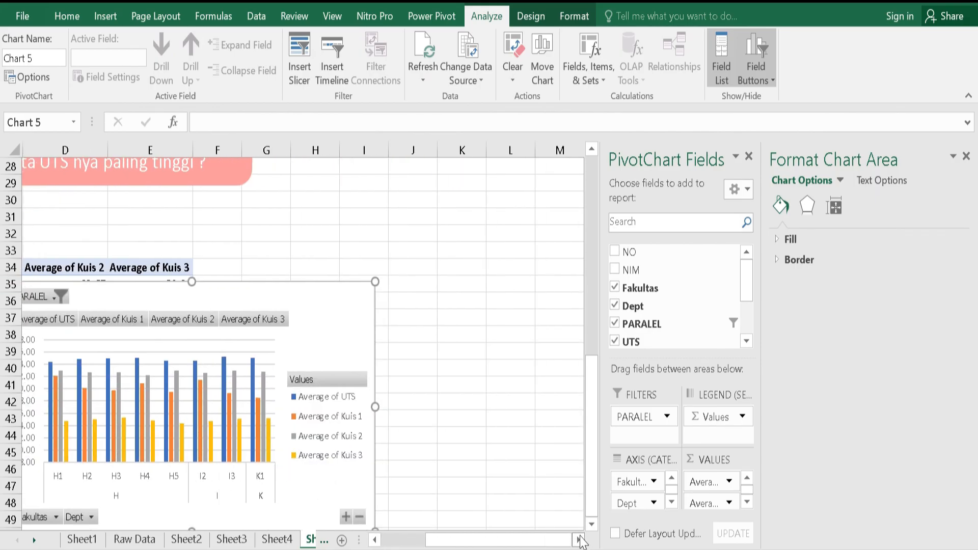
pyautogui.moveTo(298, 289); pyautogui.dragTo(251, 504)
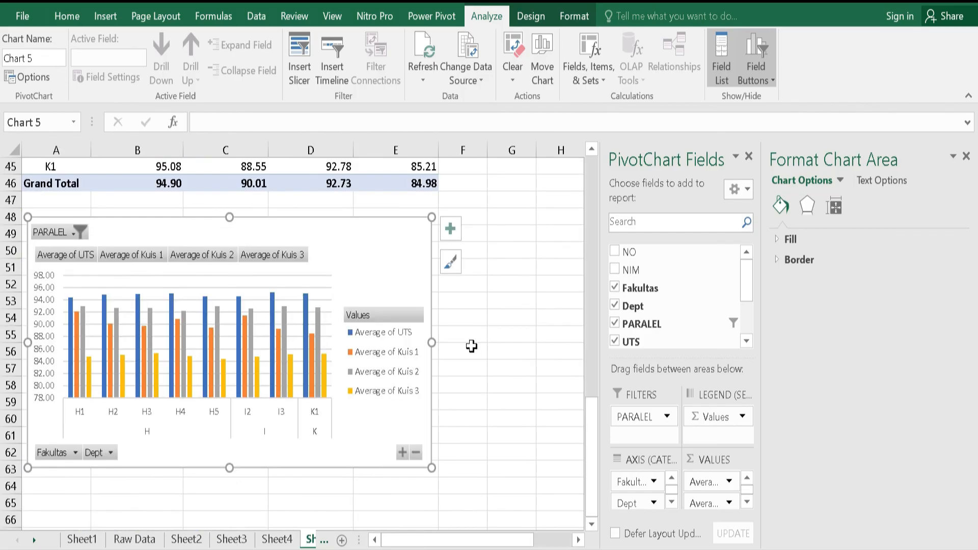
# - Examine the average UTS and Kuis 1–3 per department in the second PivotTable and its PivotChart
pyautogui.scroll(4, 471, 347)
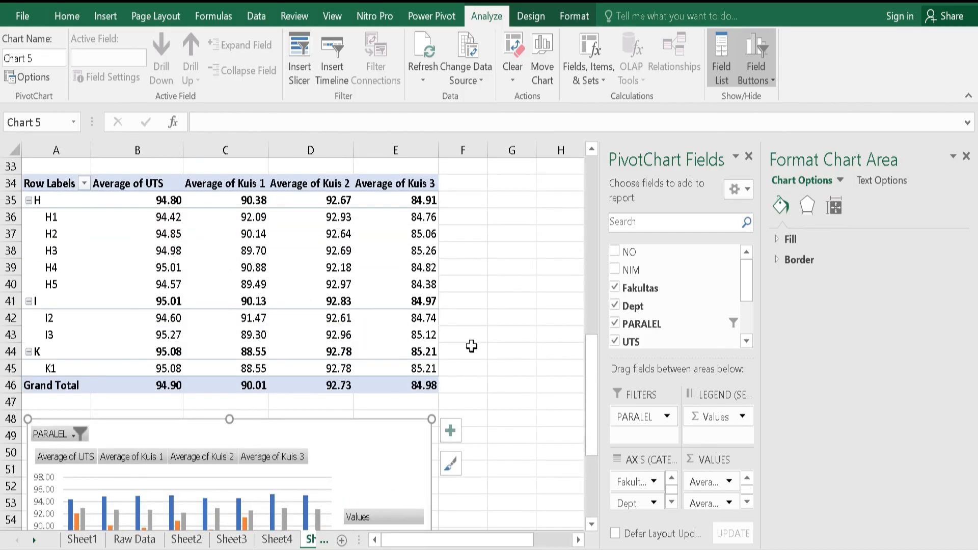
pyautogui.scroll(-1, 471, 346)
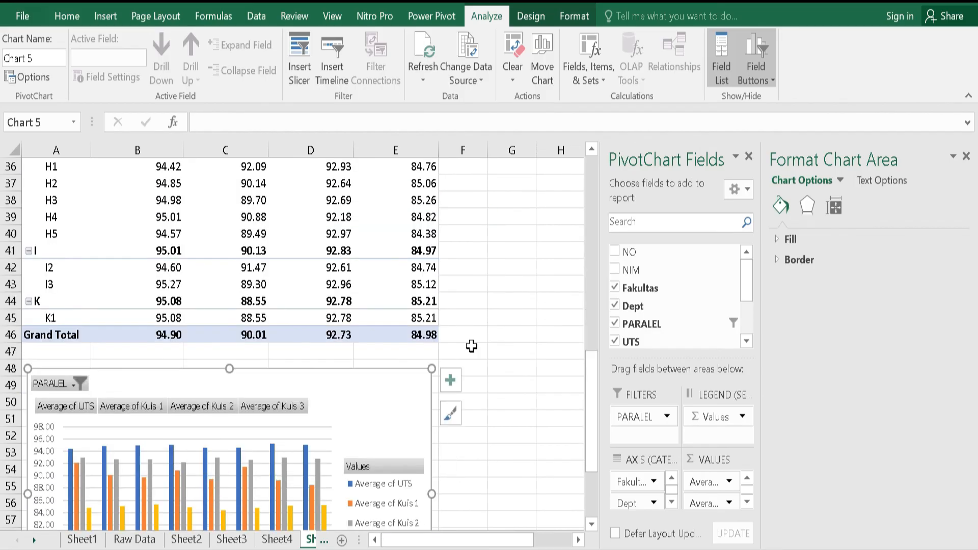
pyautogui.scroll(-3, 471, 346)
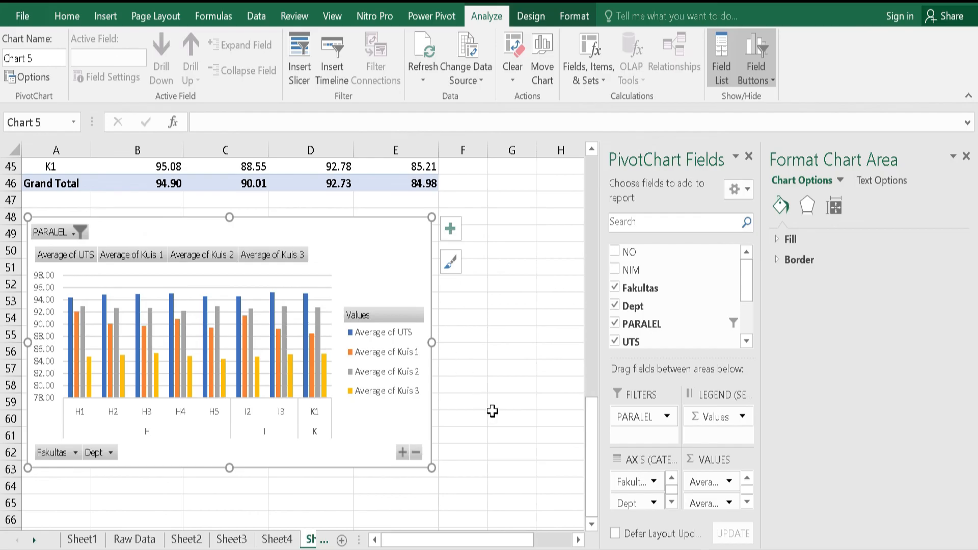
pyautogui.press('Escape')
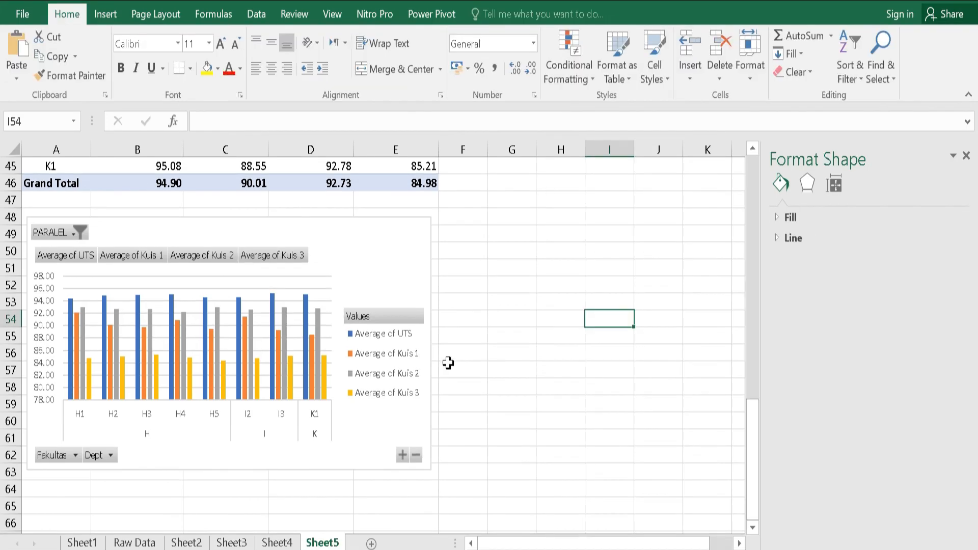
pyautogui.scroll(4, 508, 385)
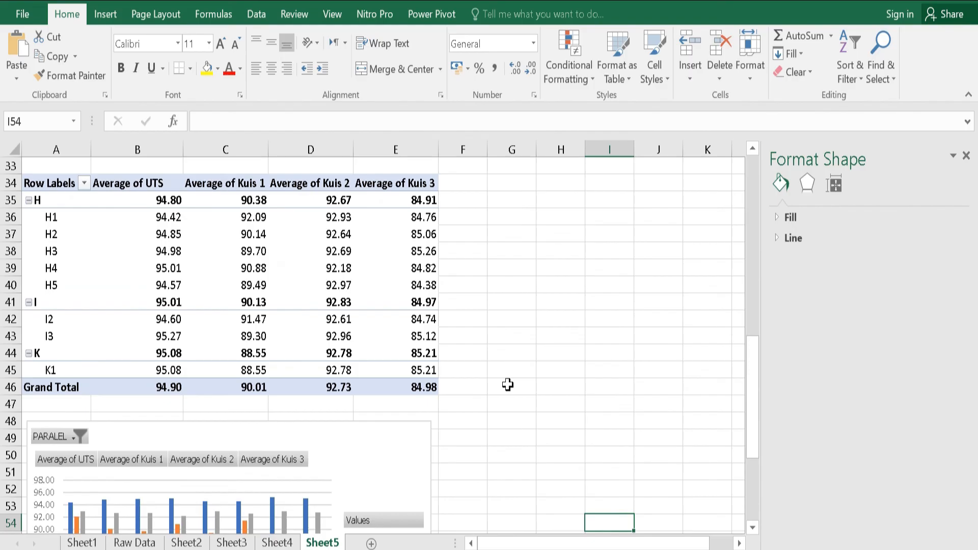
pyautogui.scroll(-5, 508, 384)
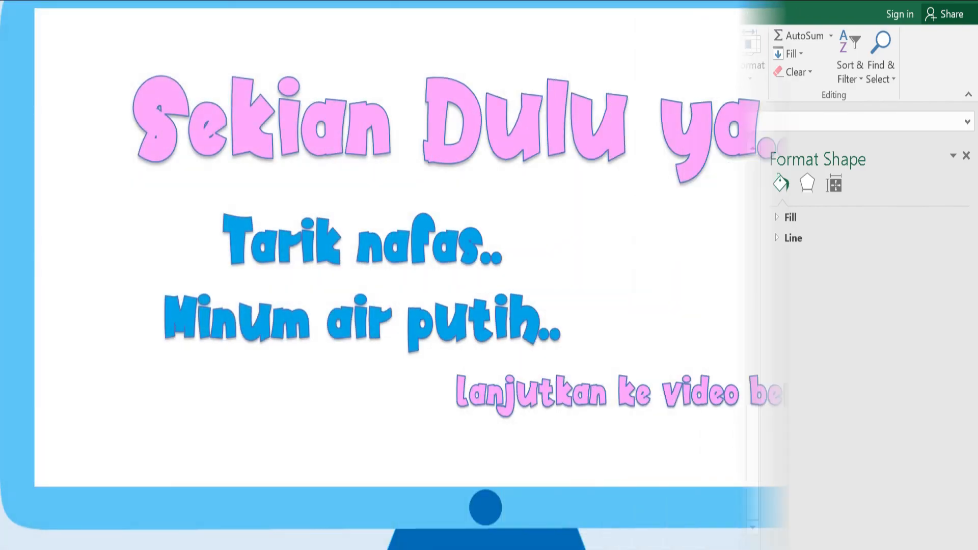